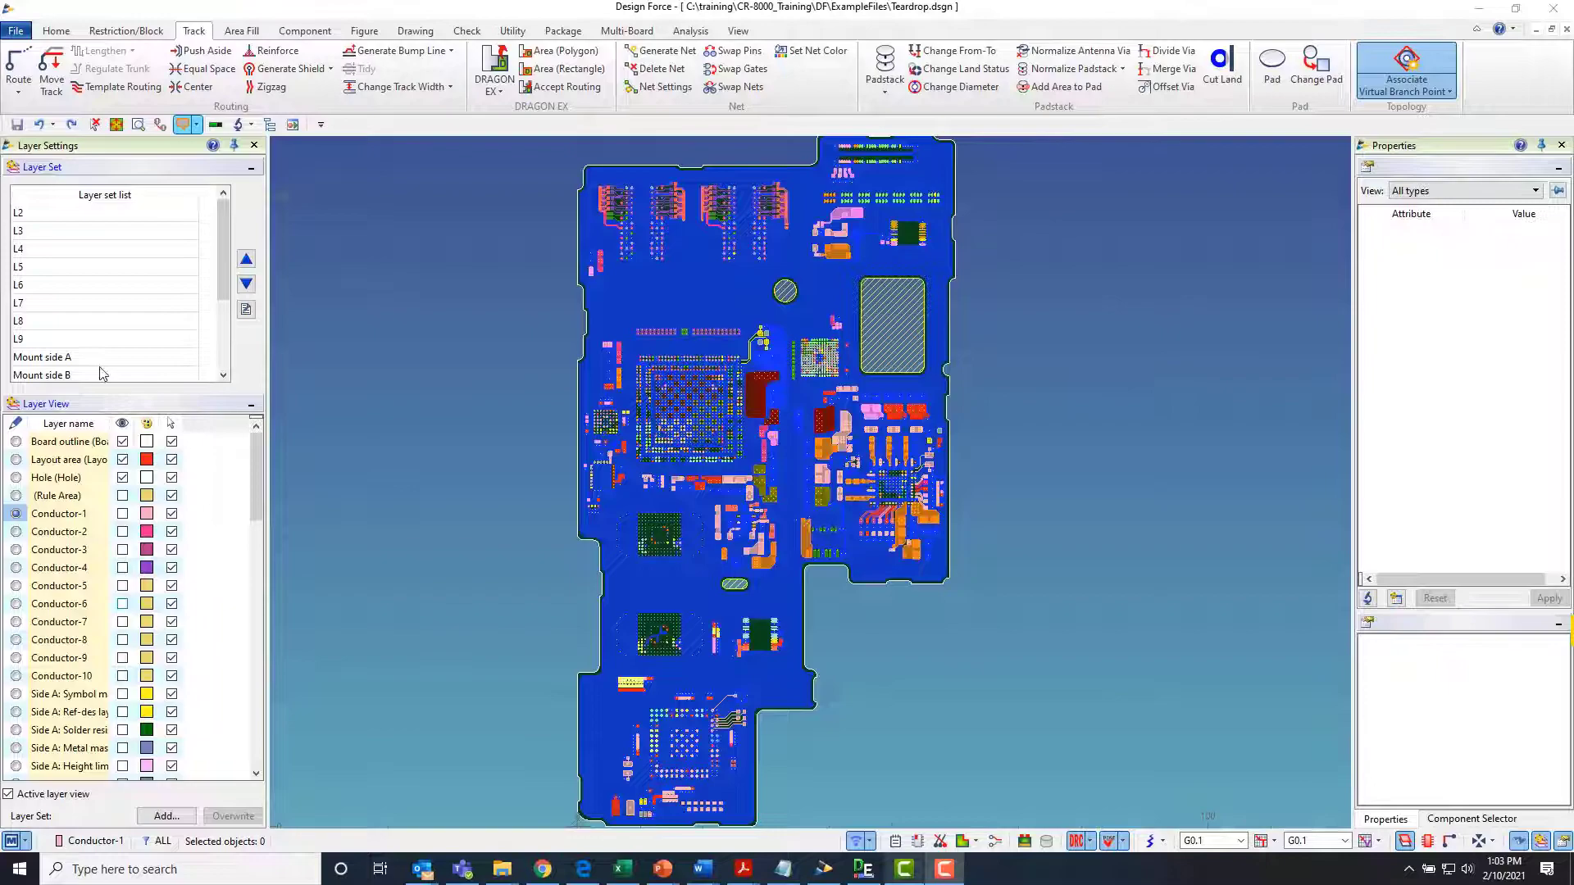
# Step: Make Conductor-3 the active layer and zoom in on the vias near the board edge
pyautogui.click(16, 549)
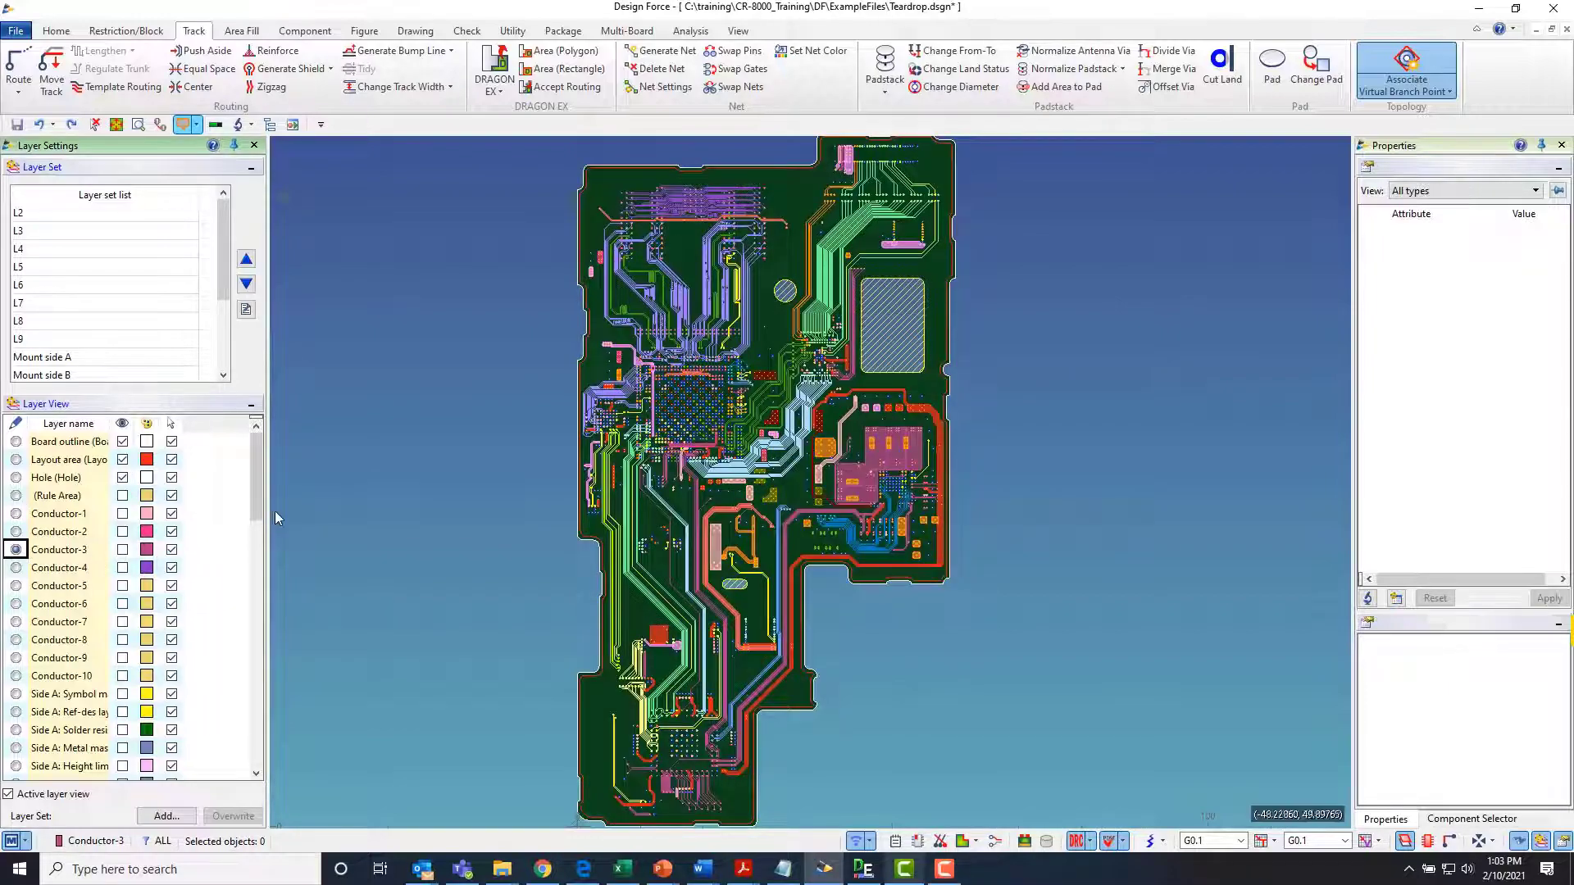
pyautogui.scroll(4, 552, 273)
pyautogui.scroll(2, 754, 275)
pyautogui.moveTo(667, 492)
pyautogui.mouseDown(button='middle')
pyautogui.moveTo(725, 308)
pyautogui.moveTo(703, 299)
pyautogui.moveTo(443, 652)
pyautogui.moveTo(949, 218)
pyautogui.moveTo(773, 316)
pyautogui.moveTo(836, 238)
pyautogui.mouseUp(button='middle')
# Step: Start routing with automatic teardrops on and the Tangent teardrop type kept
pyautogui.click(18, 66)
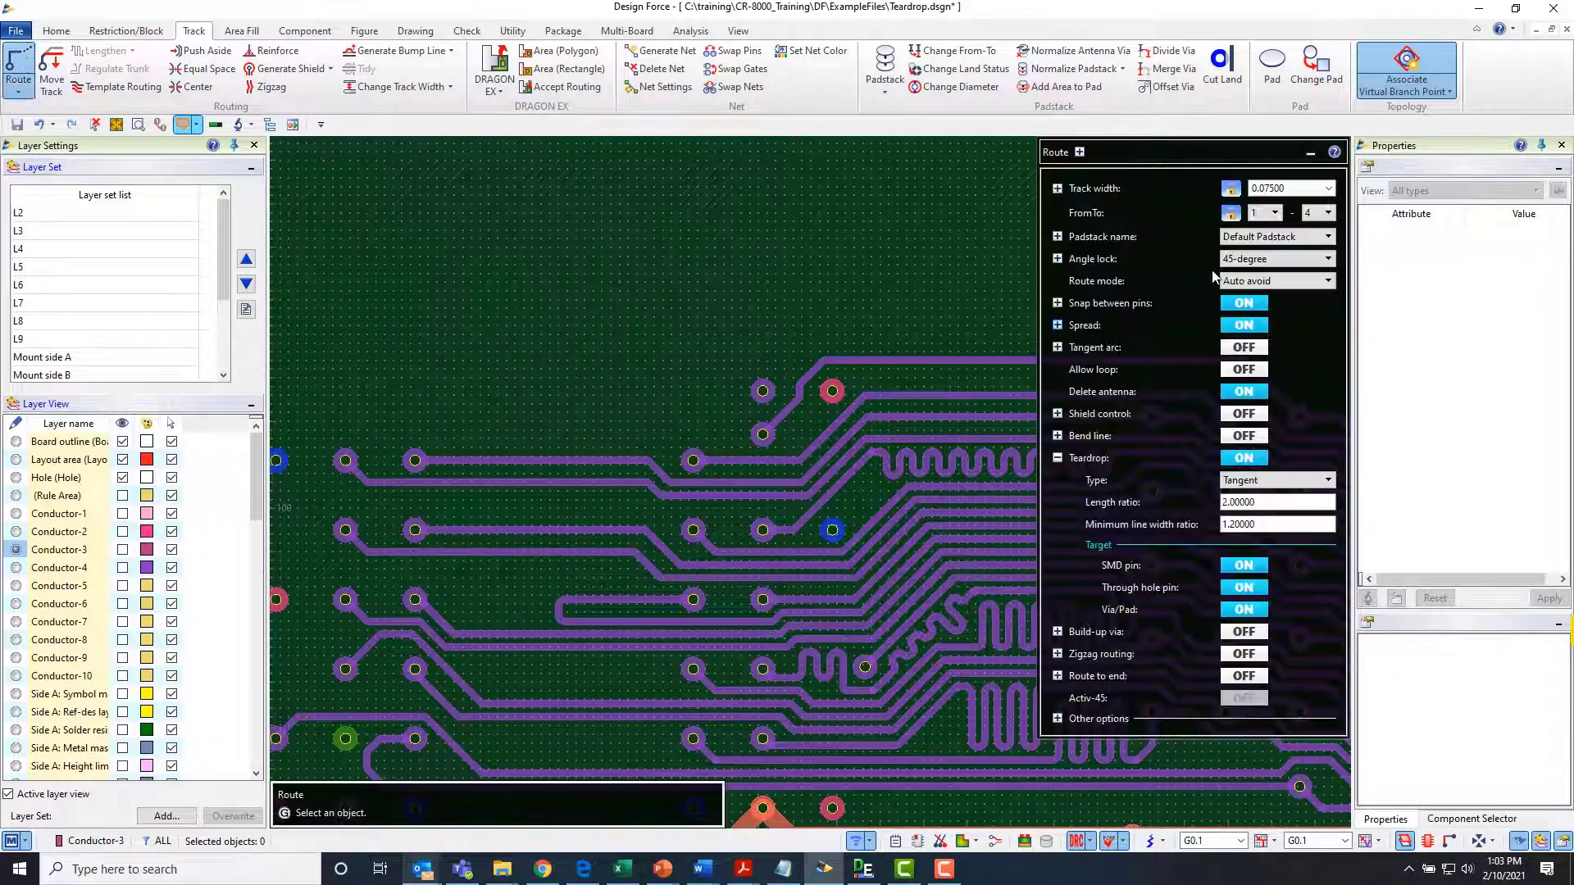
pyautogui.click(1245, 458)
pyautogui.click(1246, 459)
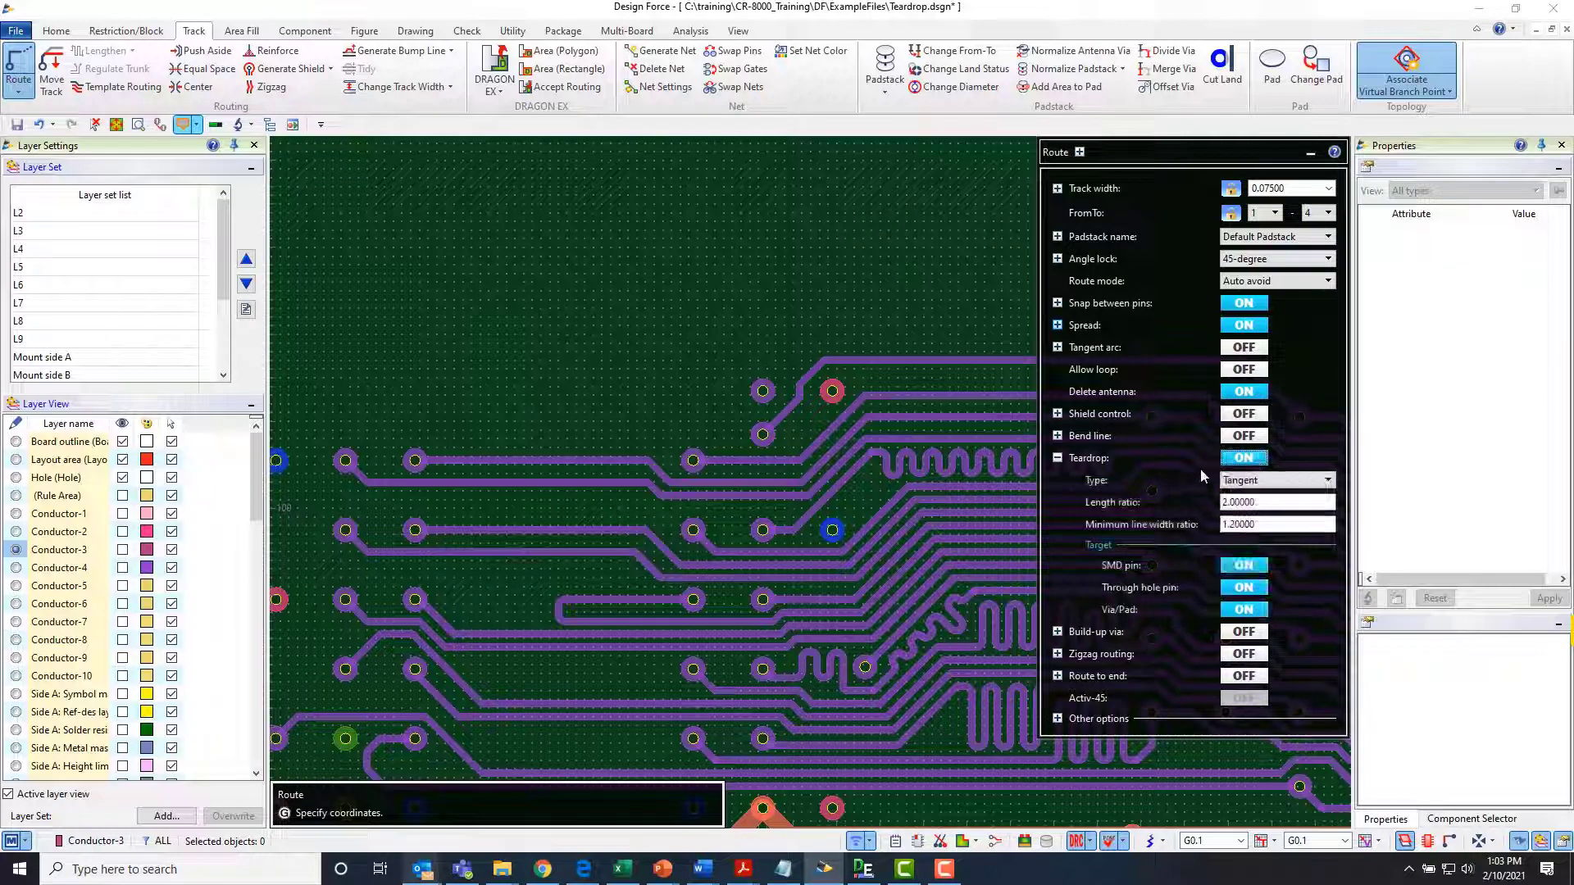
pyautogui.click(1255, 482)
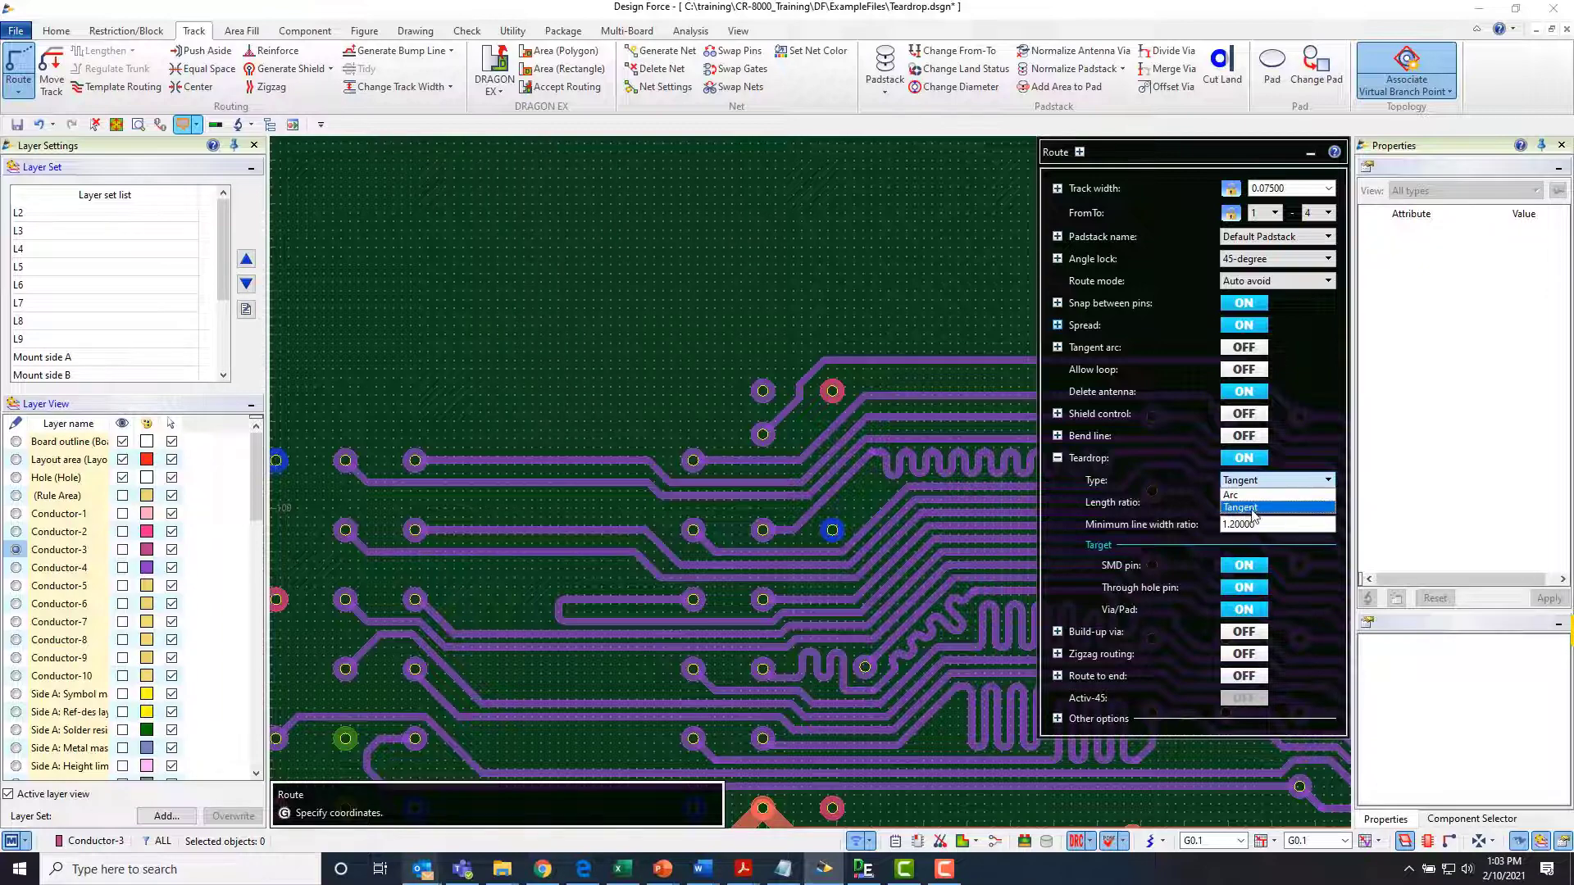
pyautogui.click(1252, 508)
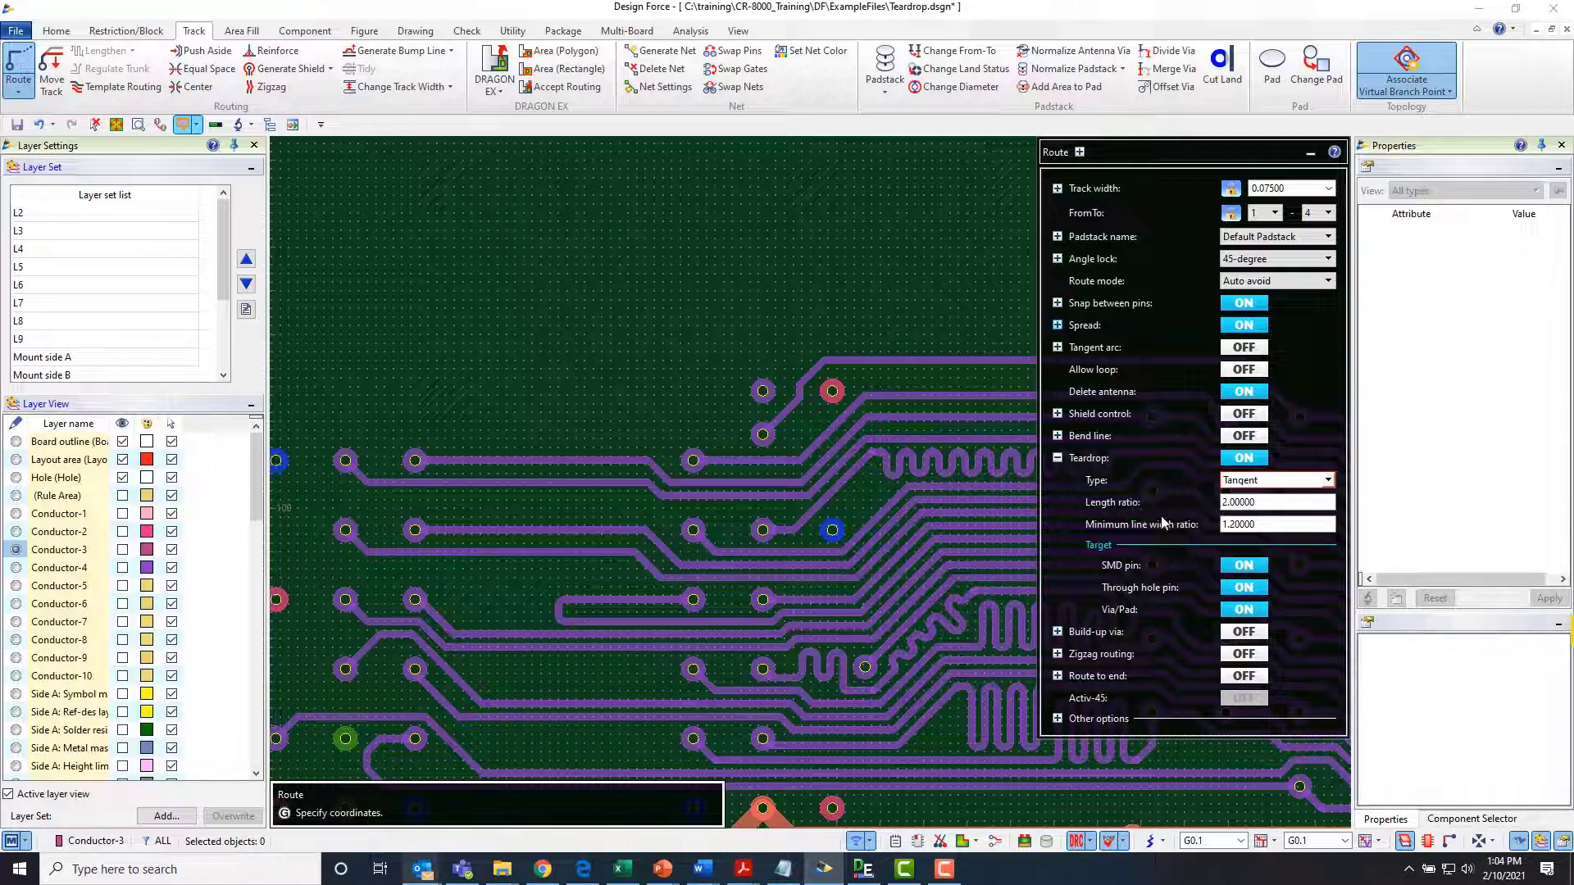
# Step: Route a DDR_A[12] track from the via, with one corner up and to the right
pyautogui.click(762, 392)
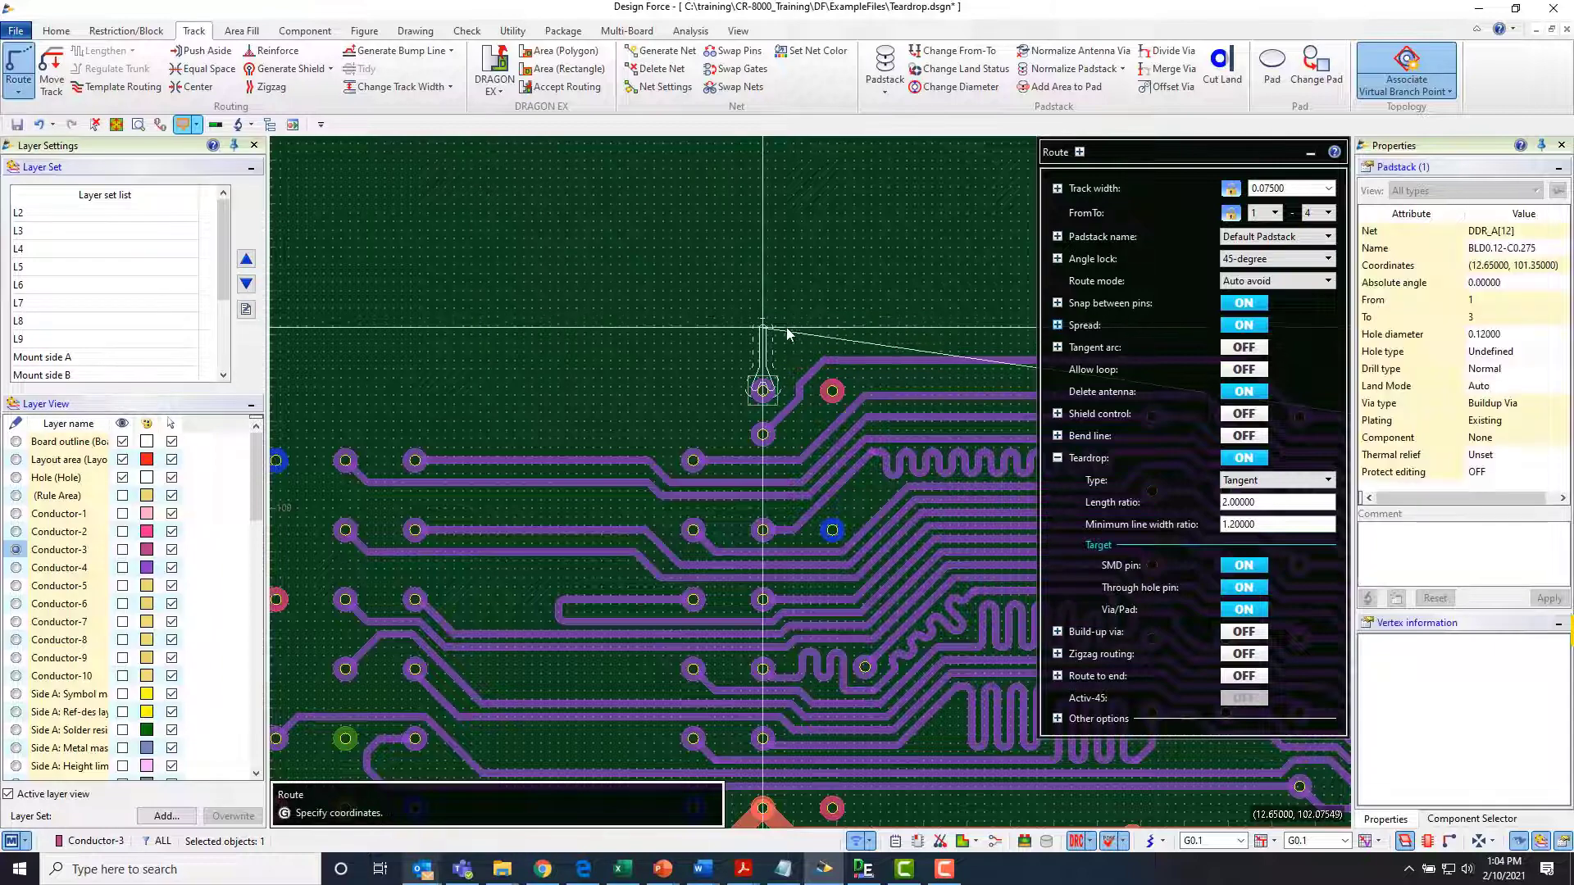
pyautogui.scroll(1, 755, 338)
pyautogui.scroll(4, 755, 338)
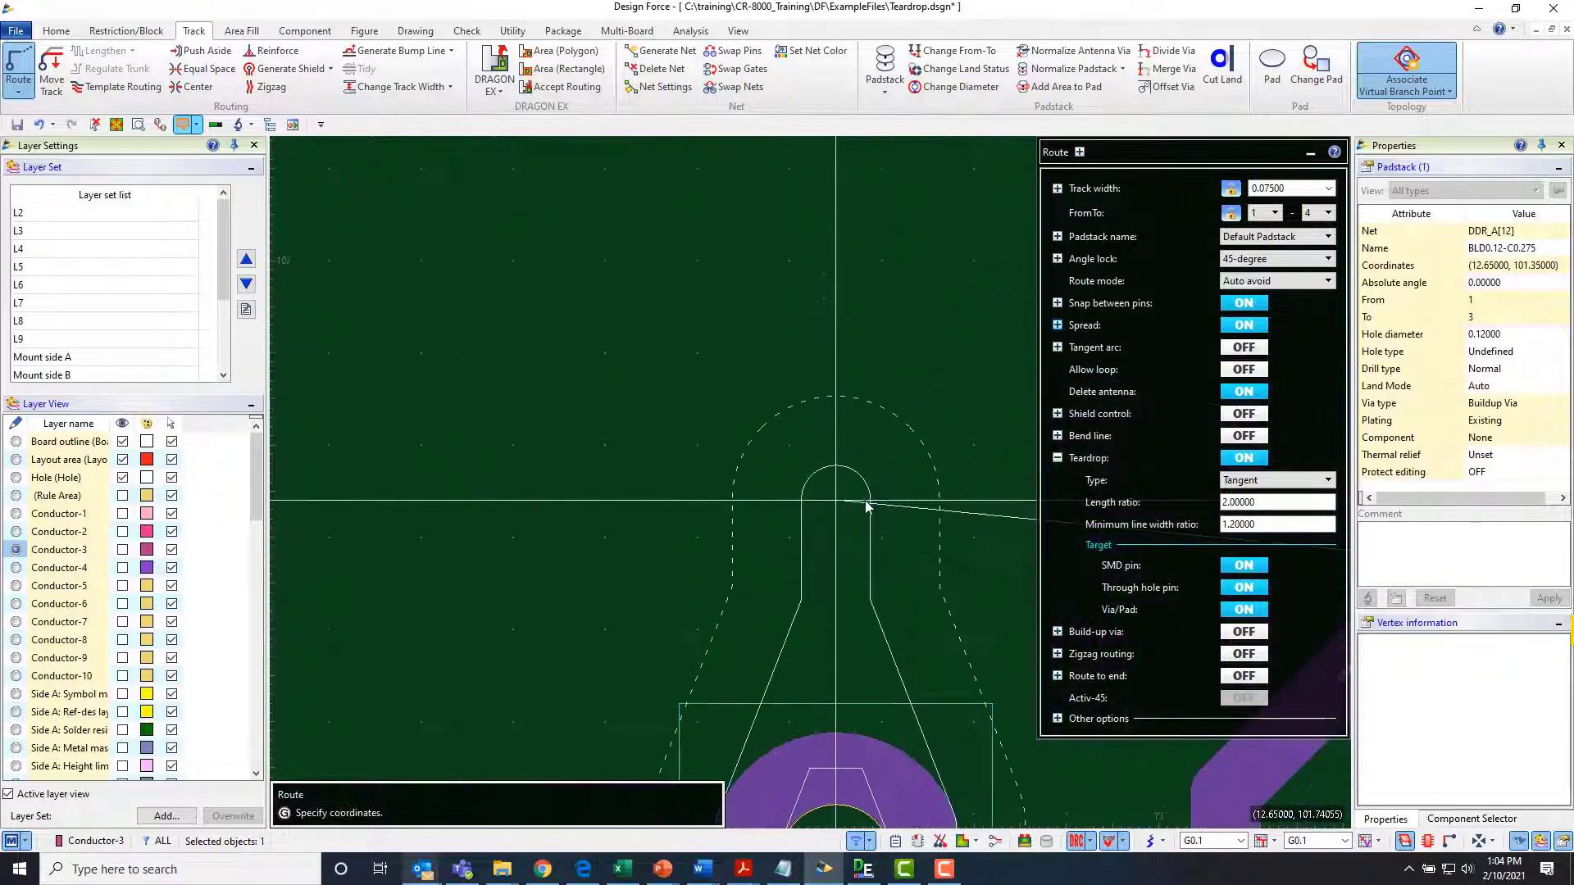
pyautogui.scroll(-2, 661, 155)
pyautogui.scroll(1, 793, 271)
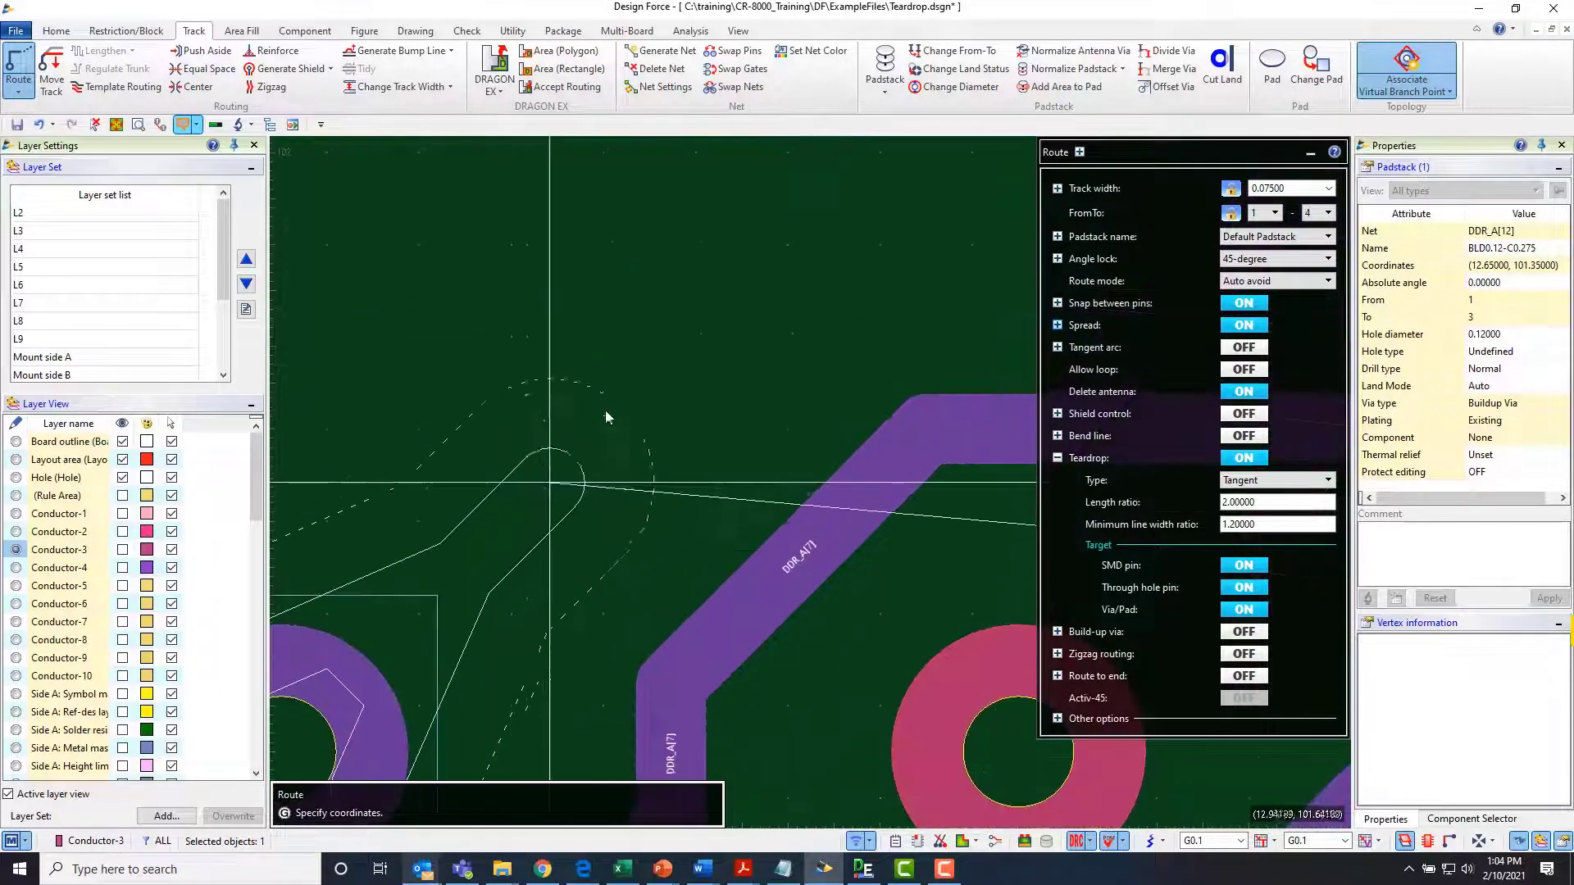
pyautogui.click(773, 256)
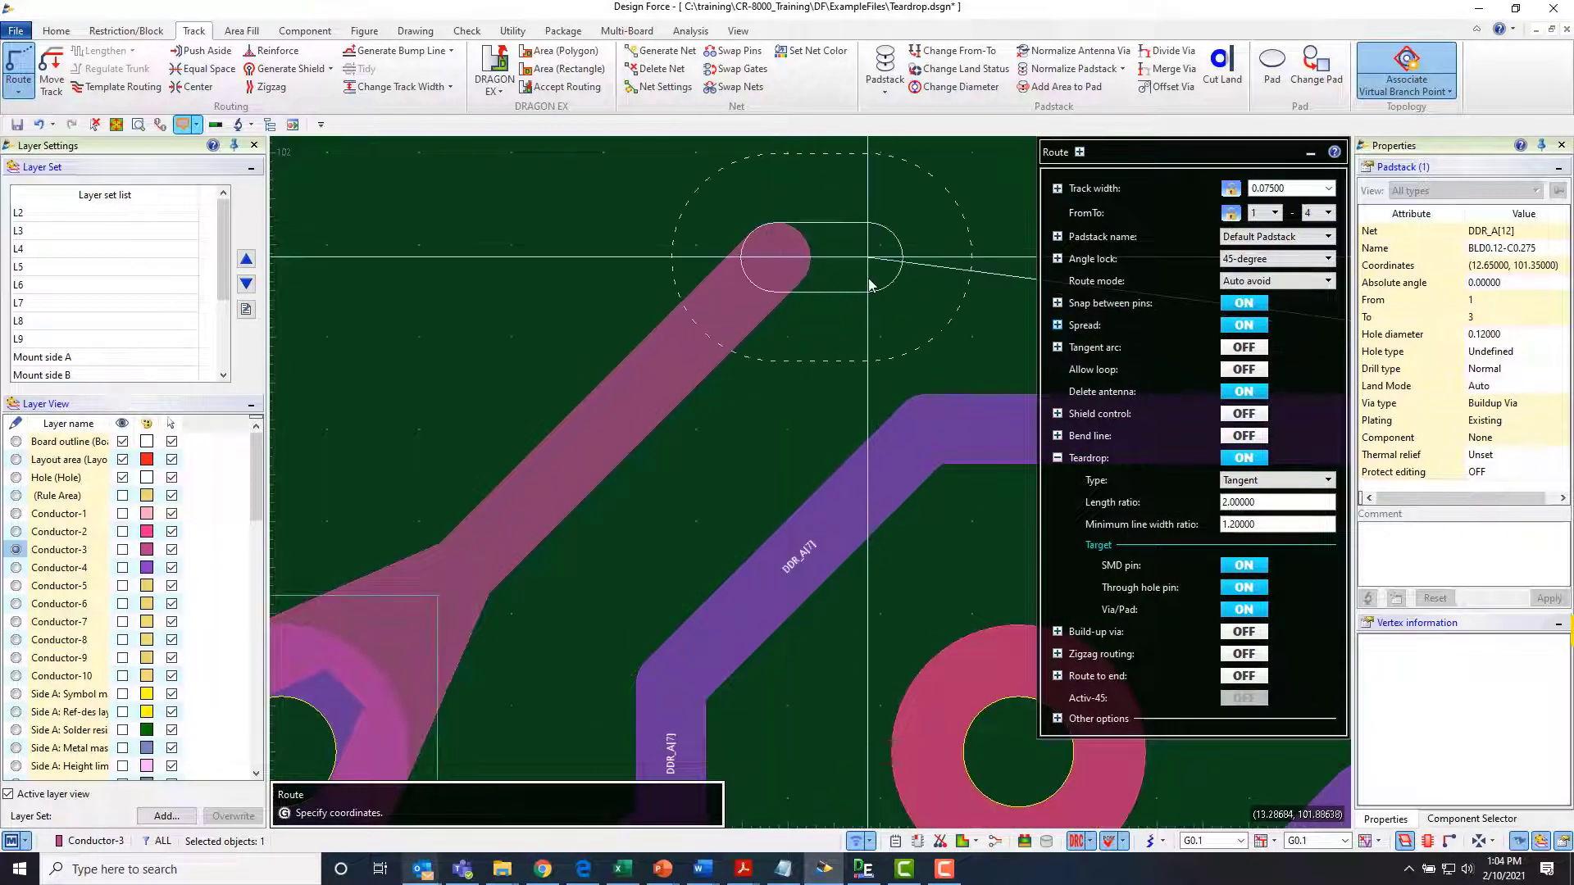
pyautogui.rightClick(869, 279)
pyautogui.click(902, 294)
# Step: Pan the view to inspect the DDR_A[12] pad and its new teardrop
pyautogui.press('Left')
pyautogui.press('Down')
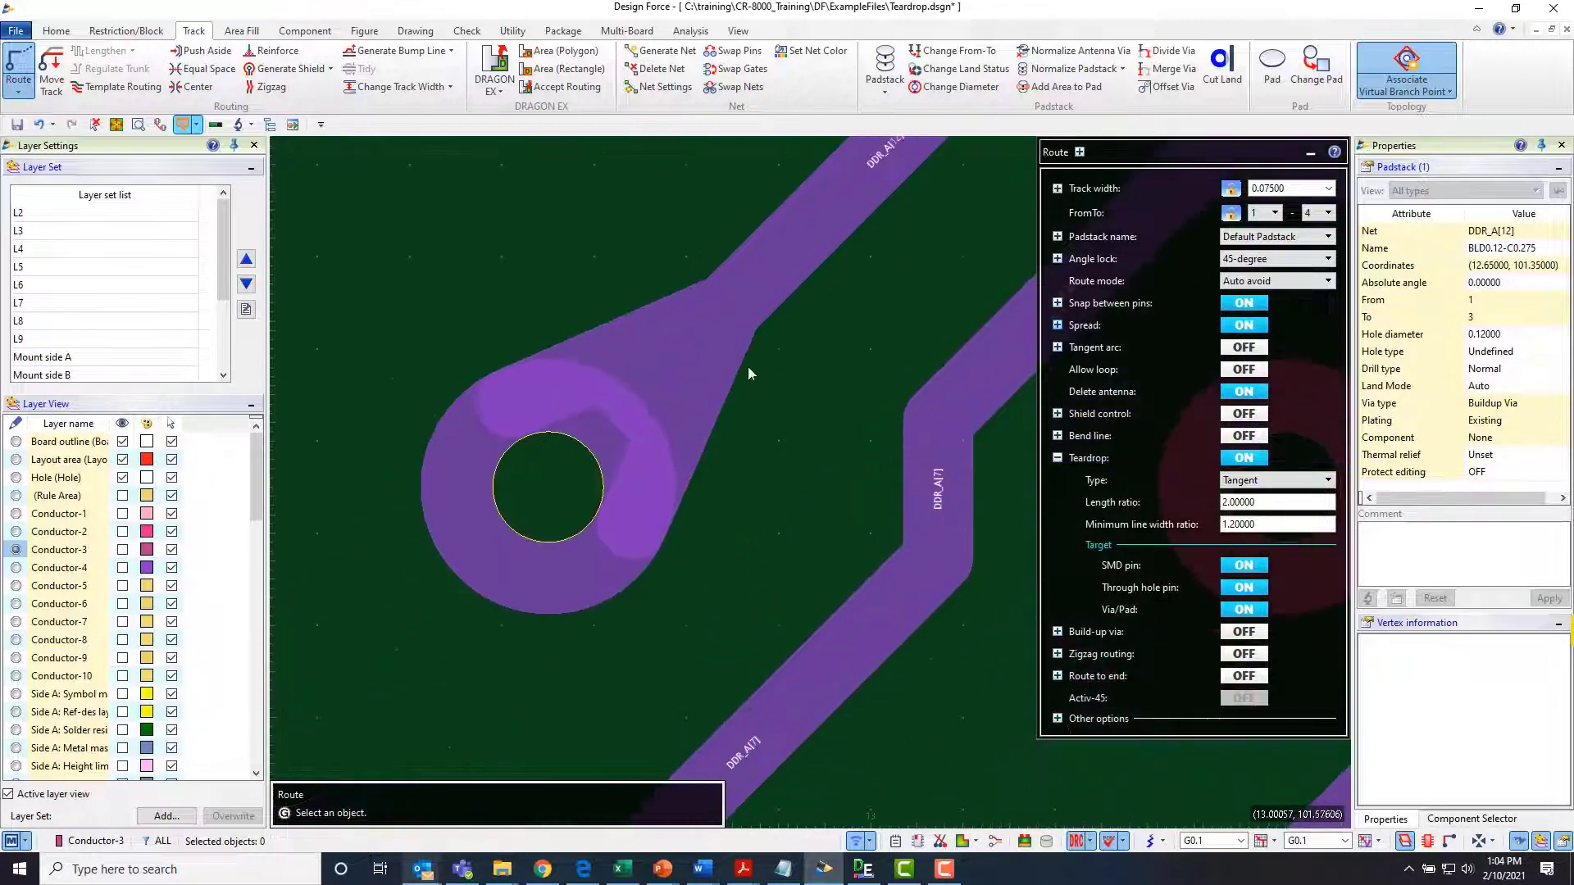
pyautogui.moveTo(822, 373); pyautogui.dragTo(741, 454, button='middle')
pyautogui.scroll(-4, 740, 454)
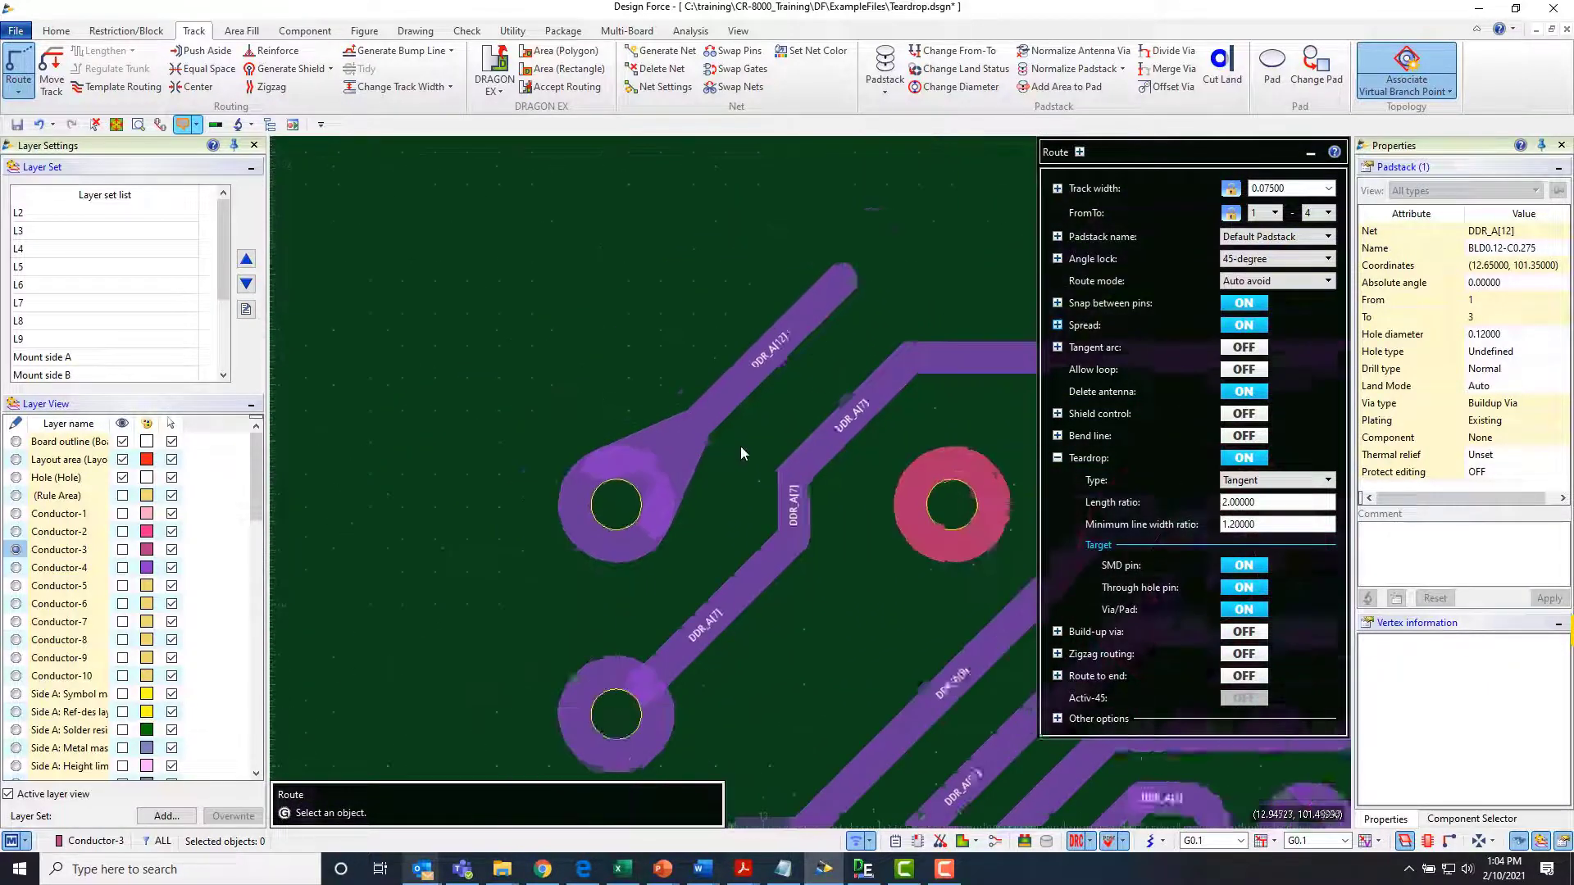
pyautogui.scroll(2, 666, 435)
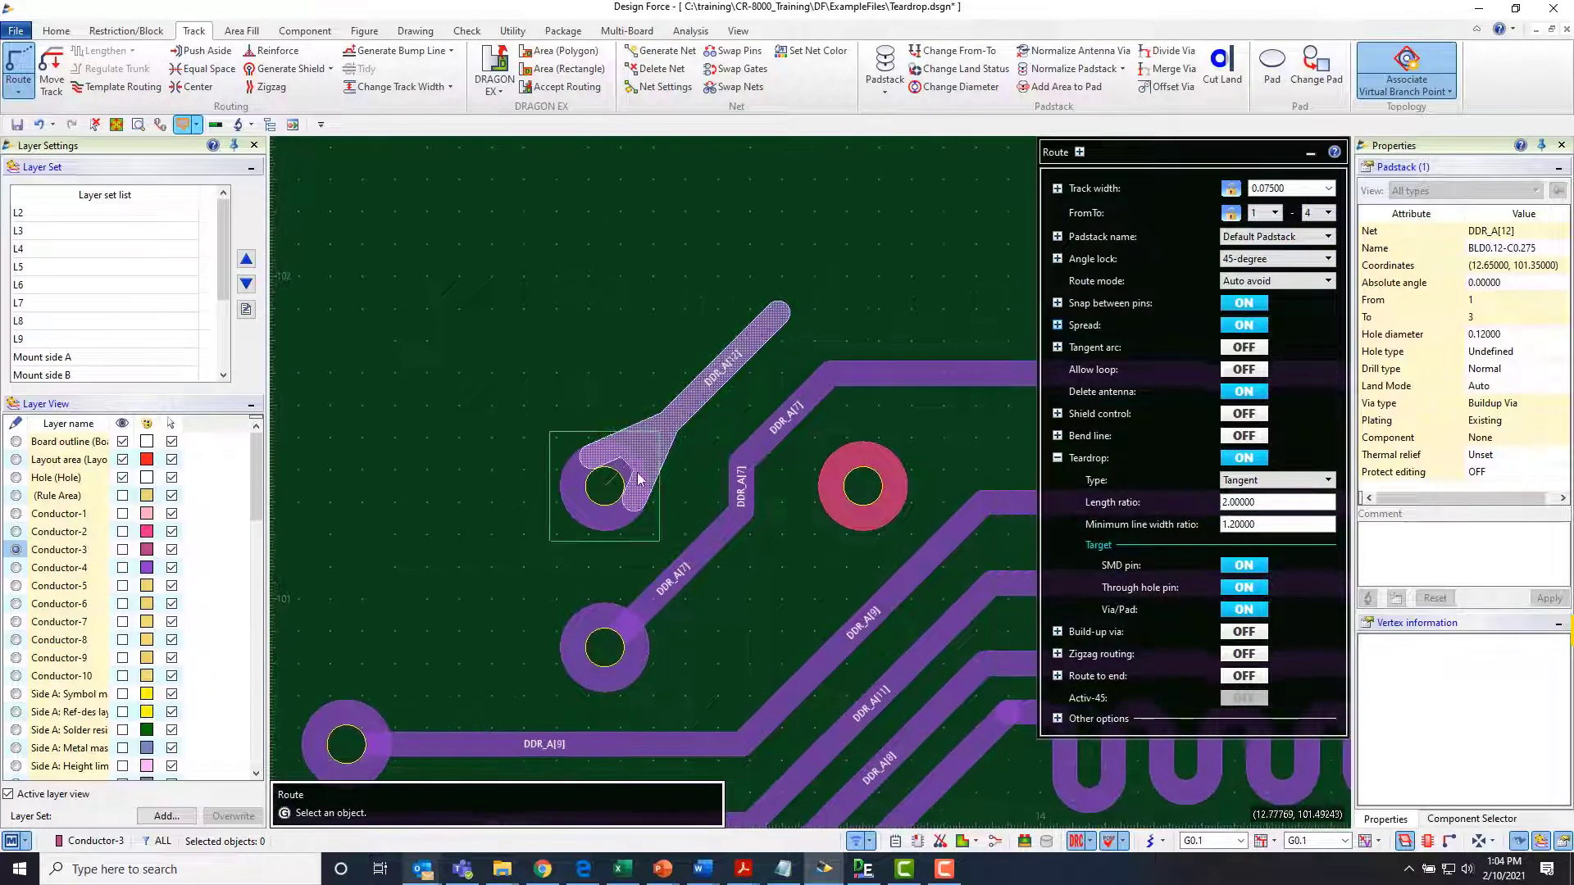
# Step: Make Conductor-1 the active layer and frame both pad columns of the array
pyautogui.click(16, 514)
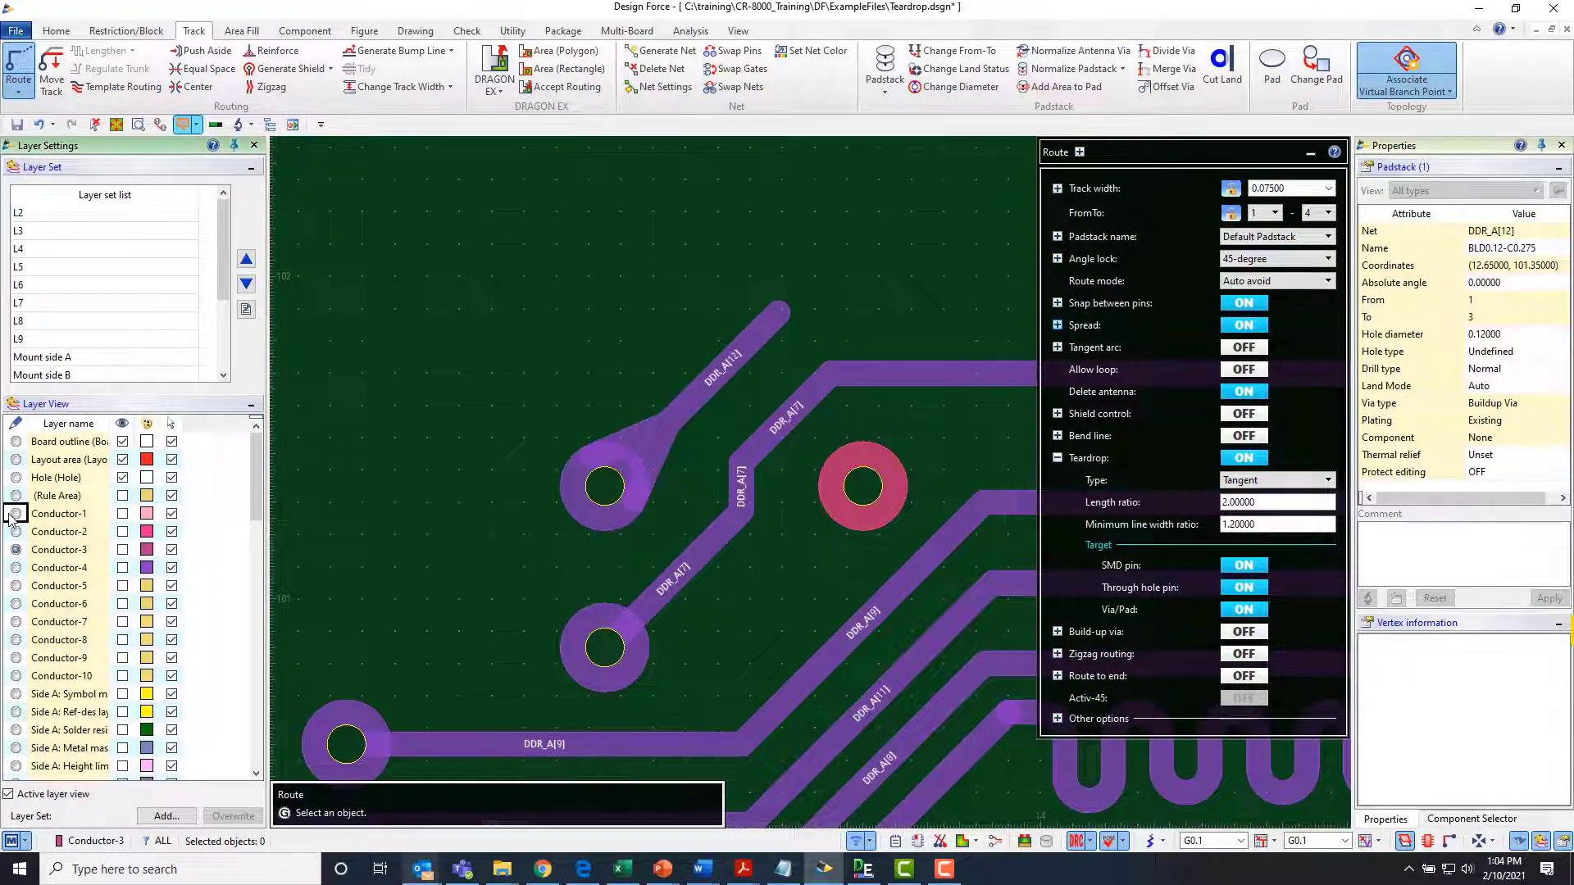
pyautogui.scroll(-5, 721, 415)
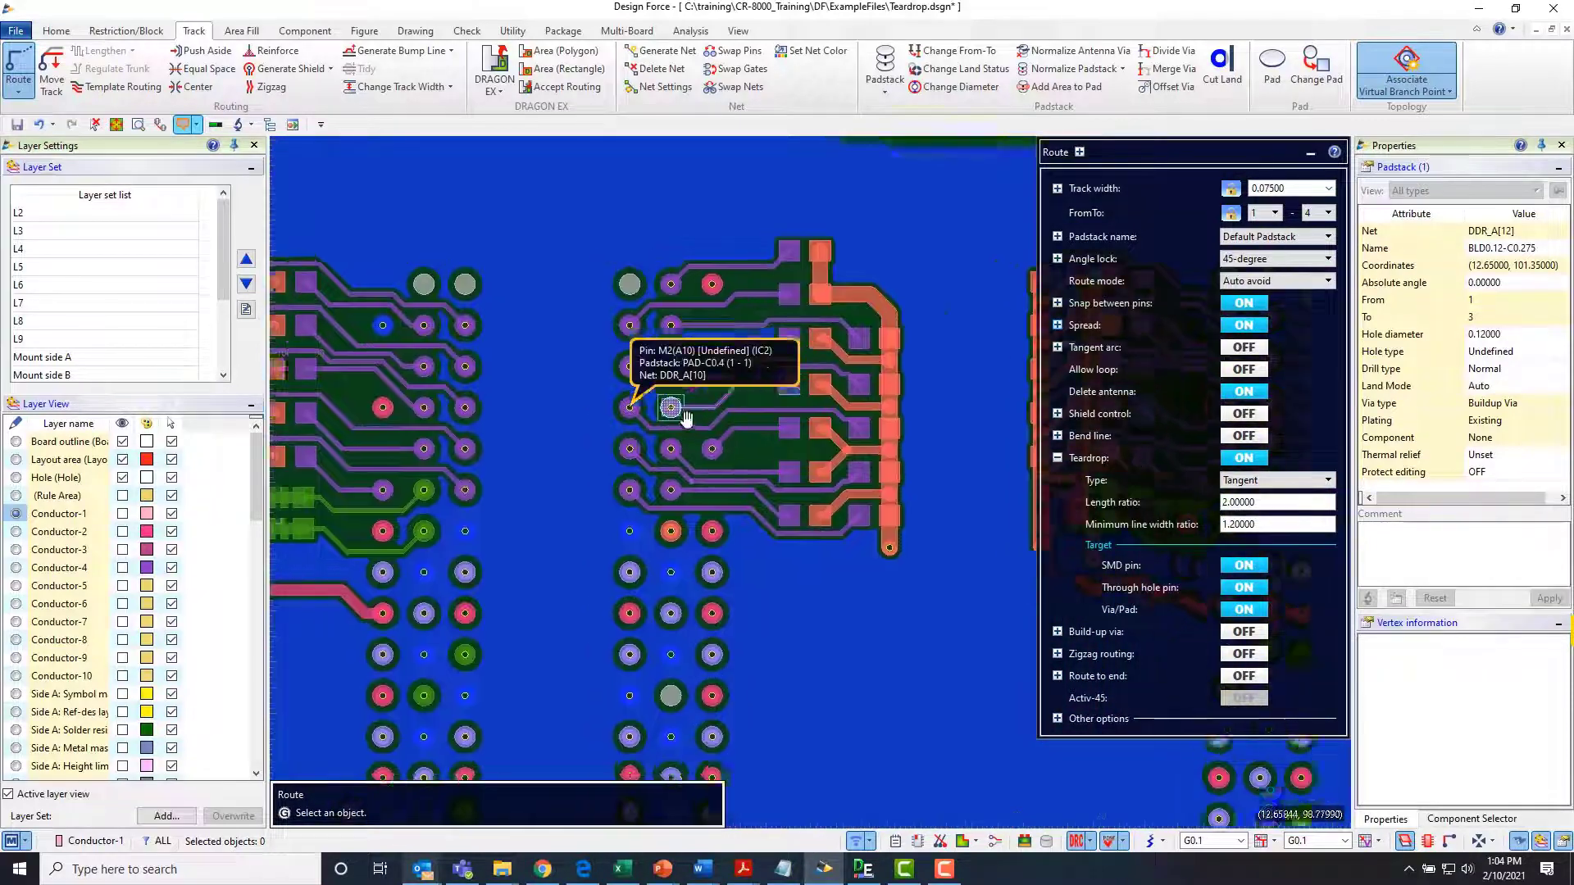
pyautogui.scroll(5, 647, 394)
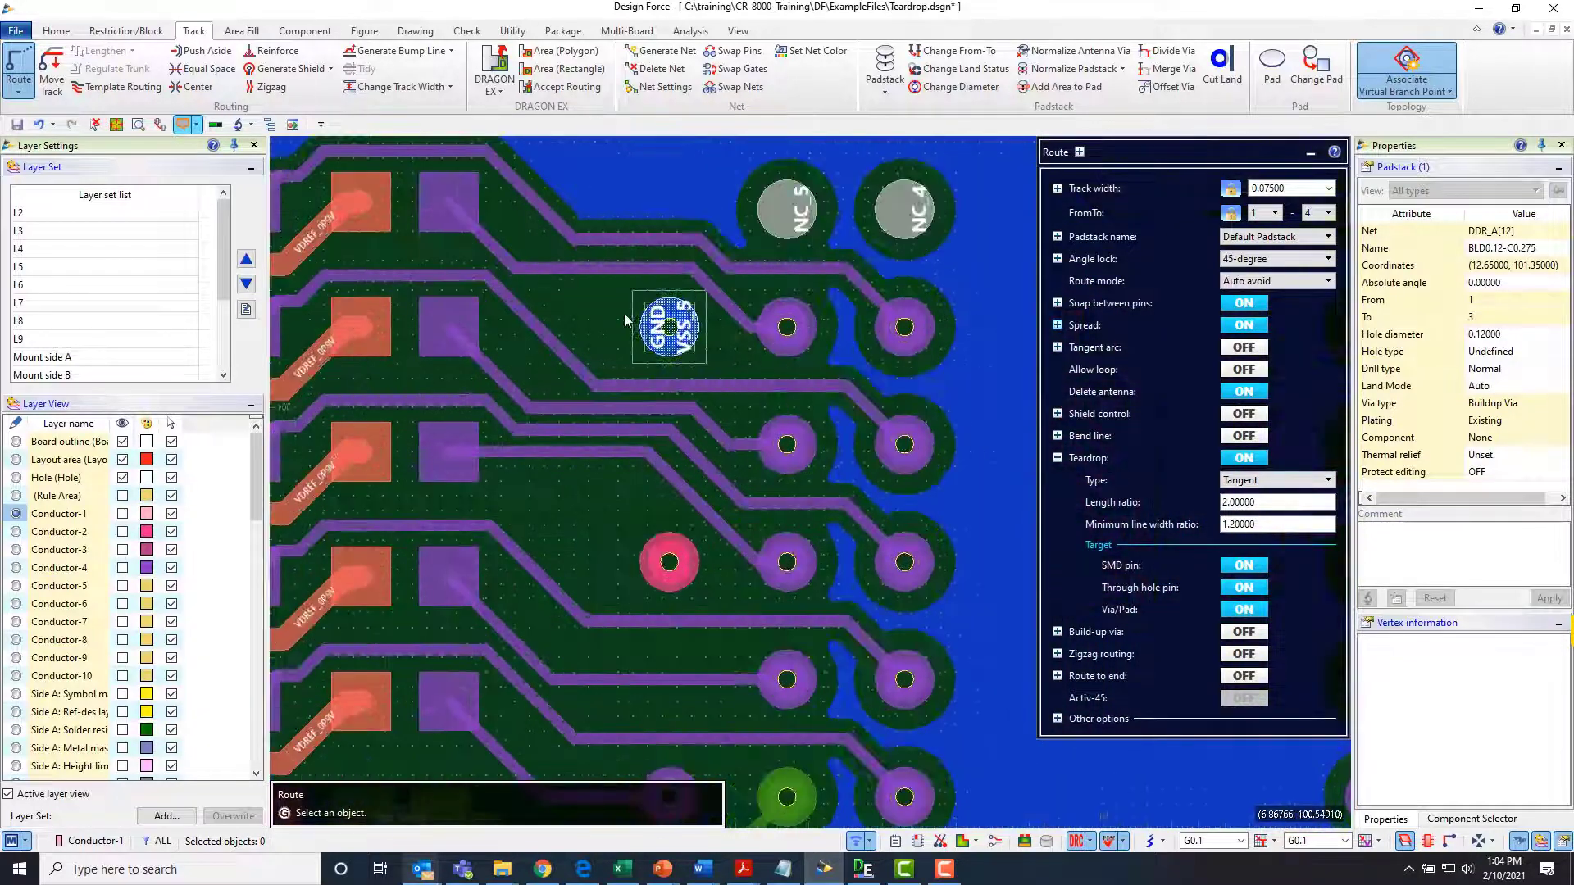
pyautogui.scroll(-3, 720, 492)
# Step: End the Route command with Cancel from the canvas menu
pyautogui.rightClick(824, 480)
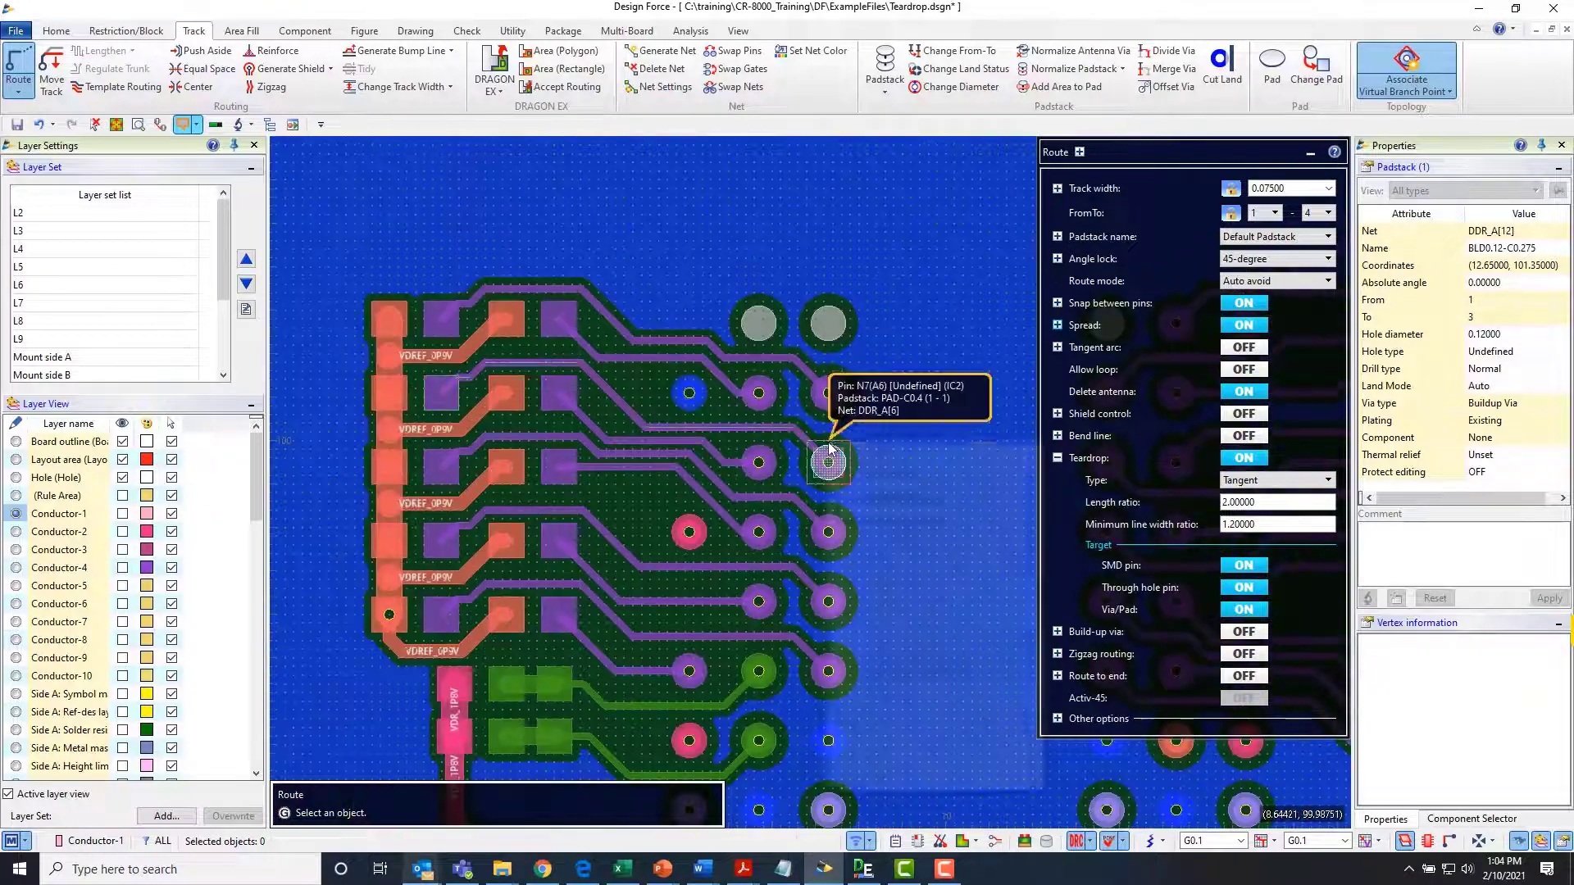
pyautogui.click(840, 783)
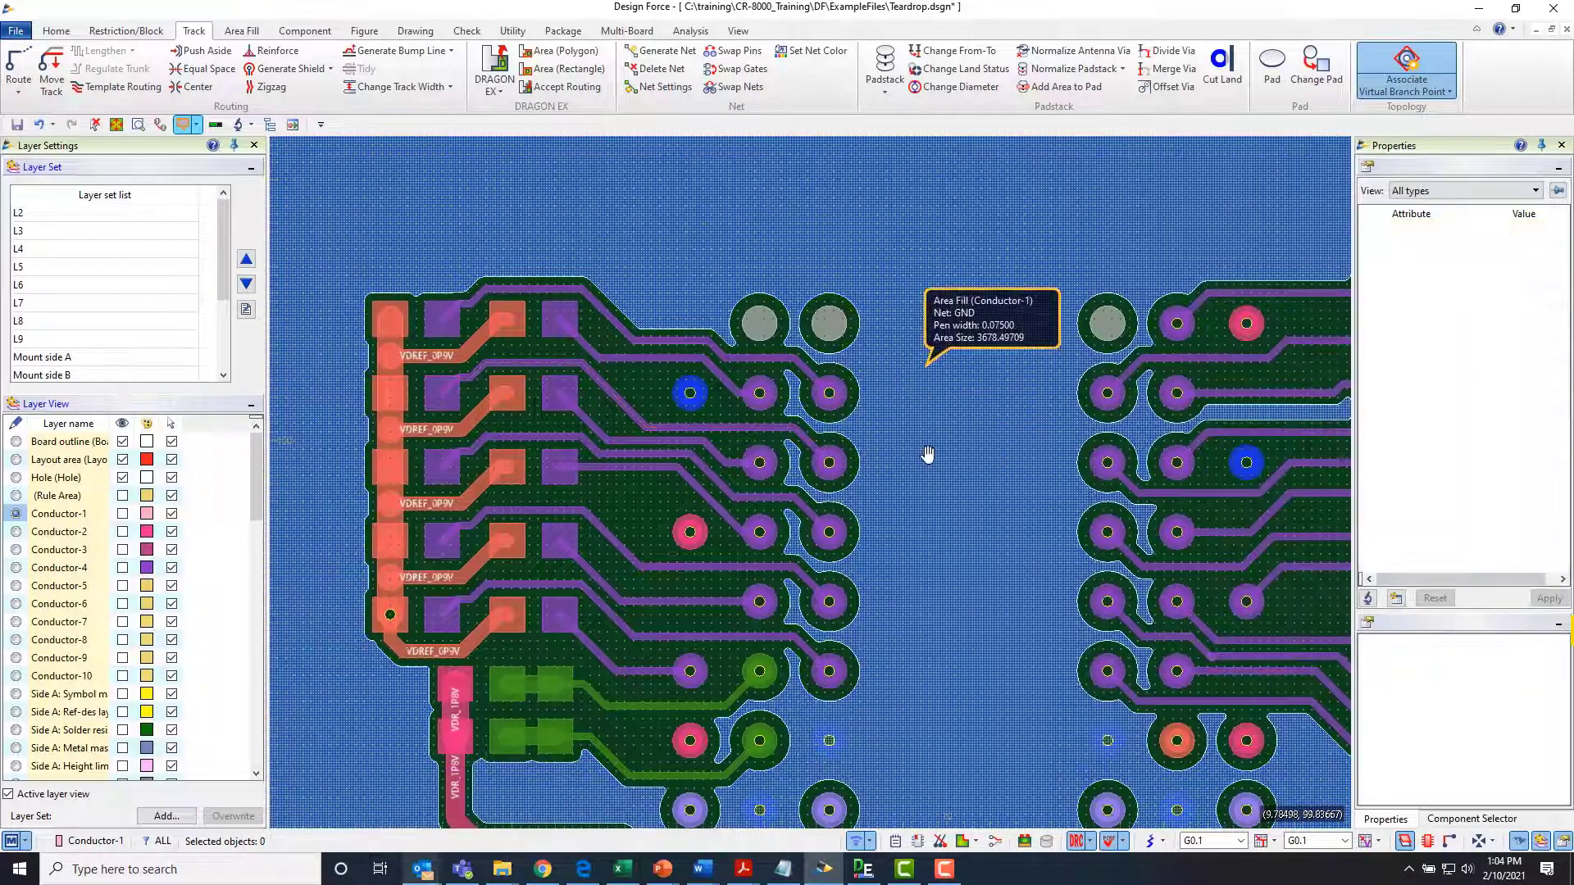
pyautogui.scroll(-2, 926, 376)
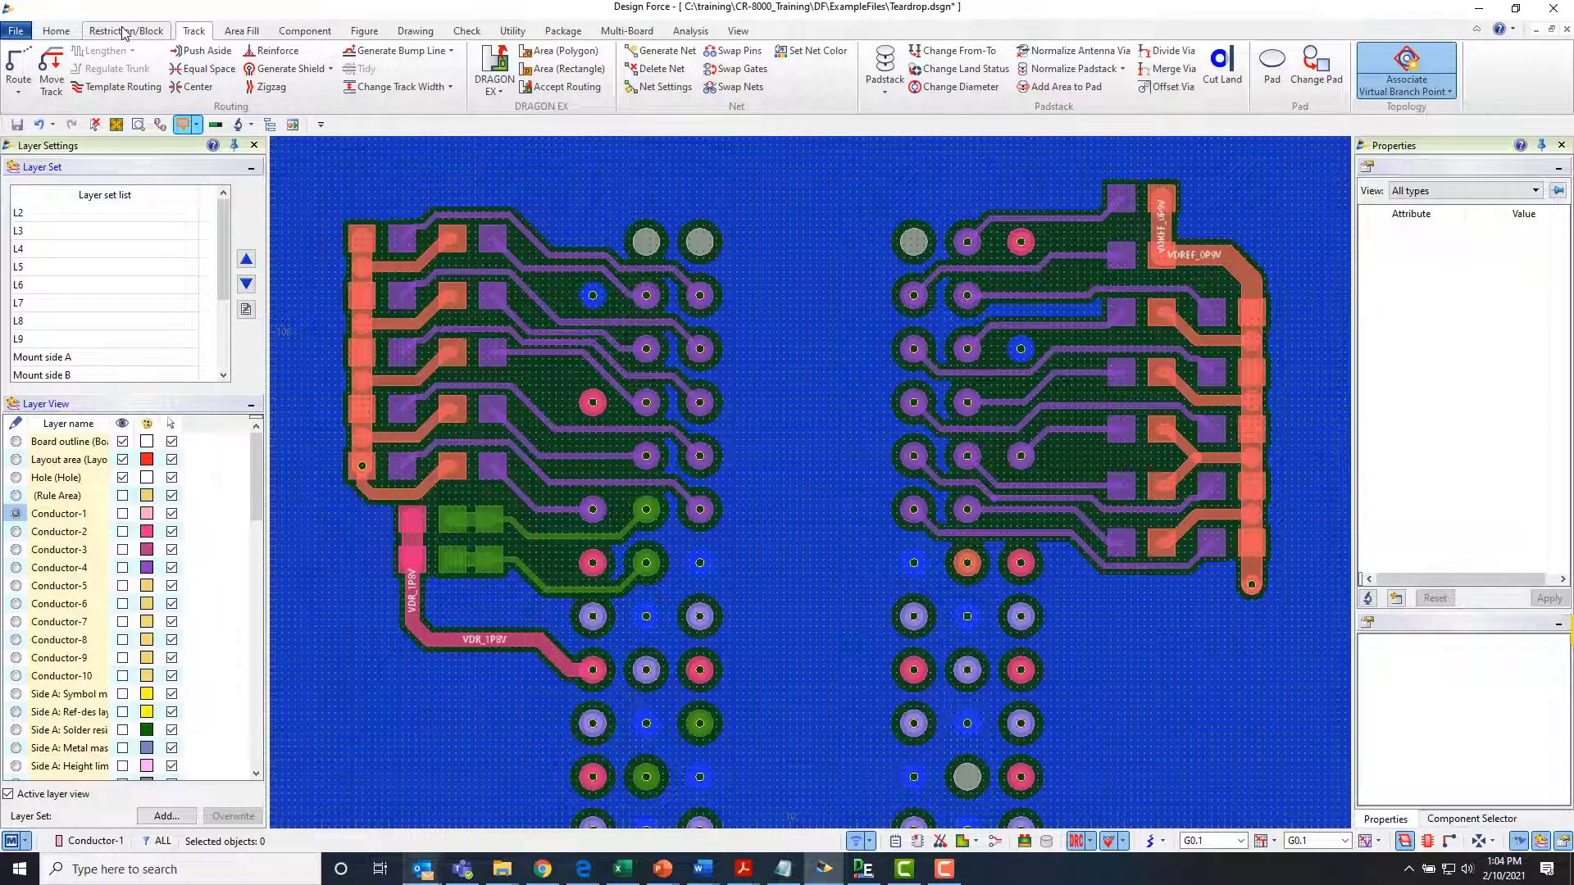
# Step: Start Track > Reinforce, collapse its Teardrop mode and Mode groups, and show the Mode list
pyautogui.click(278, 51)
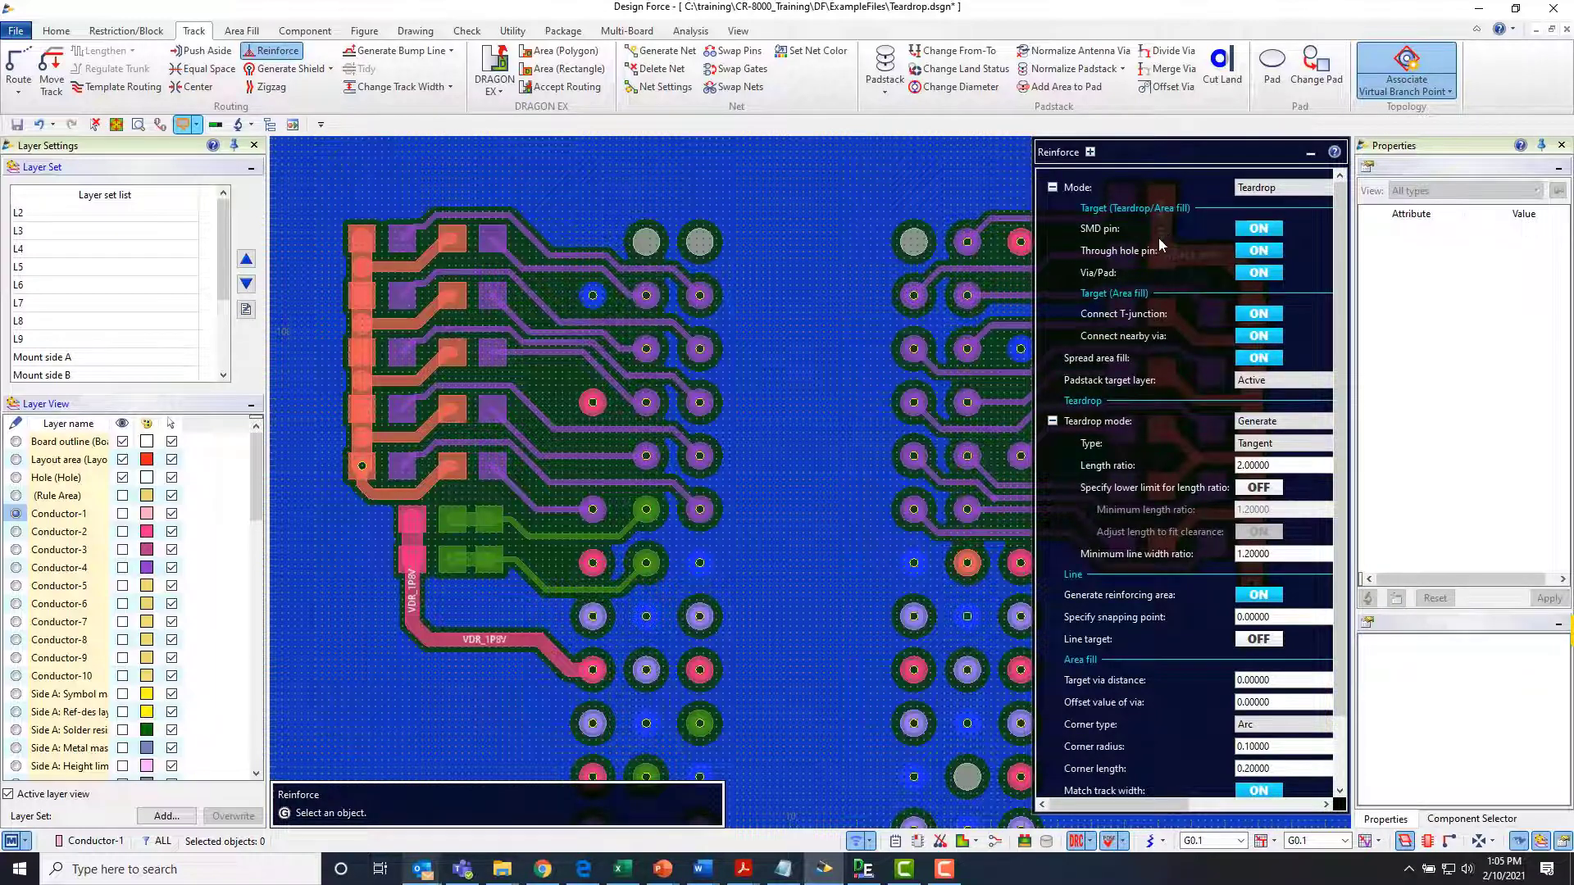
pyautogui.click(1053, 421)
pyautogui.click(1053, 187)
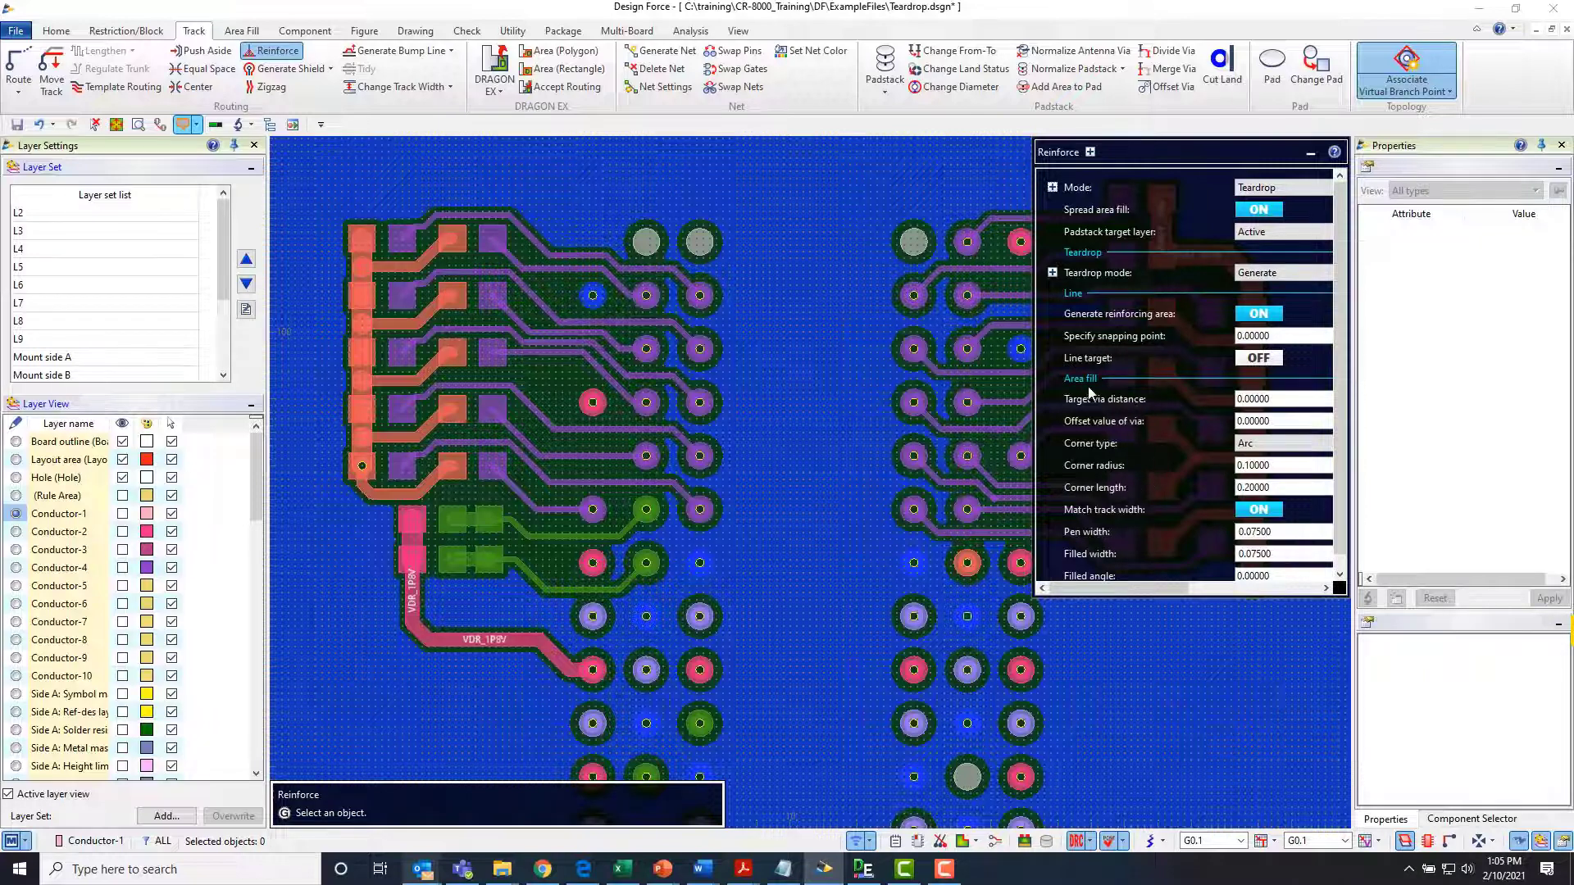
pyautogui.click(1253, 189)
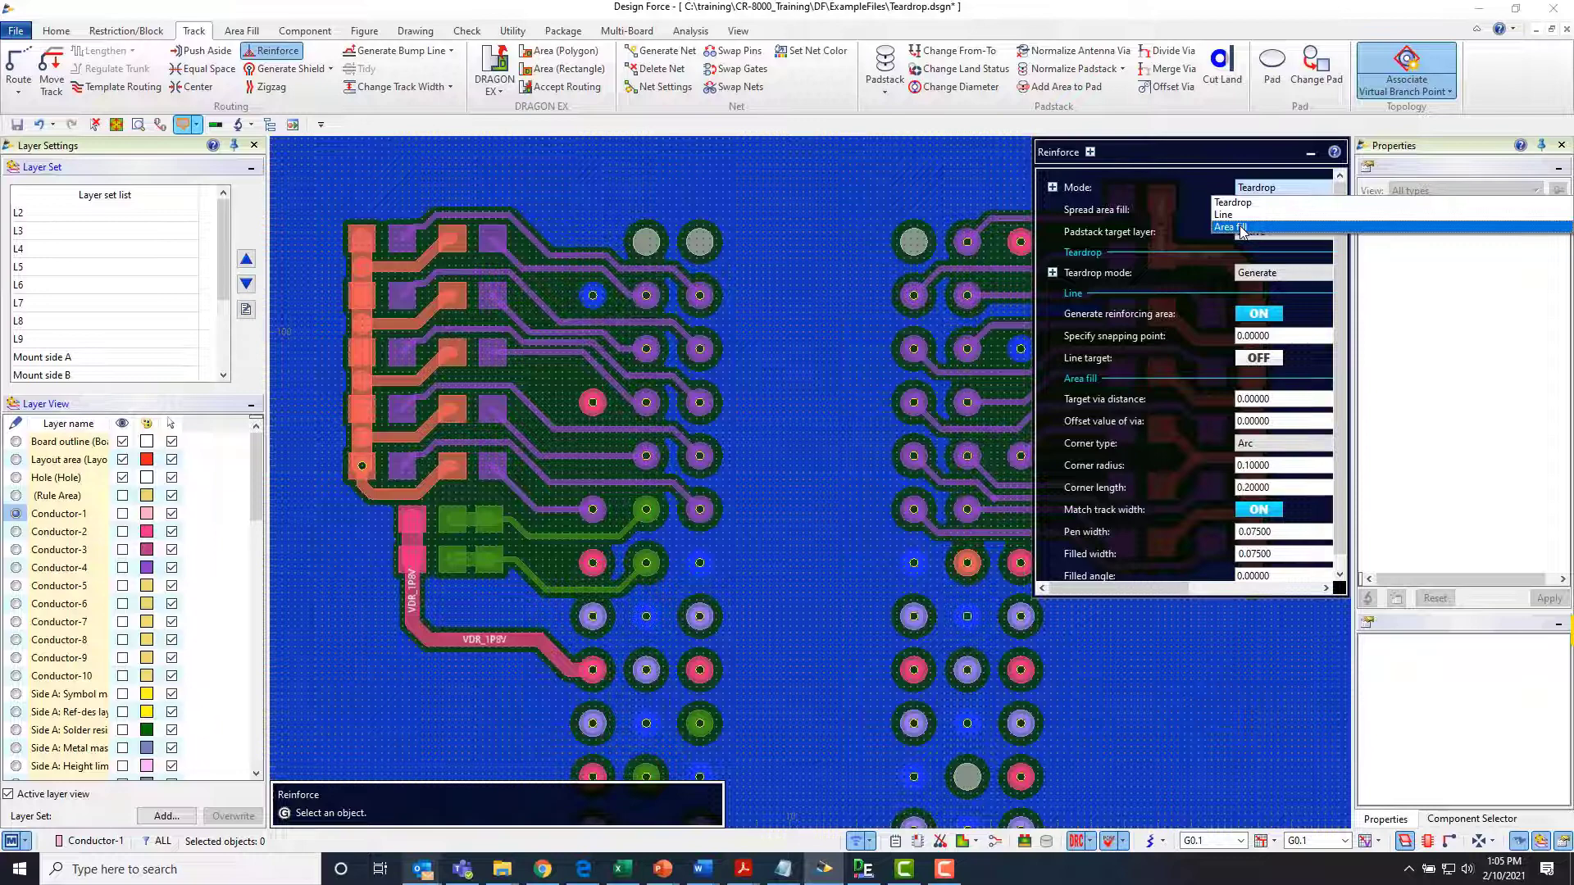
# Step: Keep Teardrop as the reinforcement mode and Generate as the teardrop action
pyautogui.click(1242, 227)
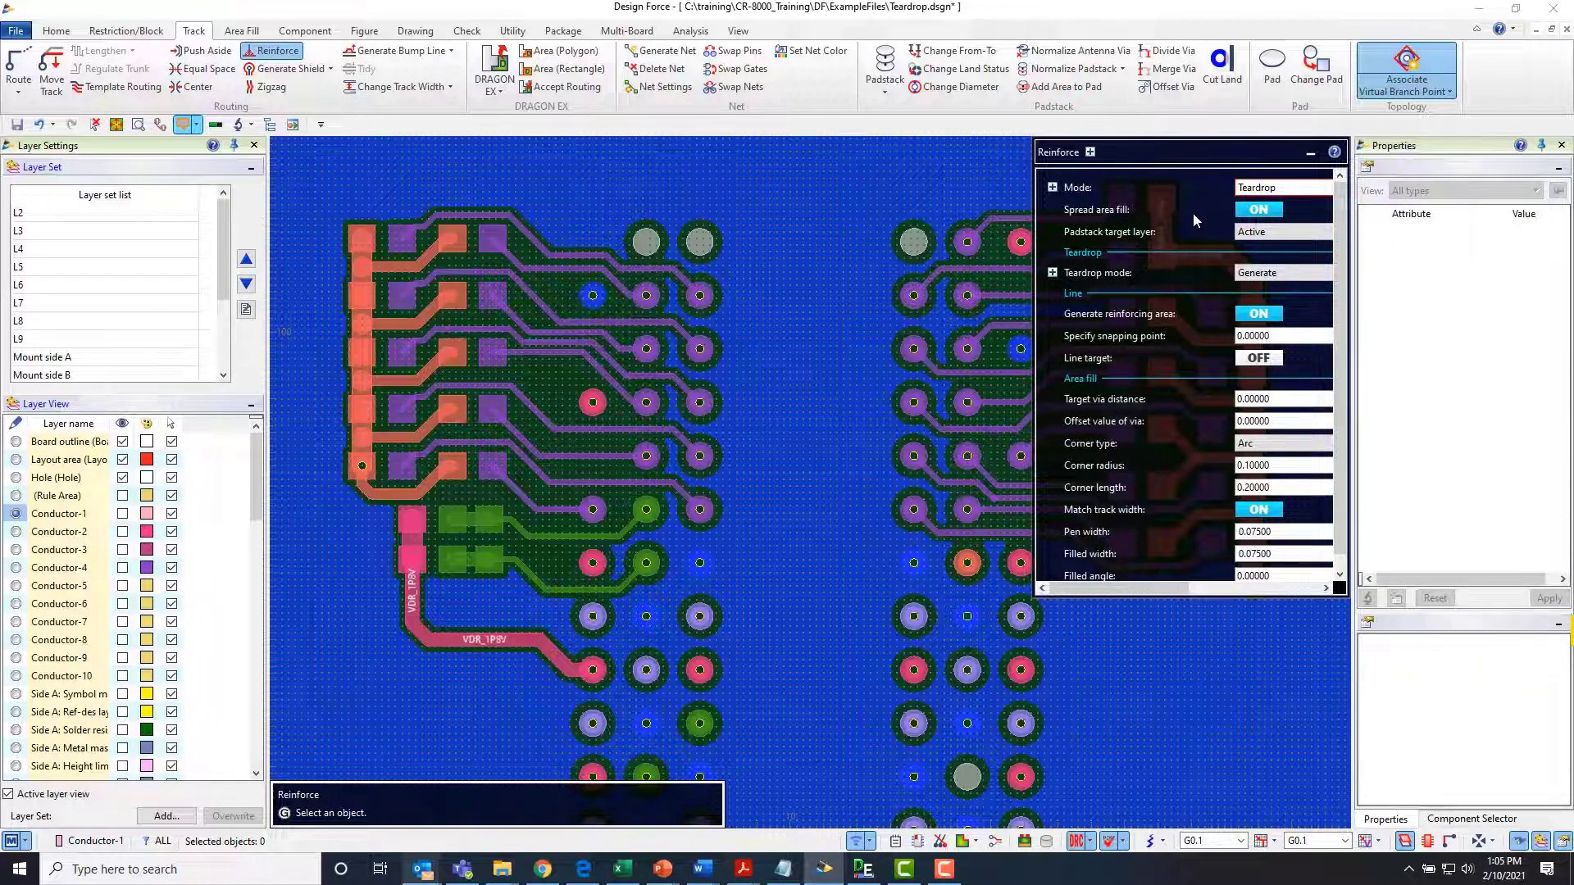
pyautogui.click(1258, 277)
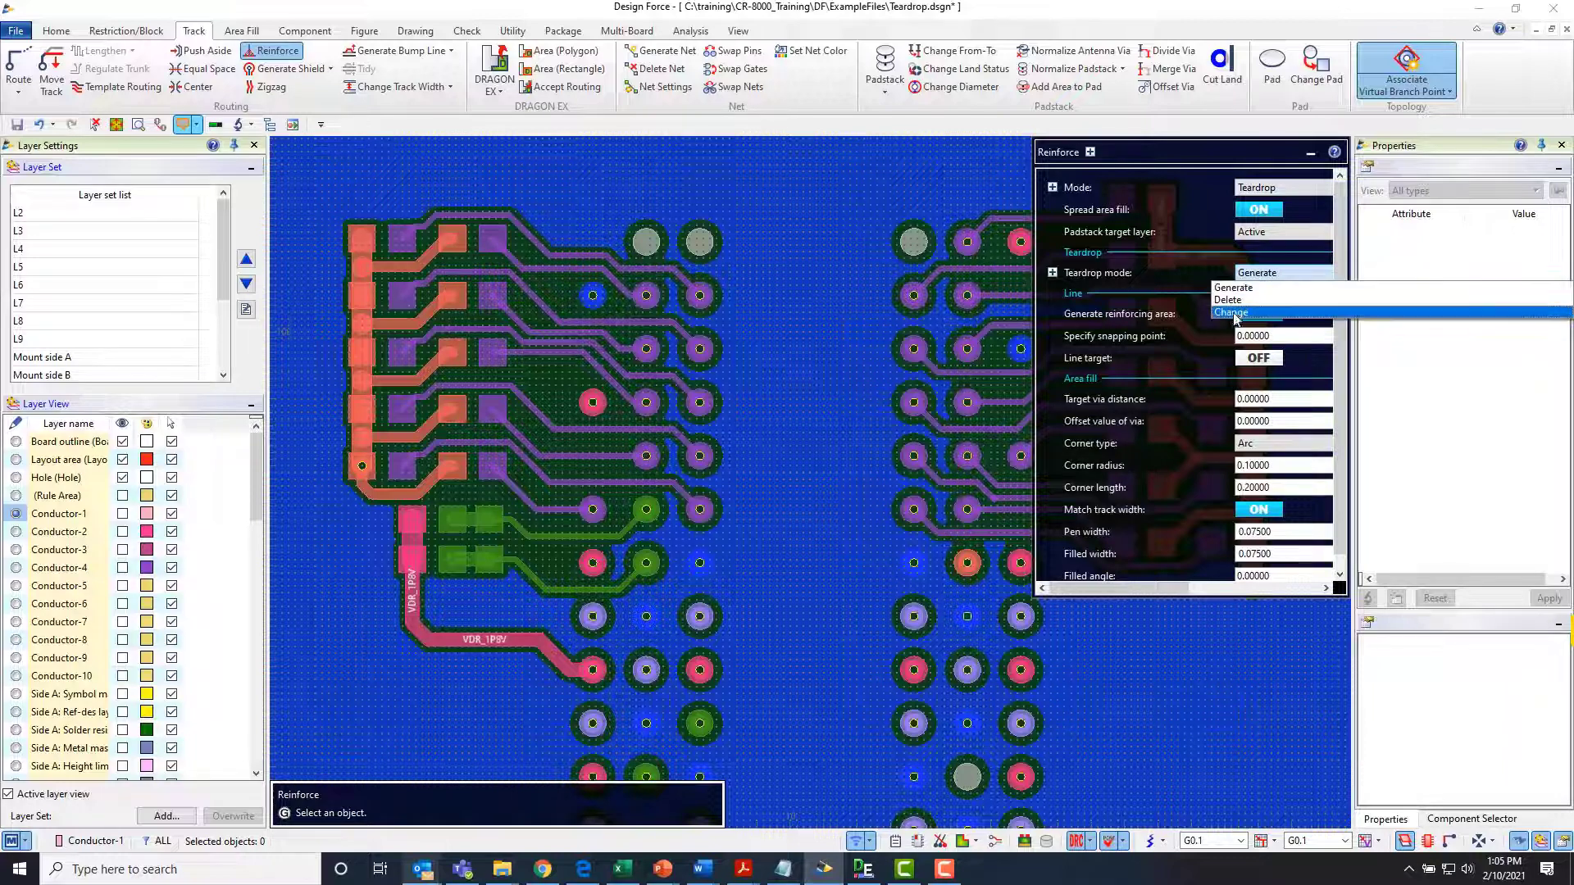
pyautogui.click(1235, 289)
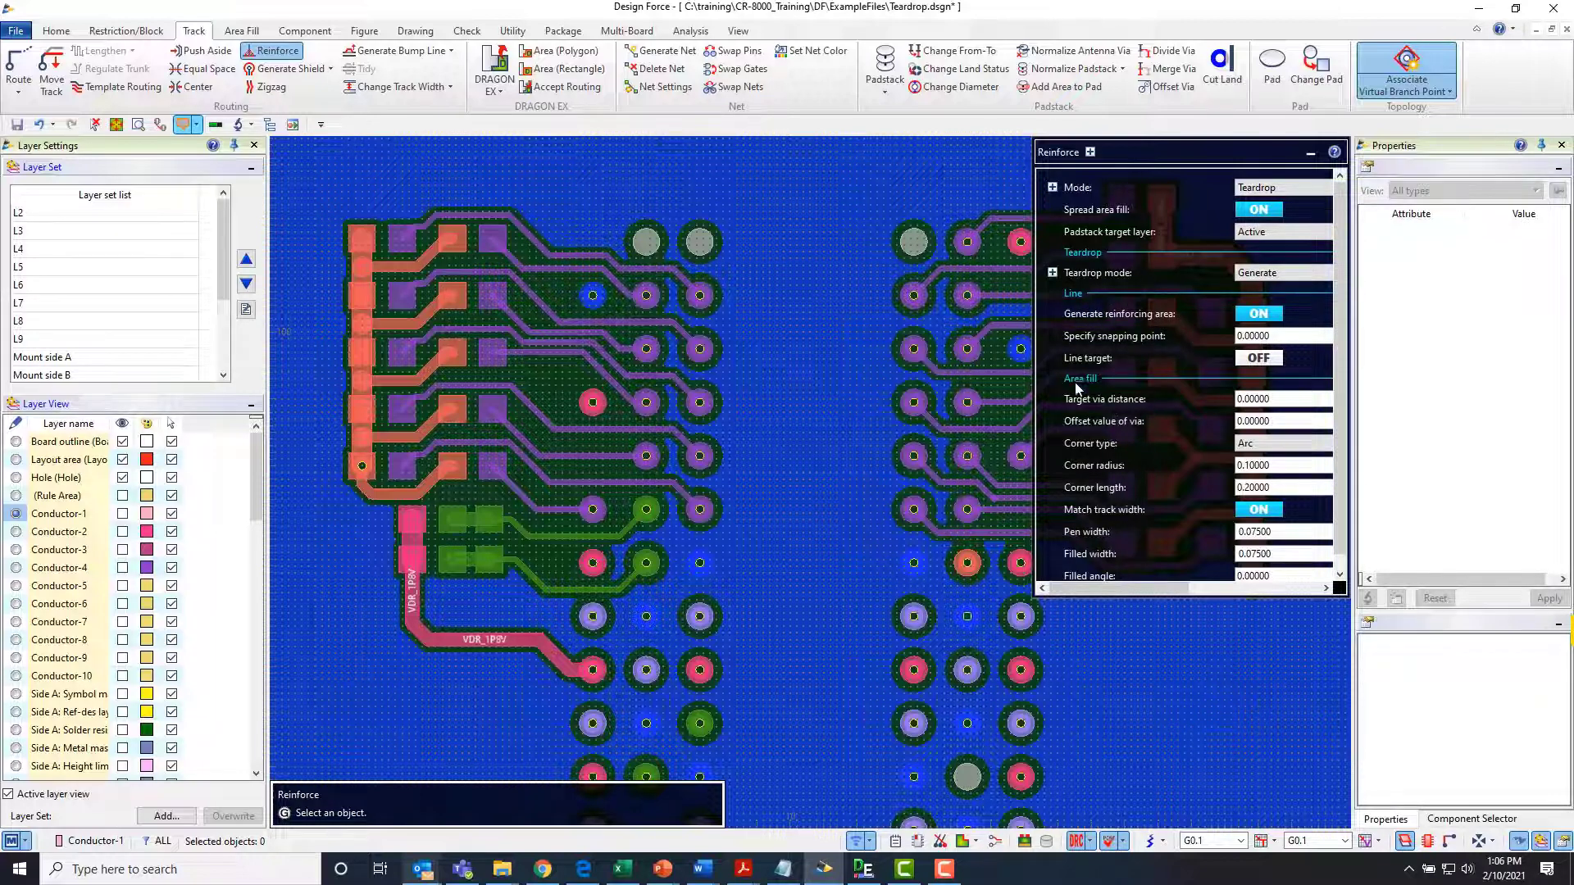
# Step: Expand the Mode targets: SMD pins, through-hole pins, vias/pads and T-junctions
pyautogui.scroll(-1, 1345, 410)
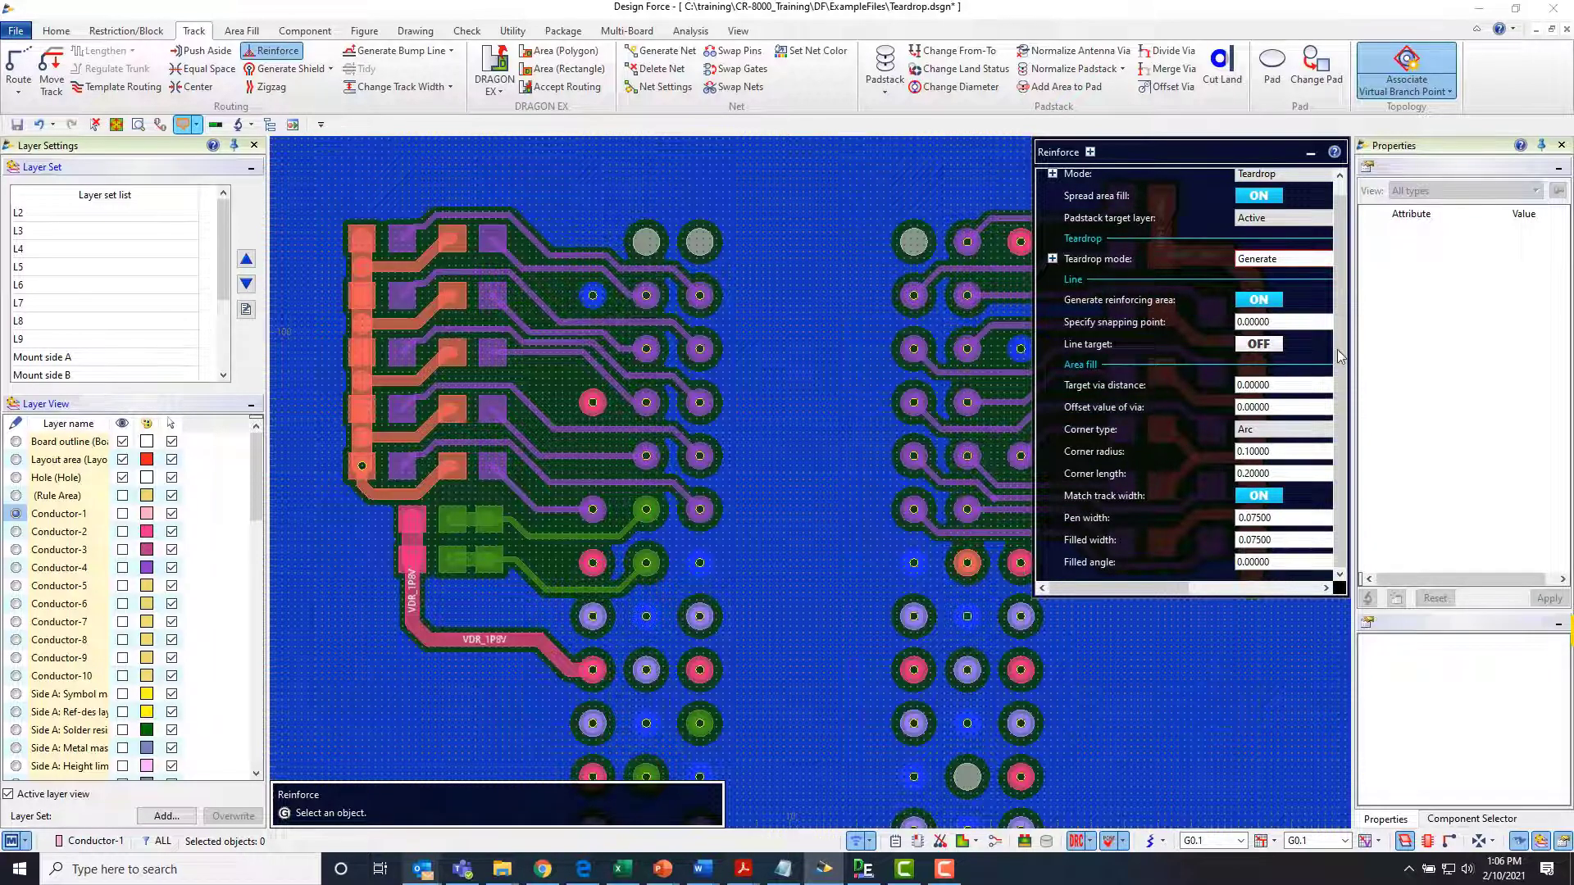
pyautogui.scroll(1, 1337, 361)
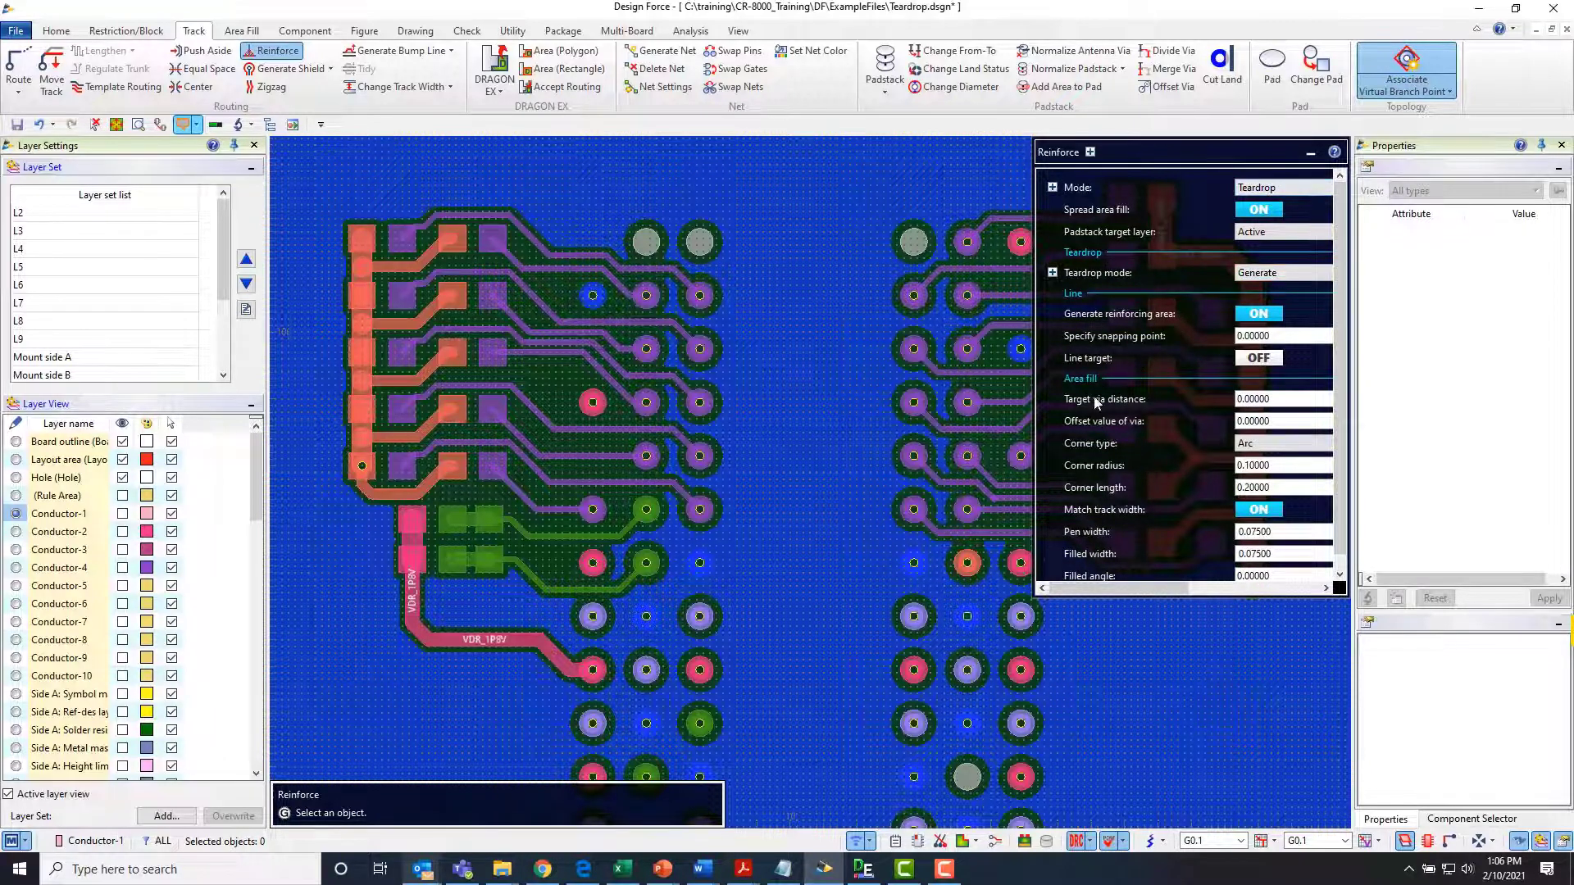
pyautogui.click(1053, 188)
pyautogui.scroll(-1, 1164, 316)
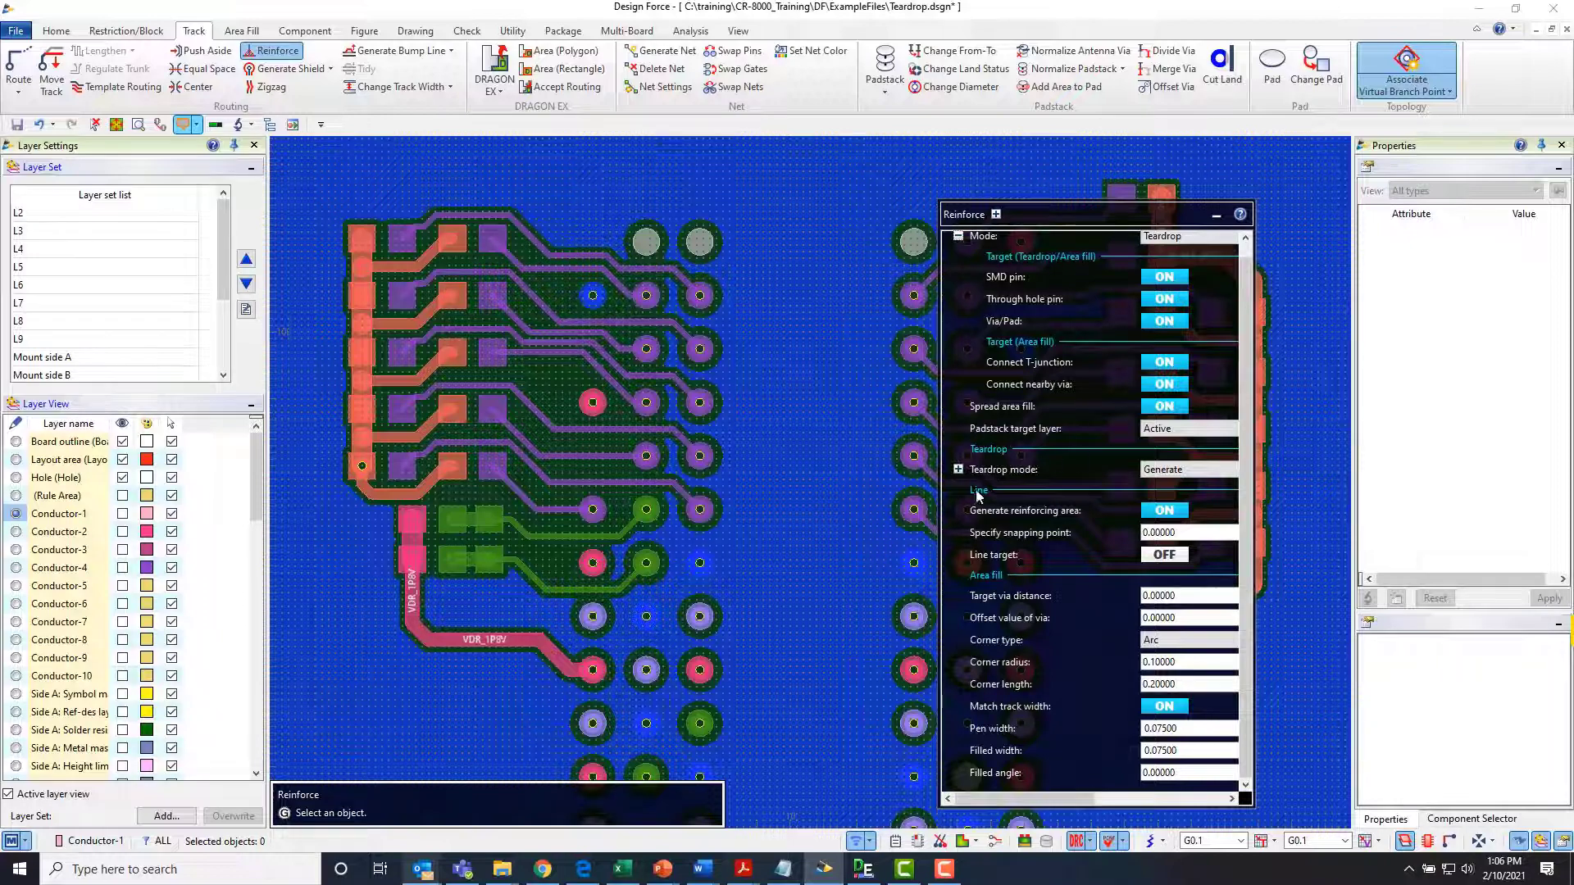
# Step: Expand the Teardrop mode details: Tangent type, length ratio 2, minimum line width ratio 1.2
pyautogui.click(958, 469)
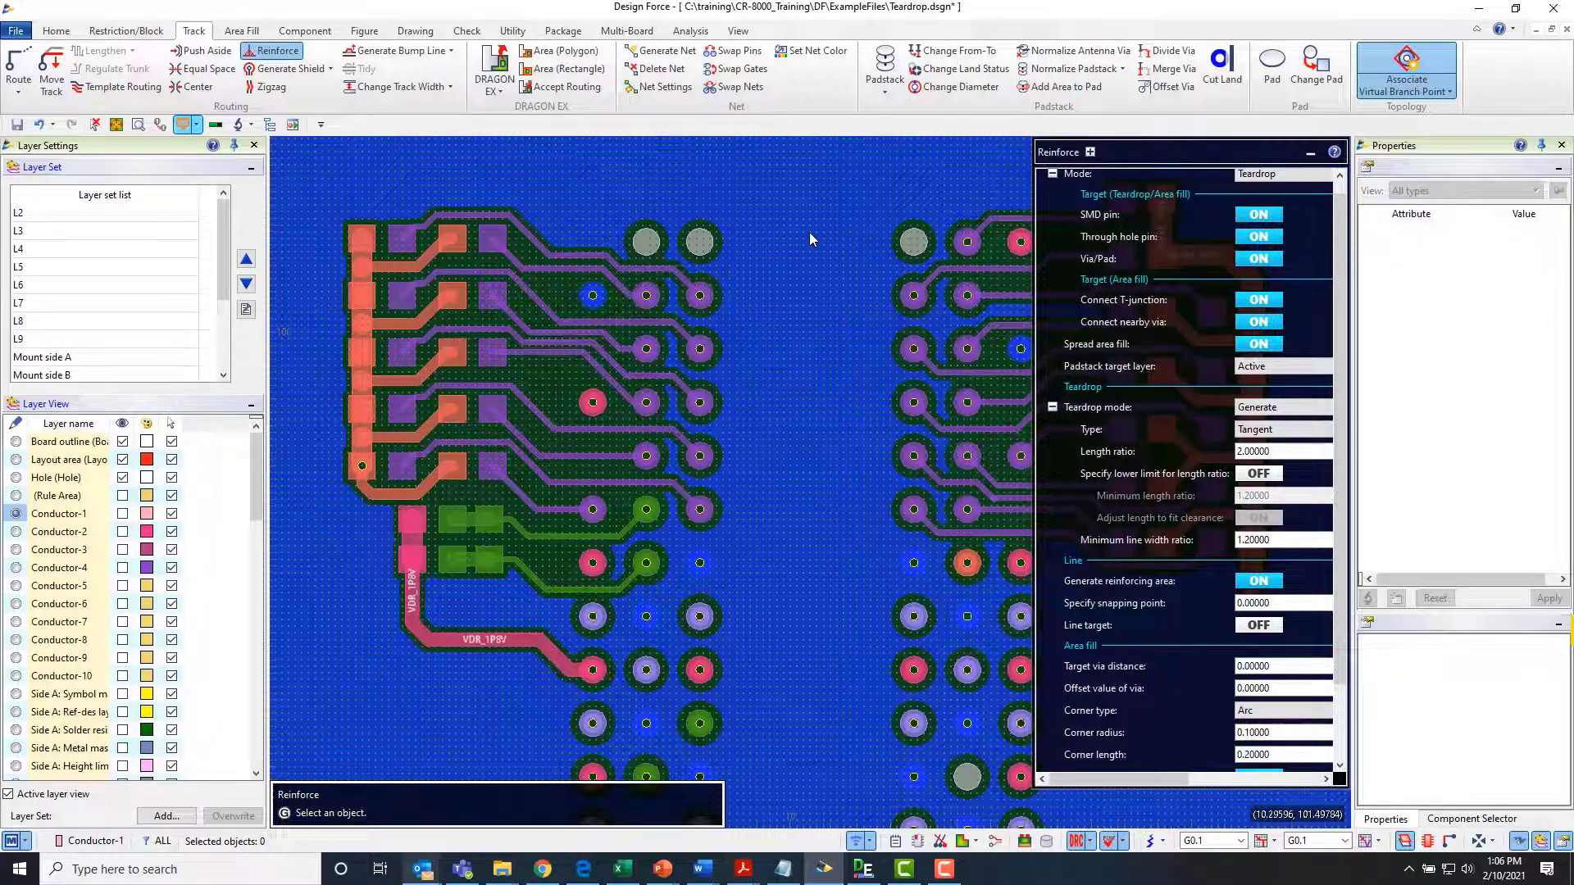
pyautogui.scroll(3, 663, 287)
# Step: Add a teardrop to the DDR_A[11] track where it meets its via
pyautogui.click(721, 263)
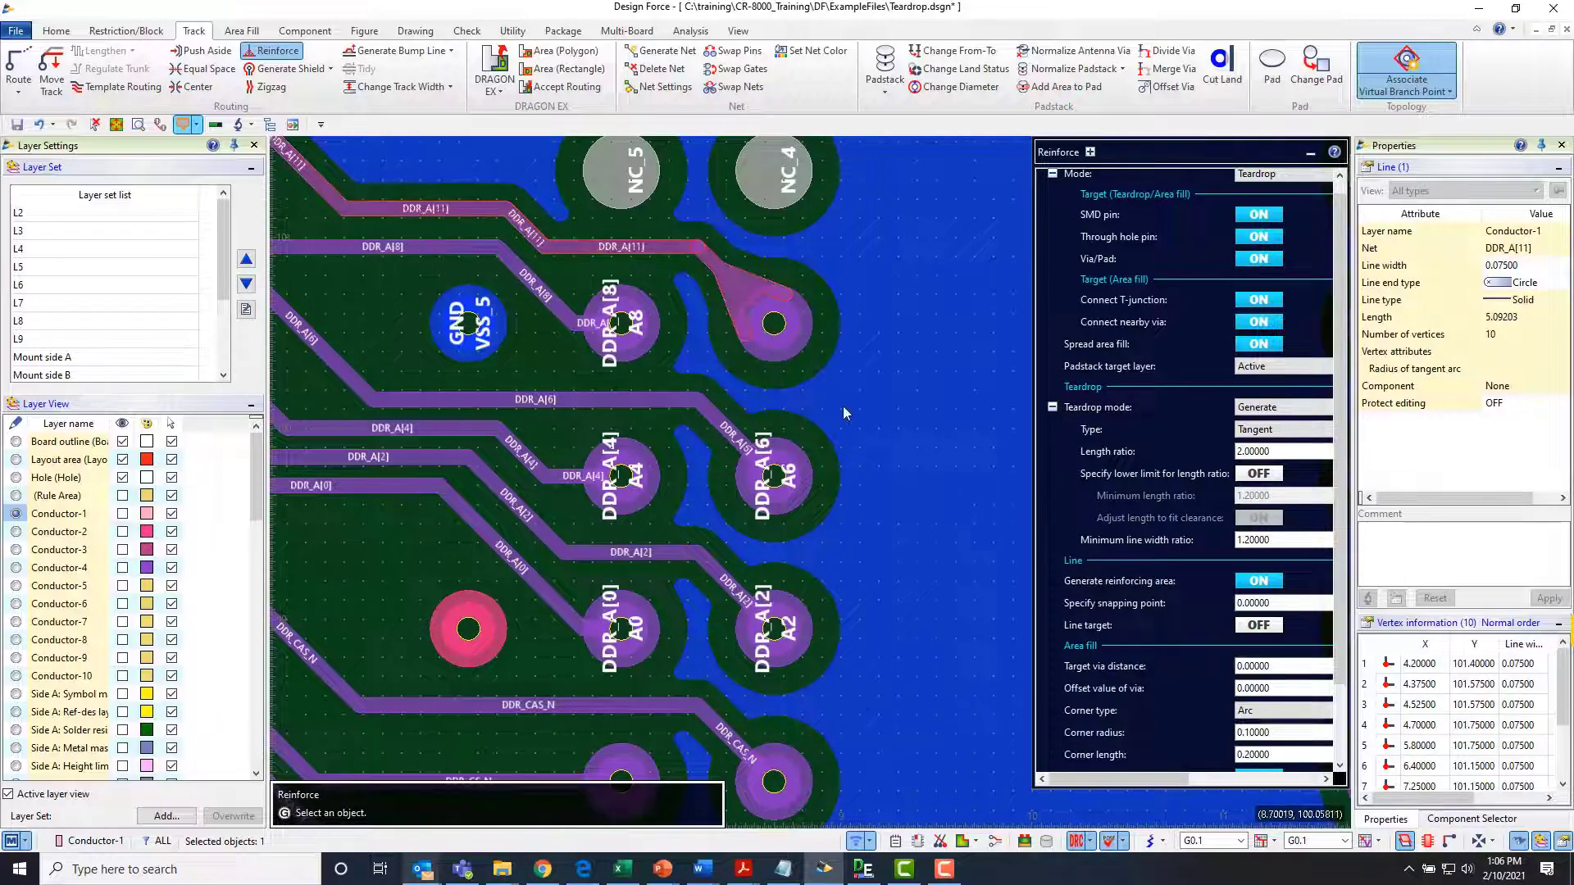
pyautogui.scroll(-3, 917, 349)
pyautogui.moveTo(917, 350); pyautogui.dragTo(620, 268, button='middle')
# Step: Drag an area over both DDR pad clusters to generate teardrops on their tracks
pyautogui.scroll(-2, 619, 269)
pyautogui.scroll(2, 619, 269)
pyautogui.moveTo(621, 345); pyautogui.dragTo(641, 377, button='middle')
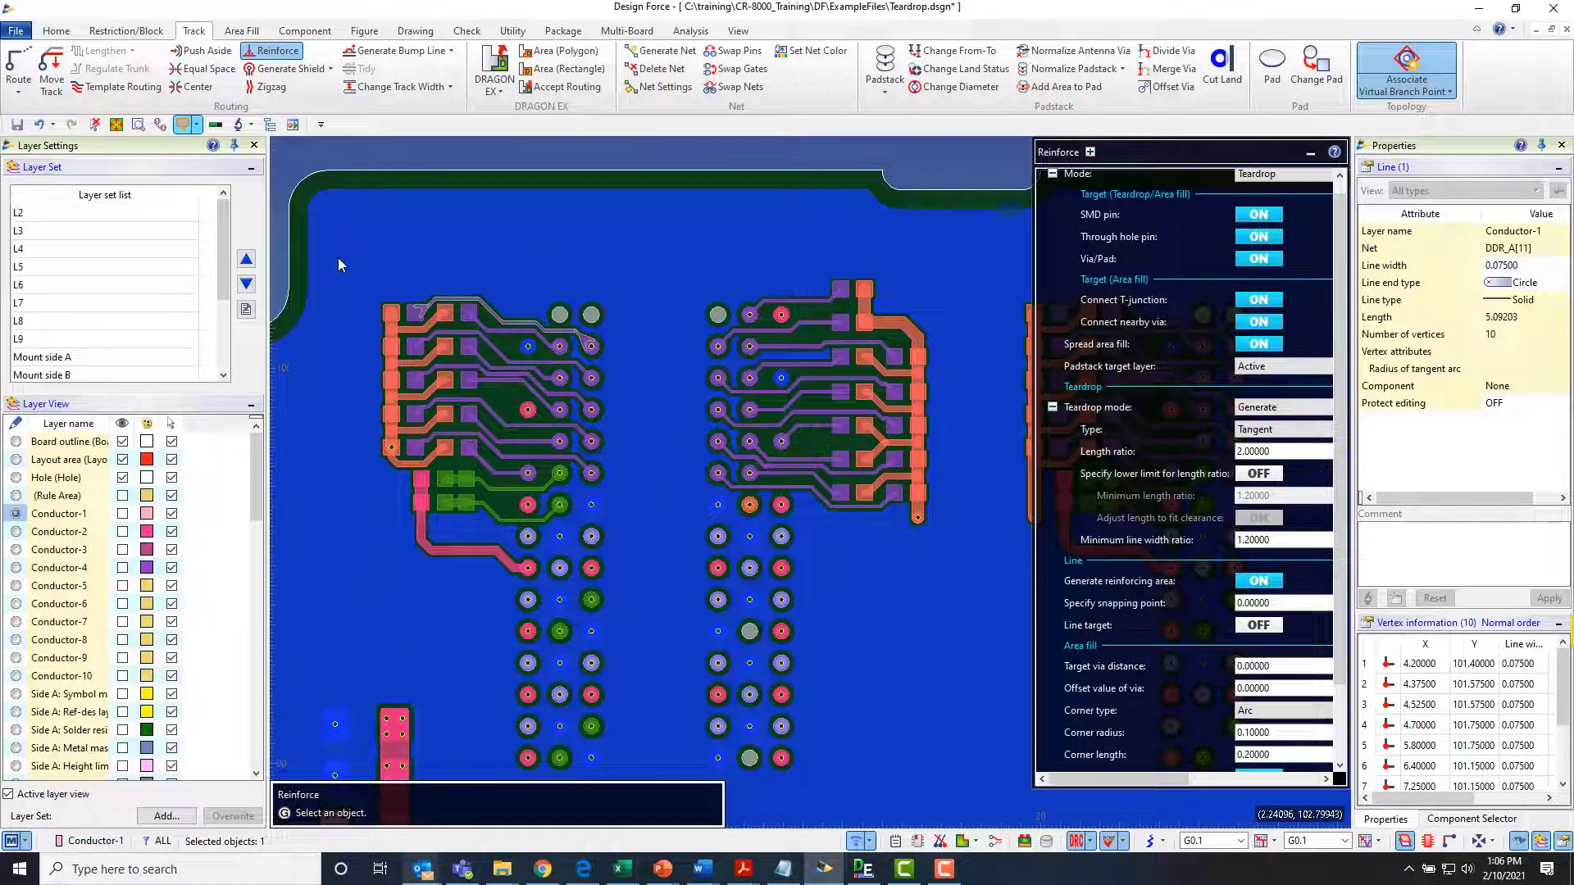
pyautogui.moveTo(338, 258); pyautogui.dragTo(959, 588)
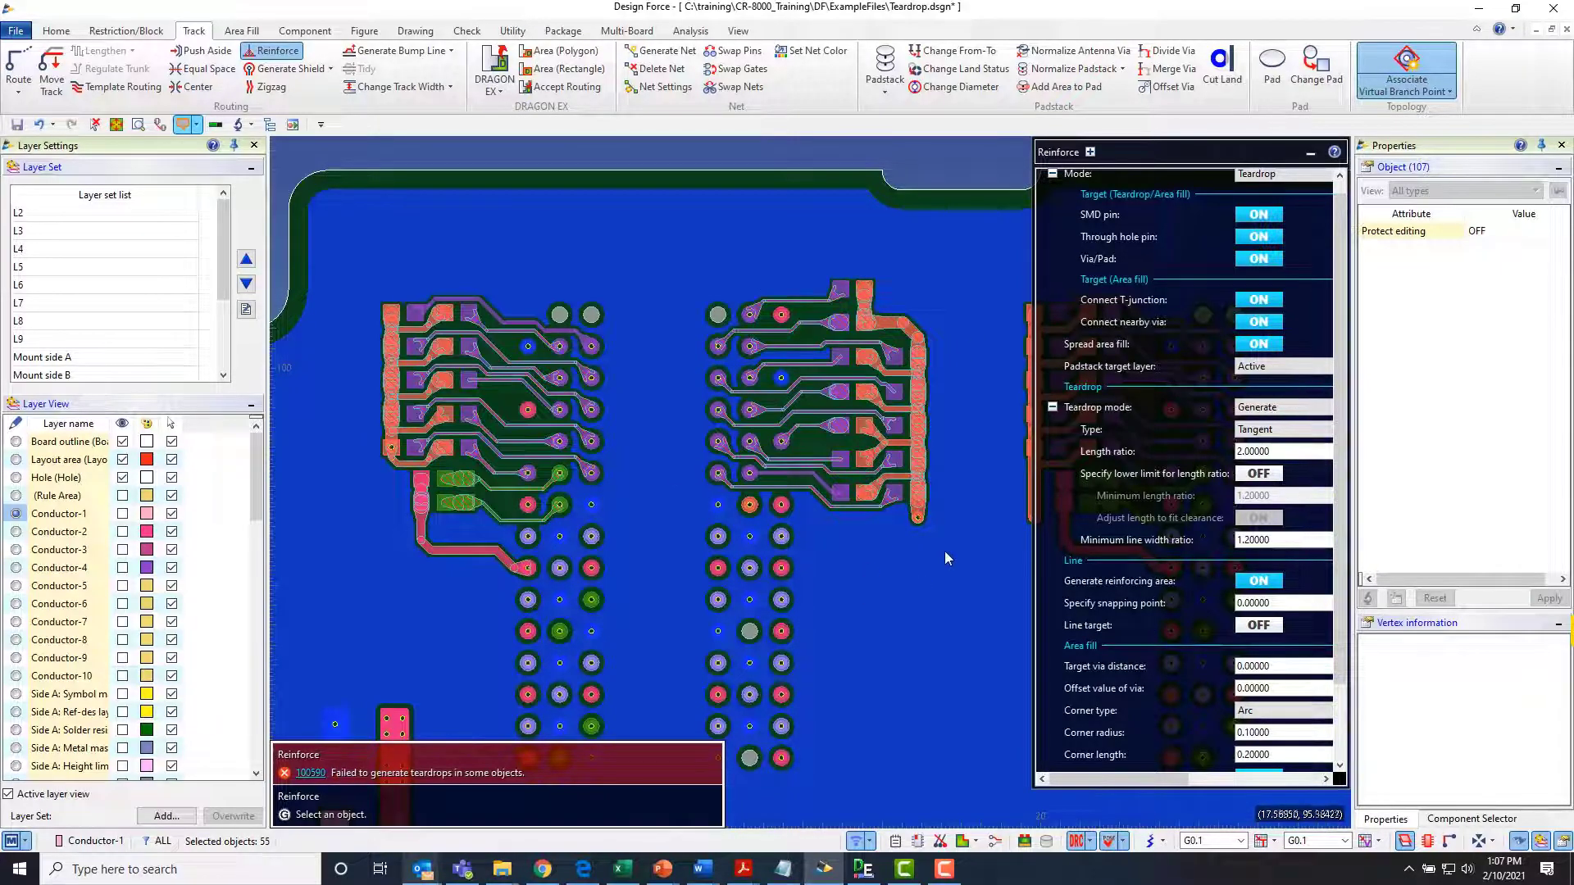
# Step: End the Reinforce command and bring up the Check tools
pyautogui.rightClick(977, 459)
pyautogui.click(997, 500)
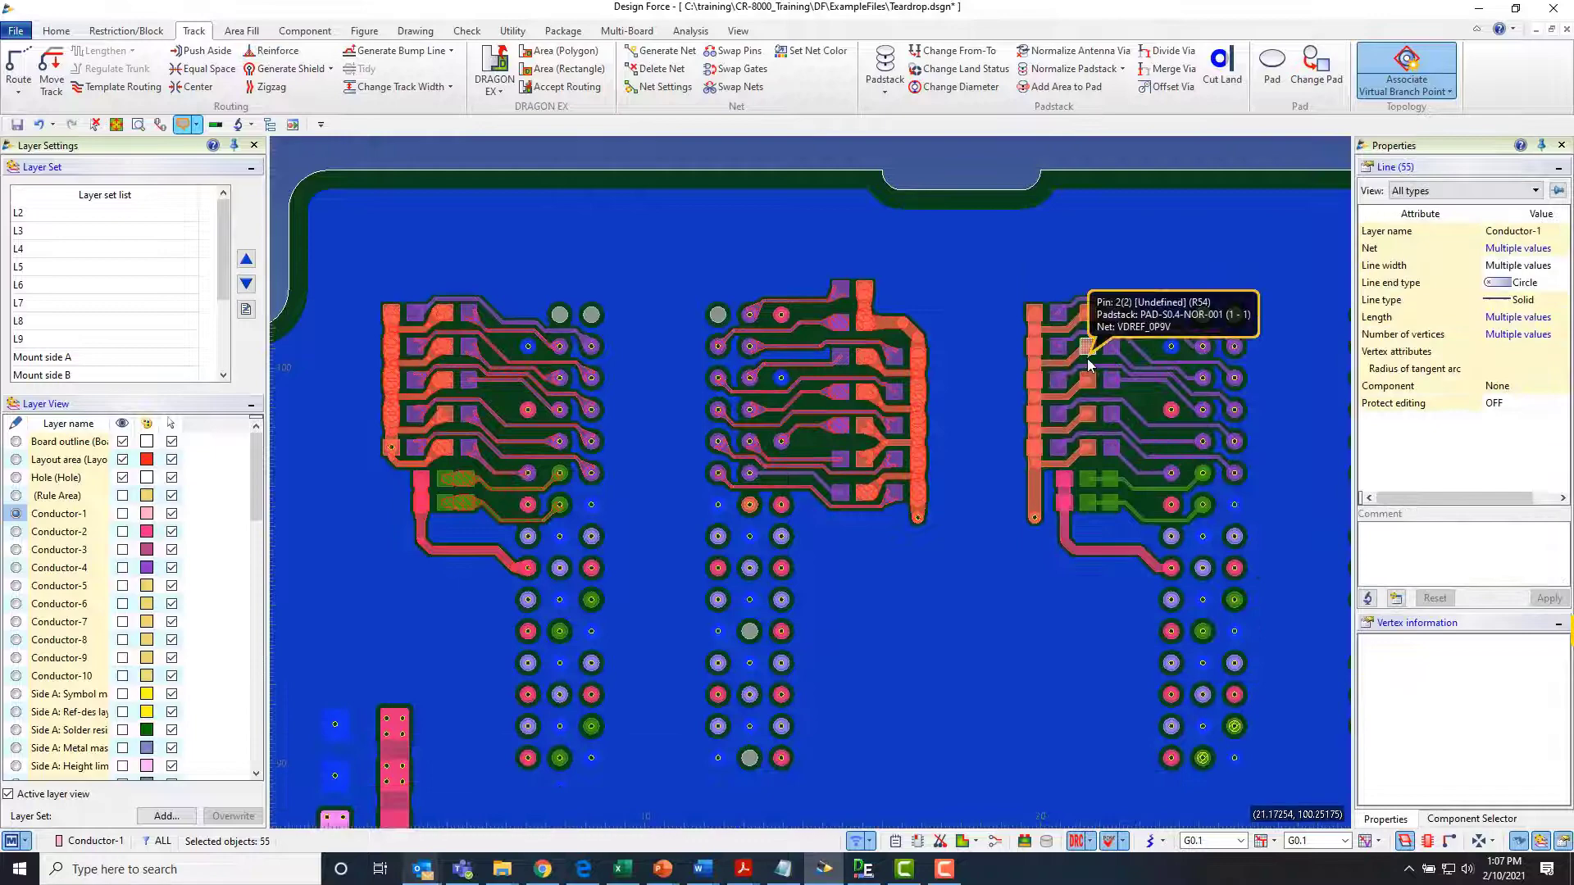
pyautogui.click(468, 31)
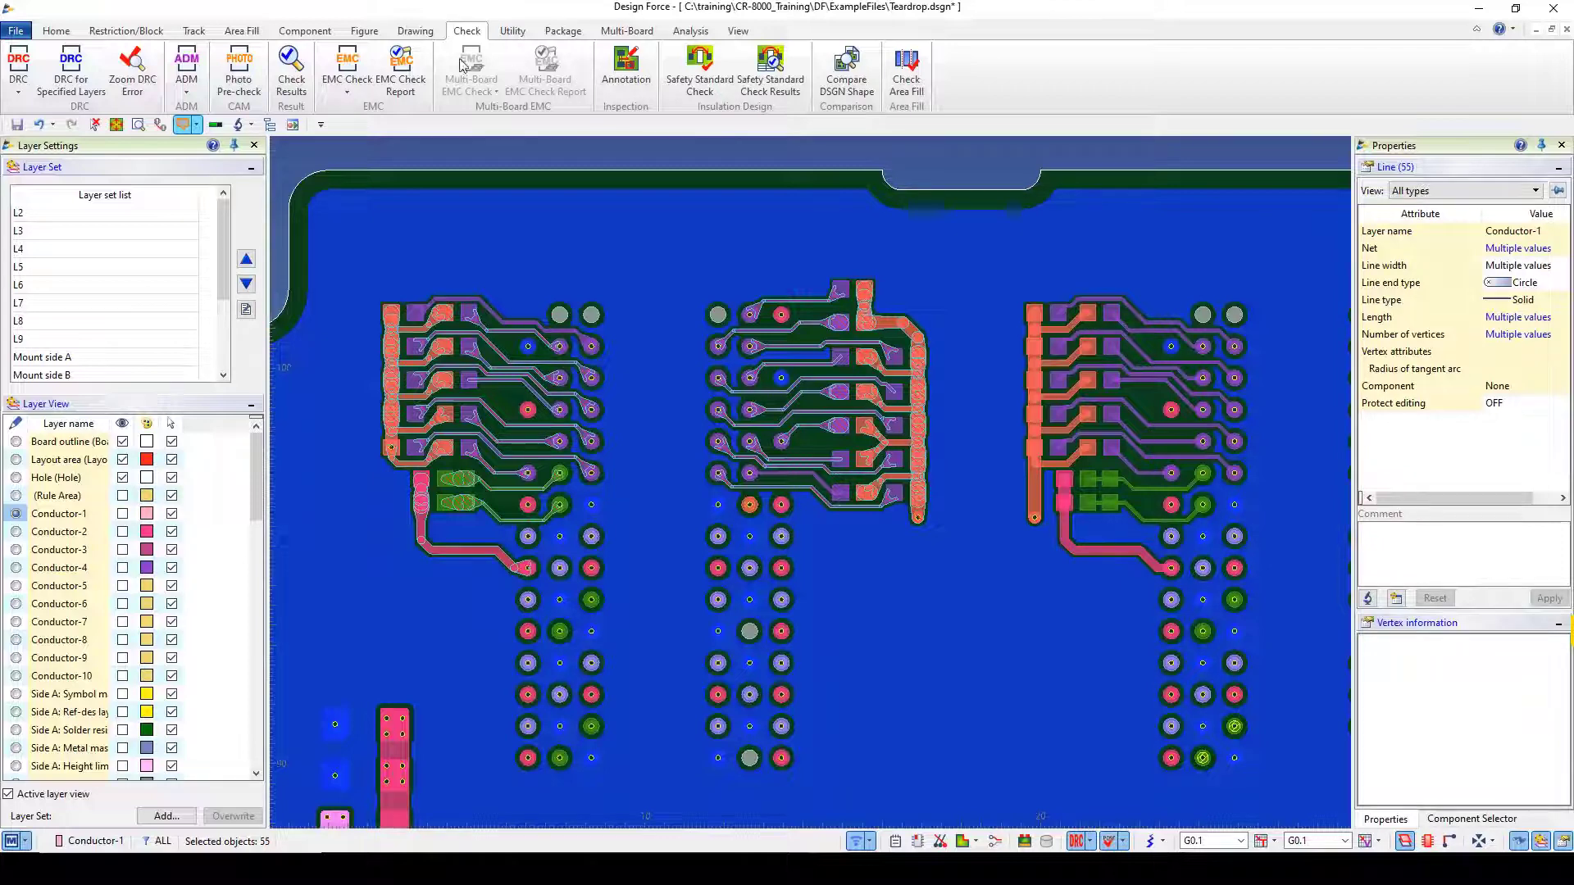
# Step: Open the DRC Settings dialog from the DRC menu, closing and reopening it once
pyautogui.click(18, 86)
pyautogui.click(37, 112)
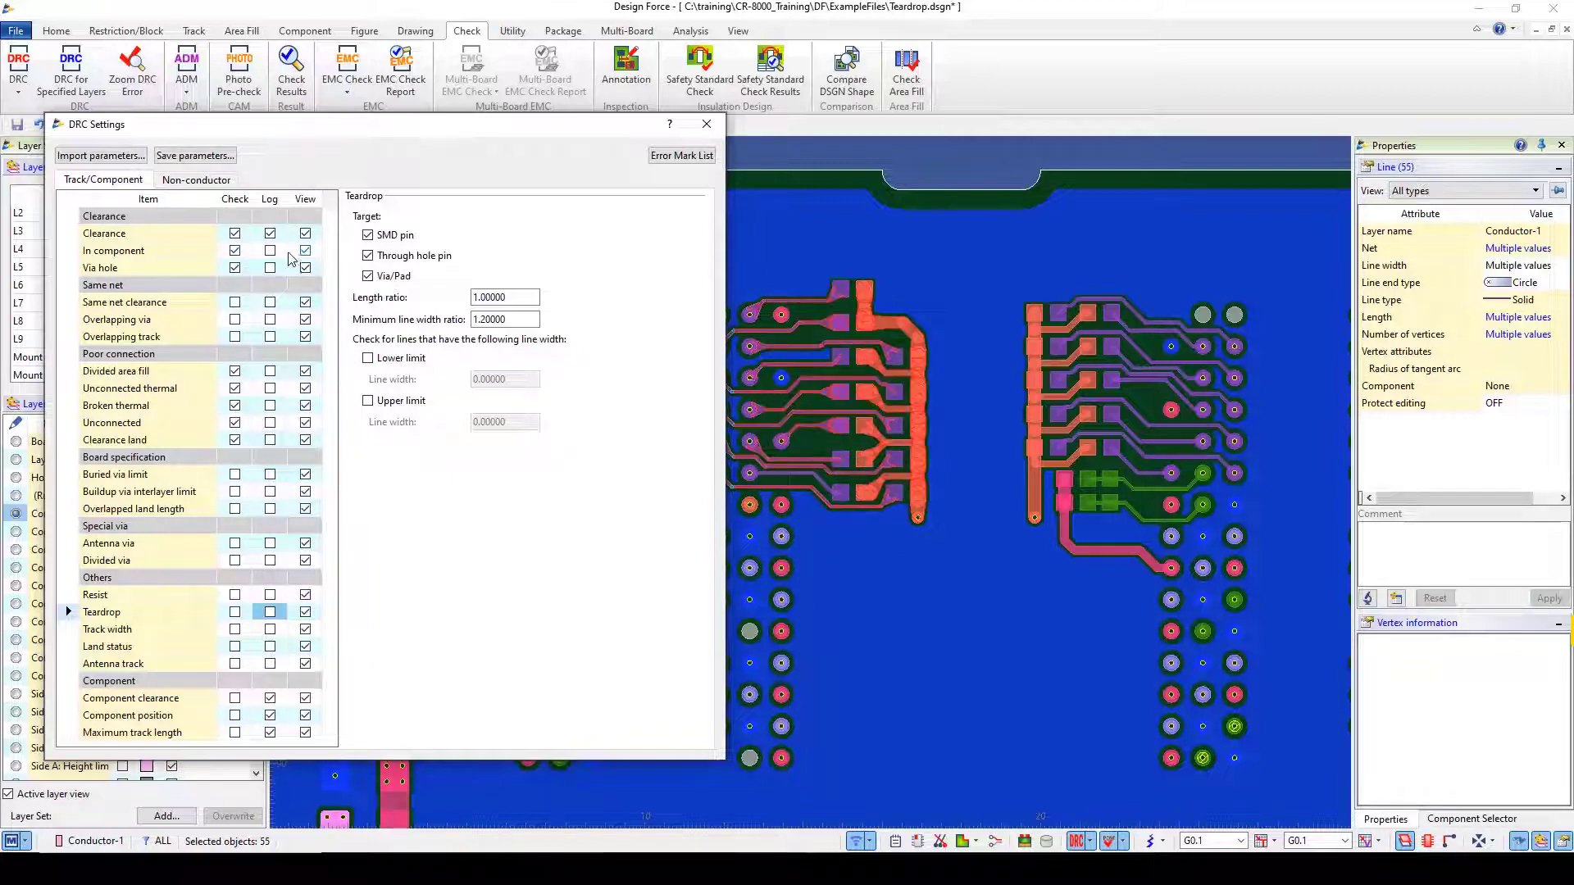
pyautogui.click(20, 82)
pyautogui.click(20, 82)
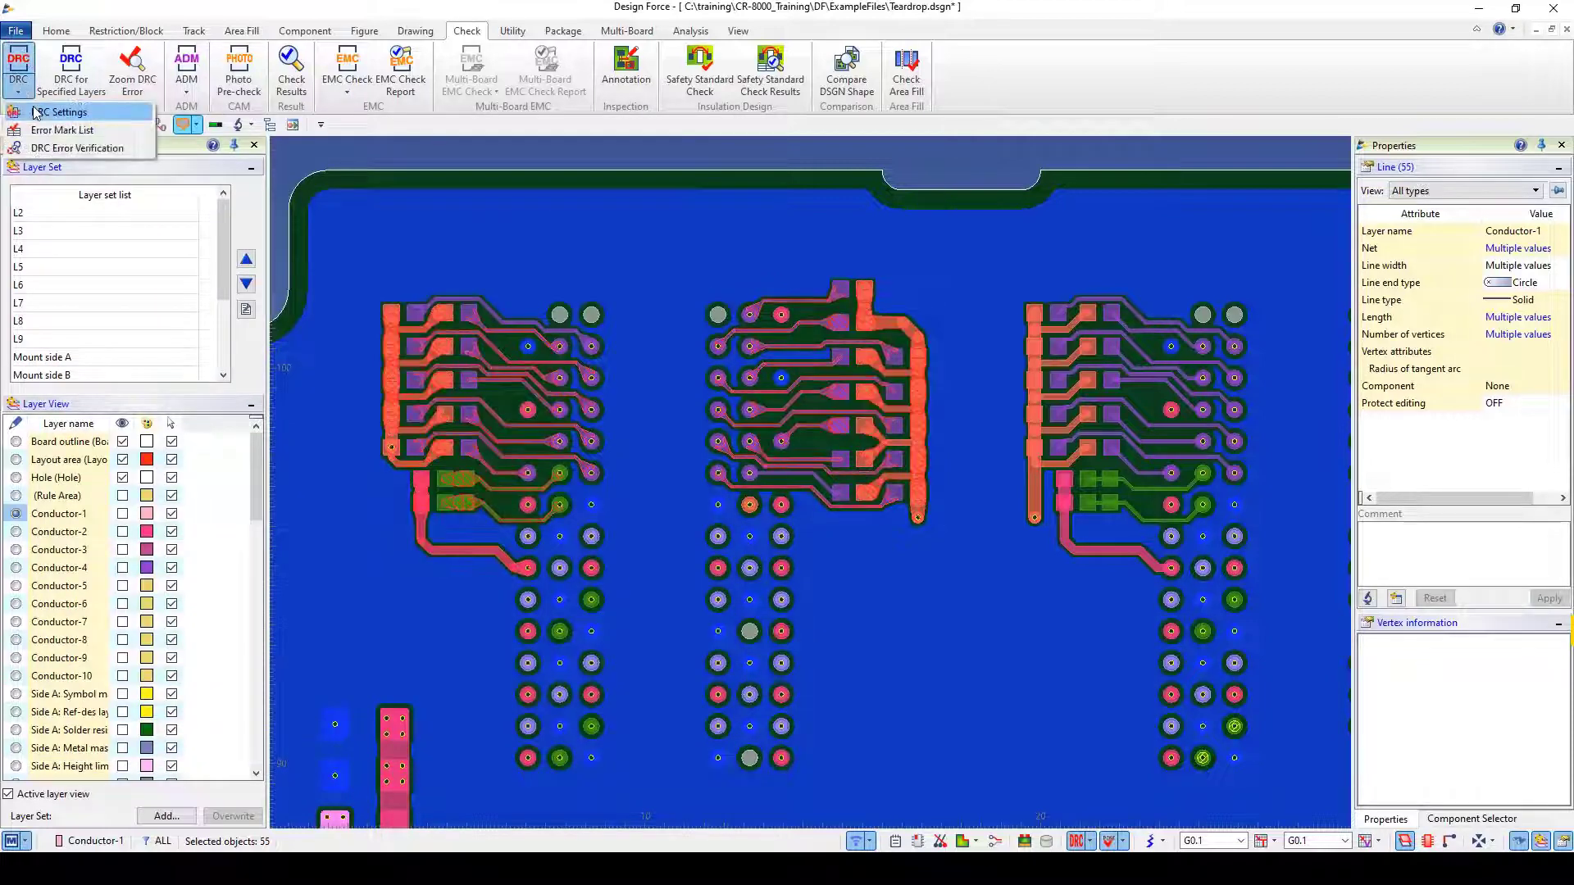
pyautogui.click(49, 112)
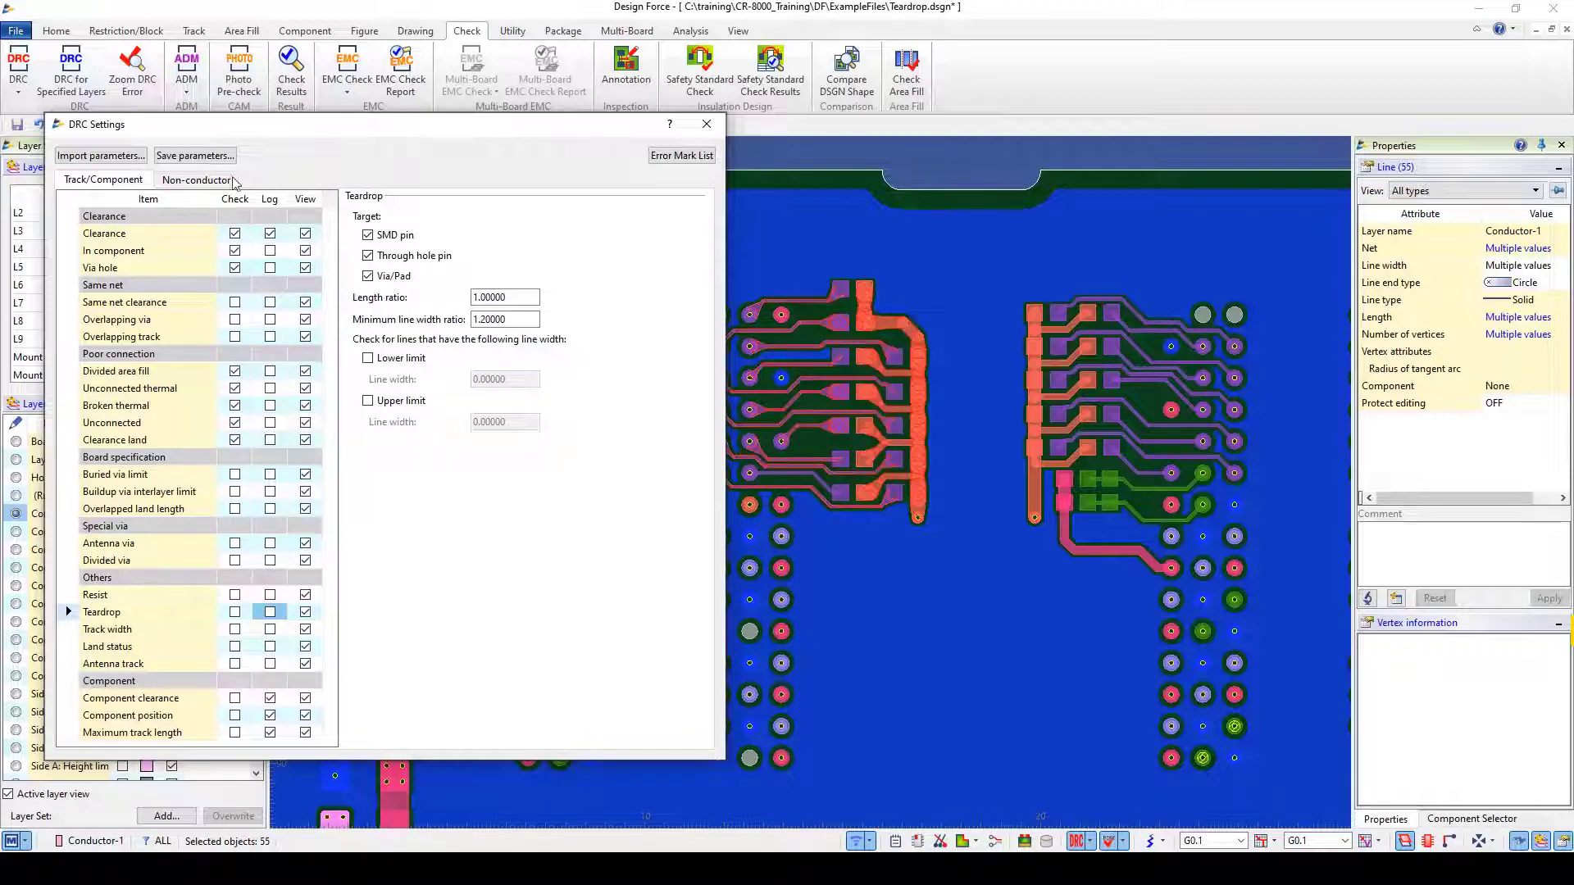
# Step: Import the Teardrop.xml DRC parameters and select the Teardrop check item
pyautogui.click(123, 156)
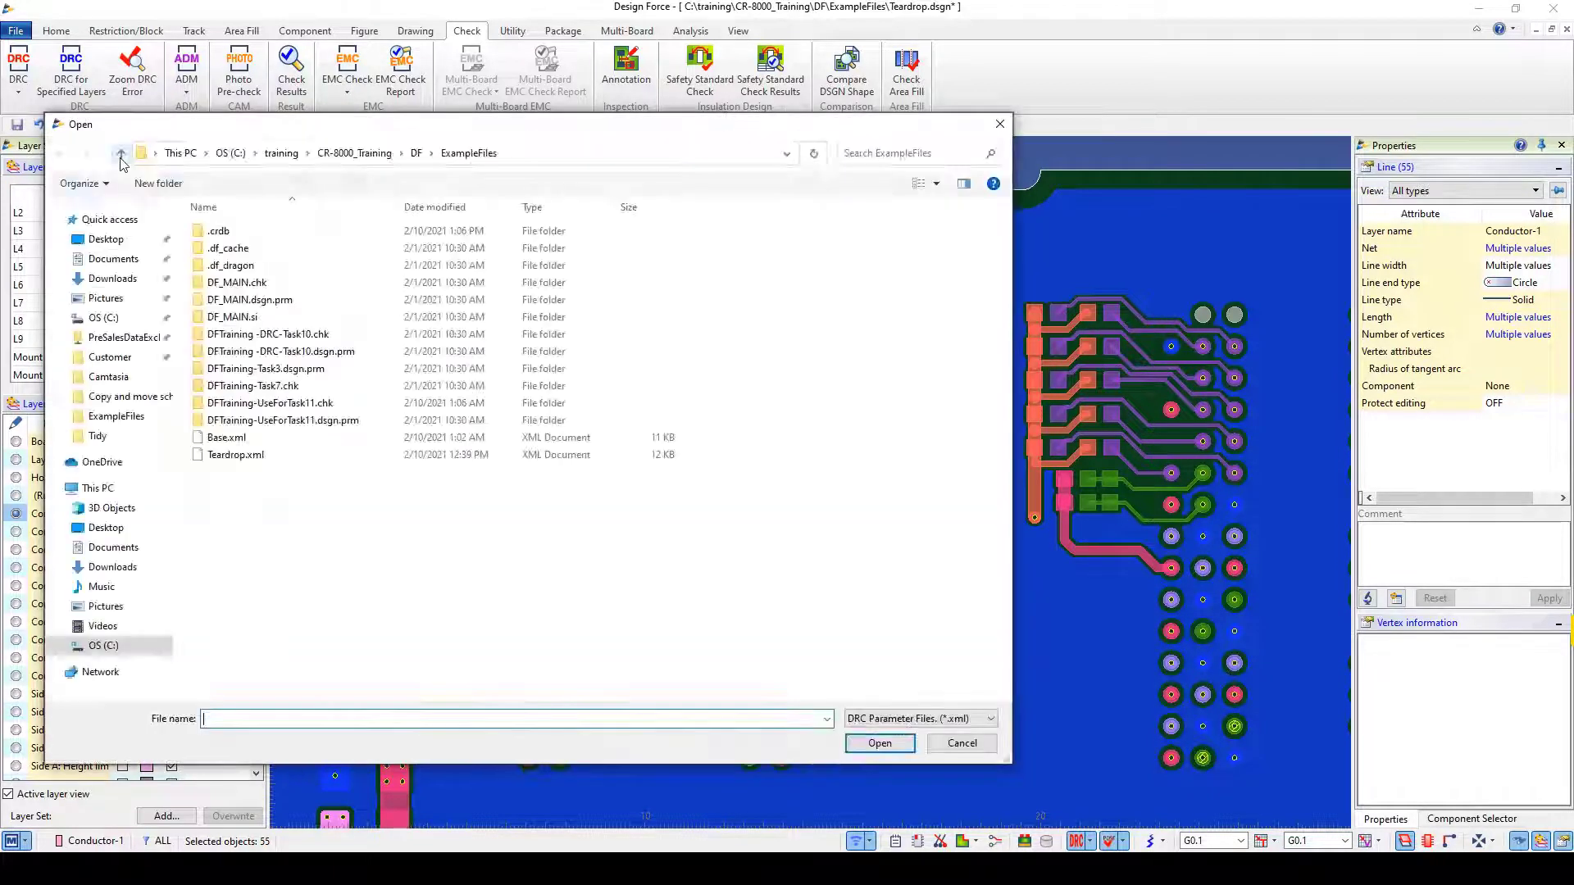
pyautogui.click(228, 461)
pyautogui.doubleClick(231, 461)
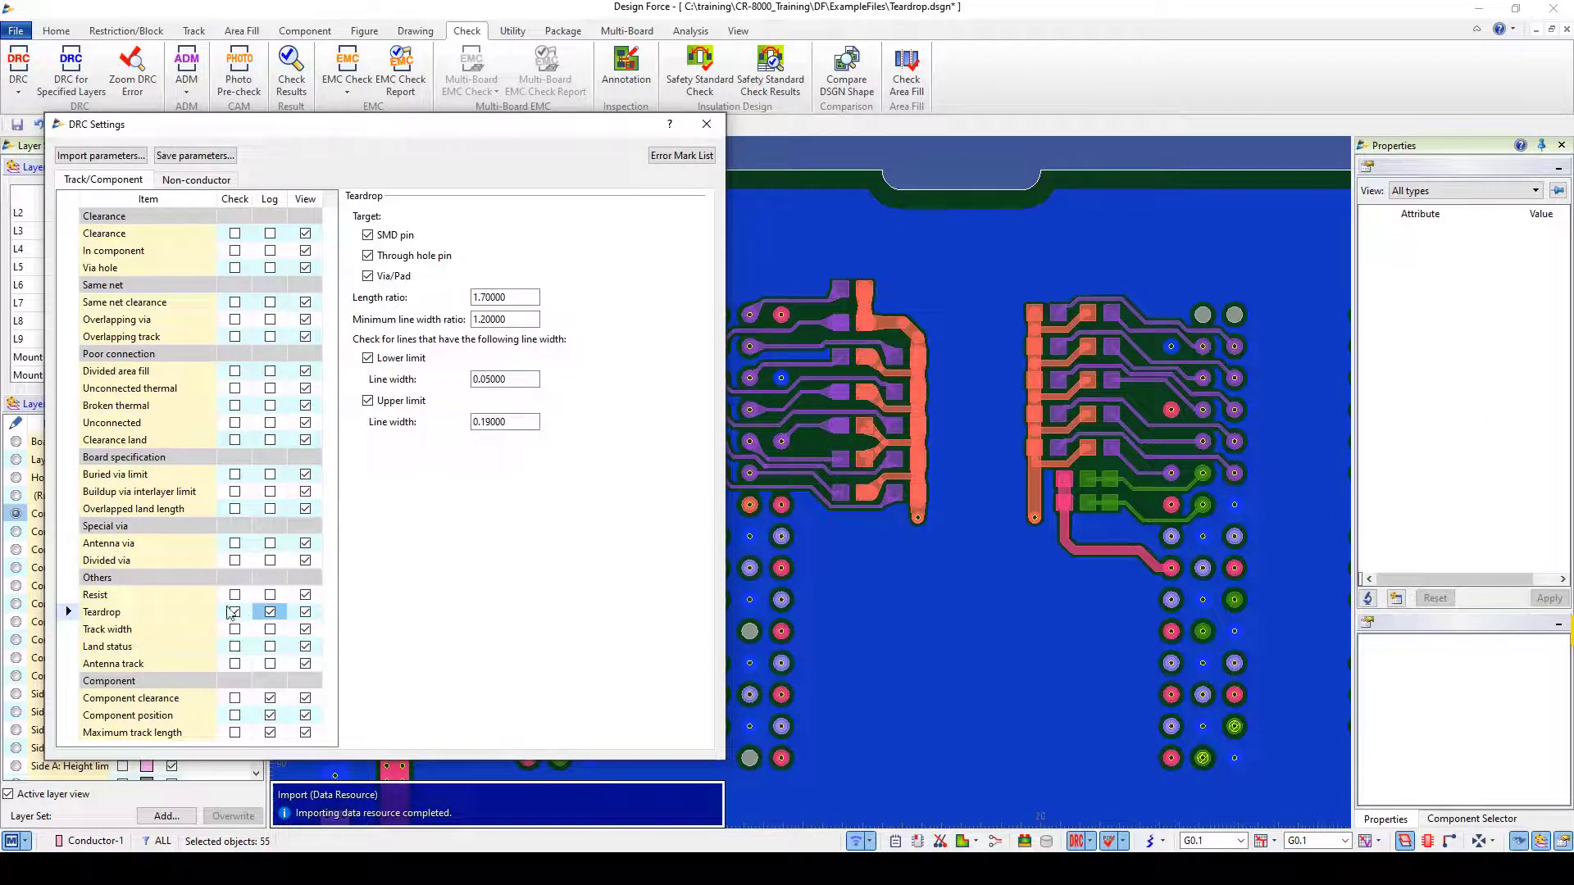
pyautogui.click(119, 616)
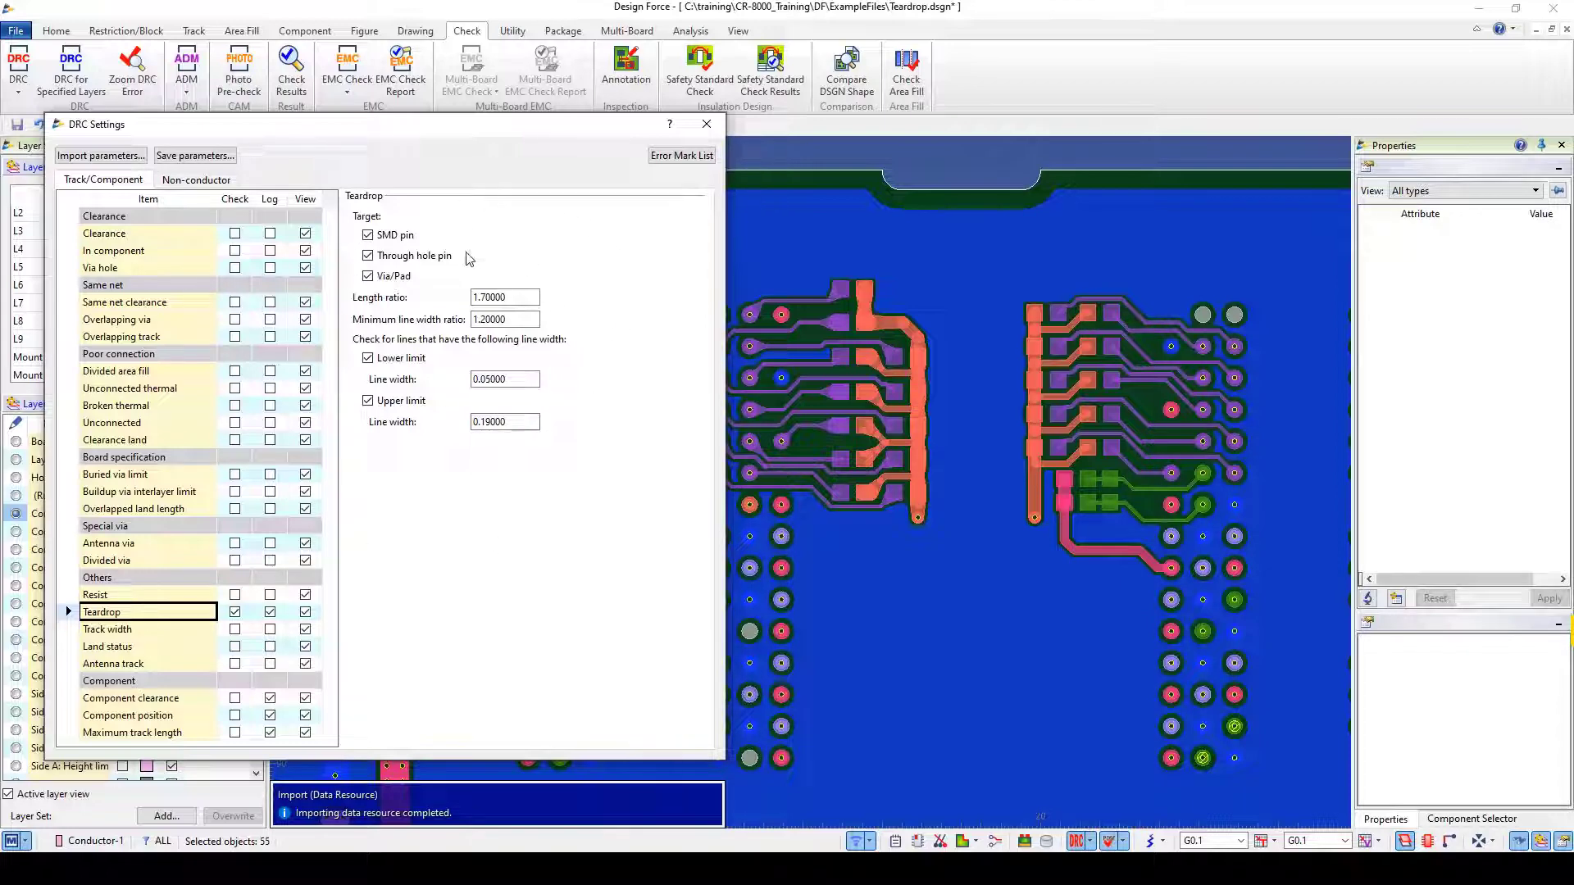
# Step: Close DRC Settings without saving a parameters file, keeping the imported teardrop rules in force
pyautogui.click(194, 156)
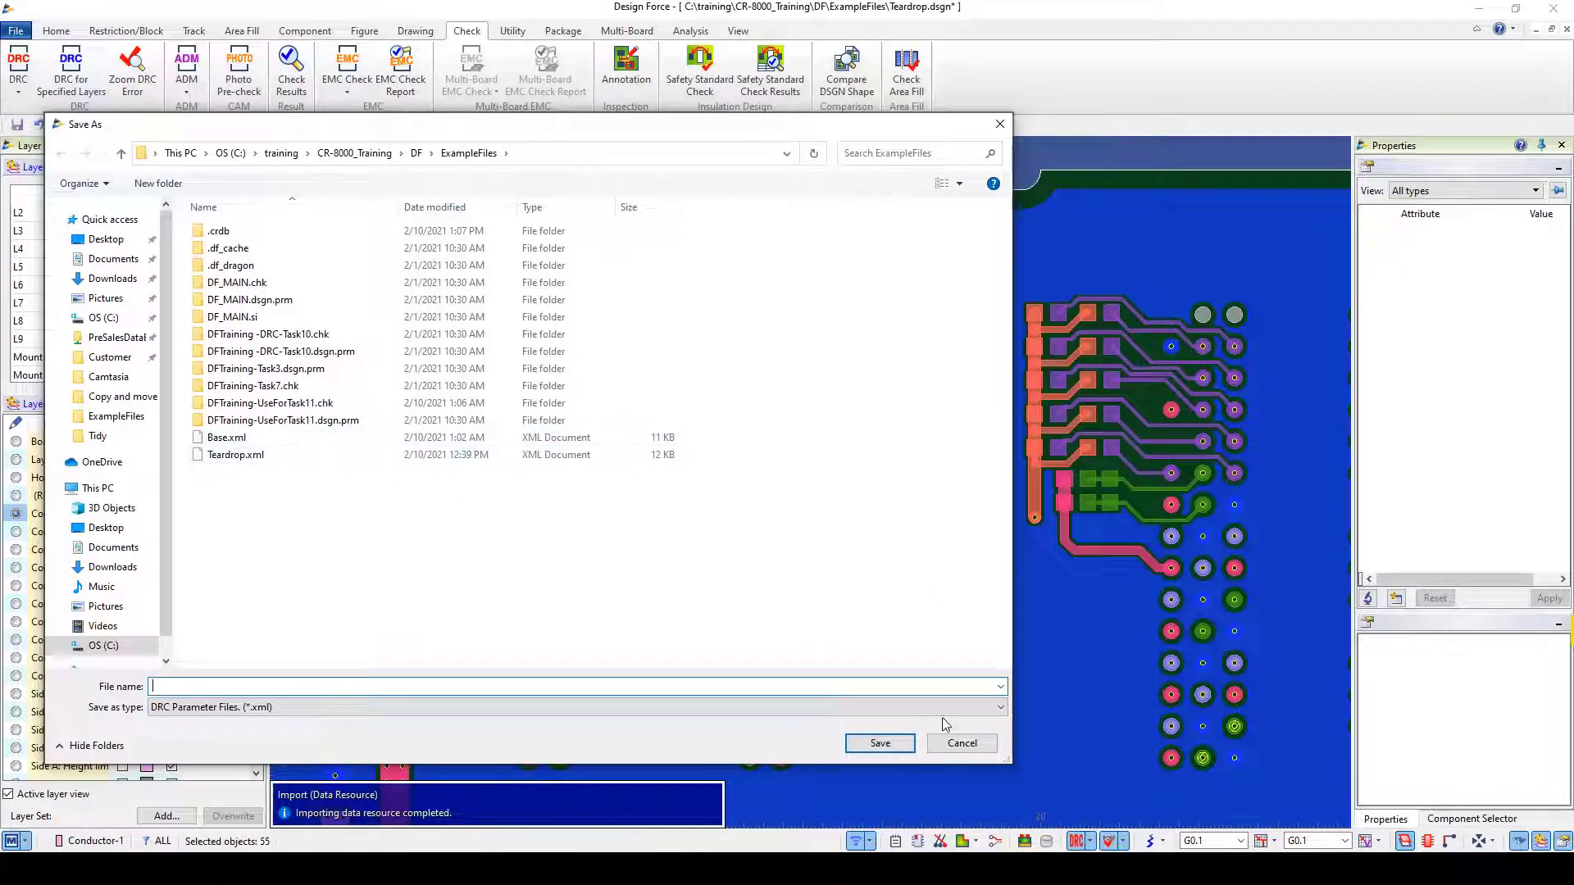
pyautogui.click(959, 744)
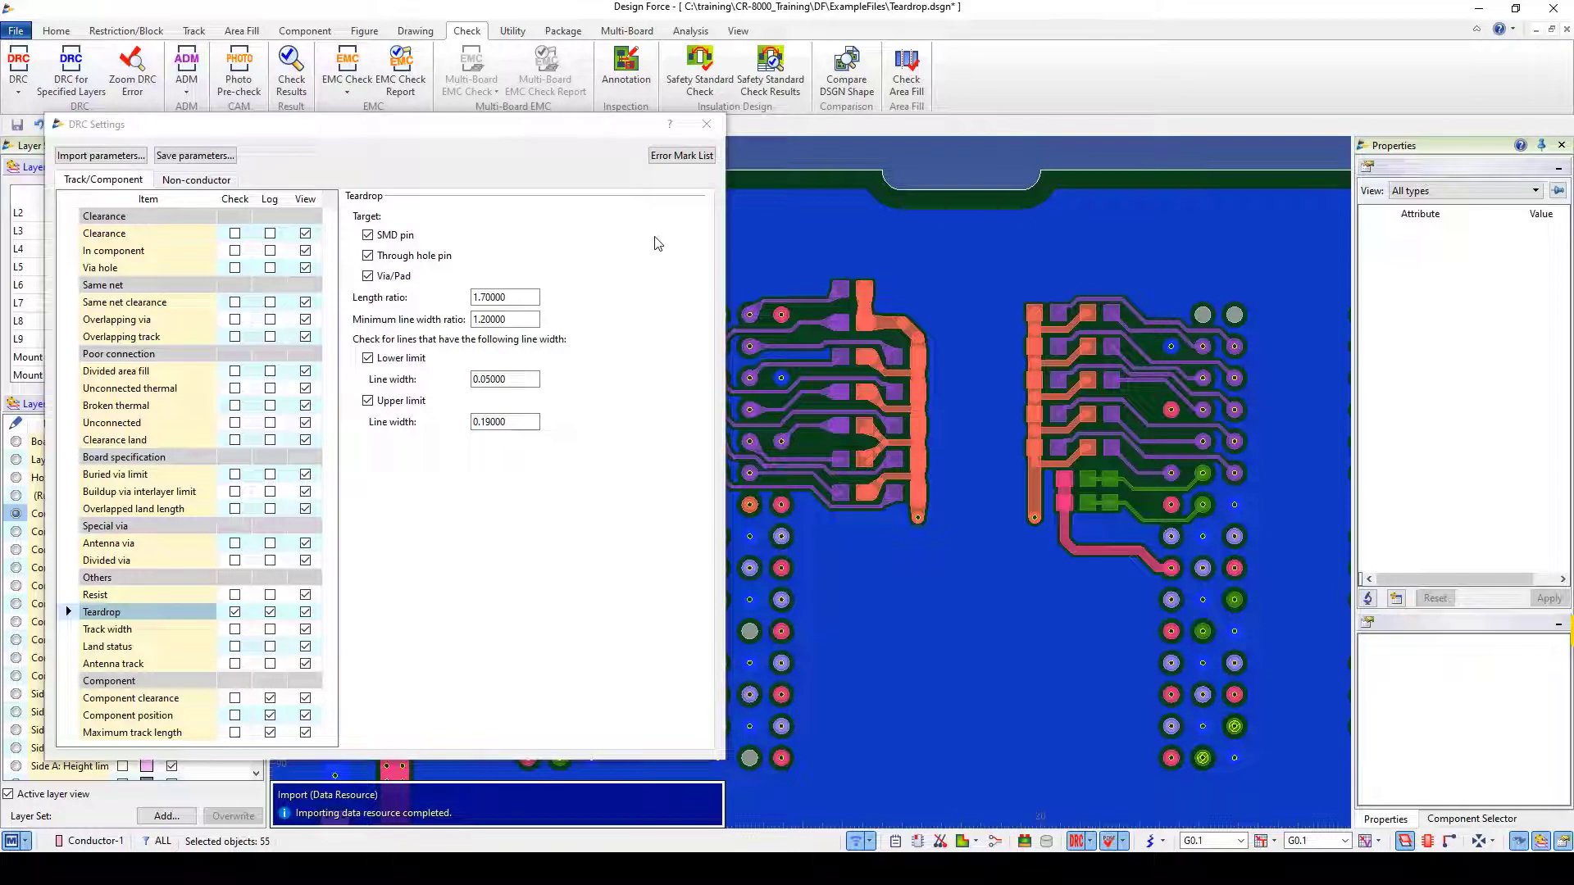
pyautogui.click(707, 125)
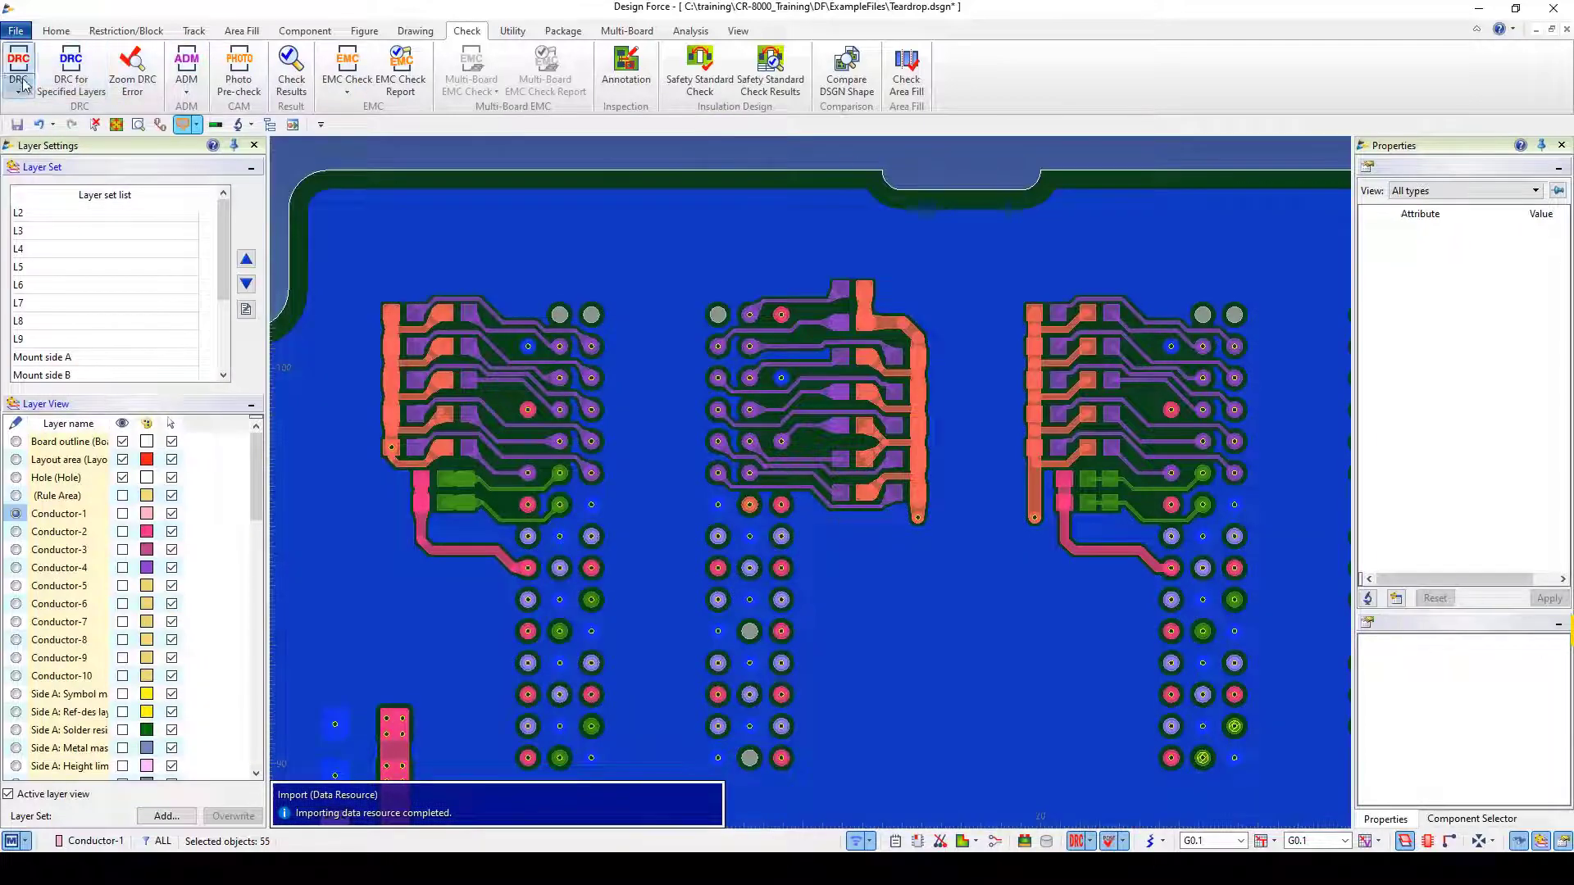
# Step: Run a DRC check over the whole board and list the six Teardrop errors on Conductor-1
pyautogui.click(20, 78)
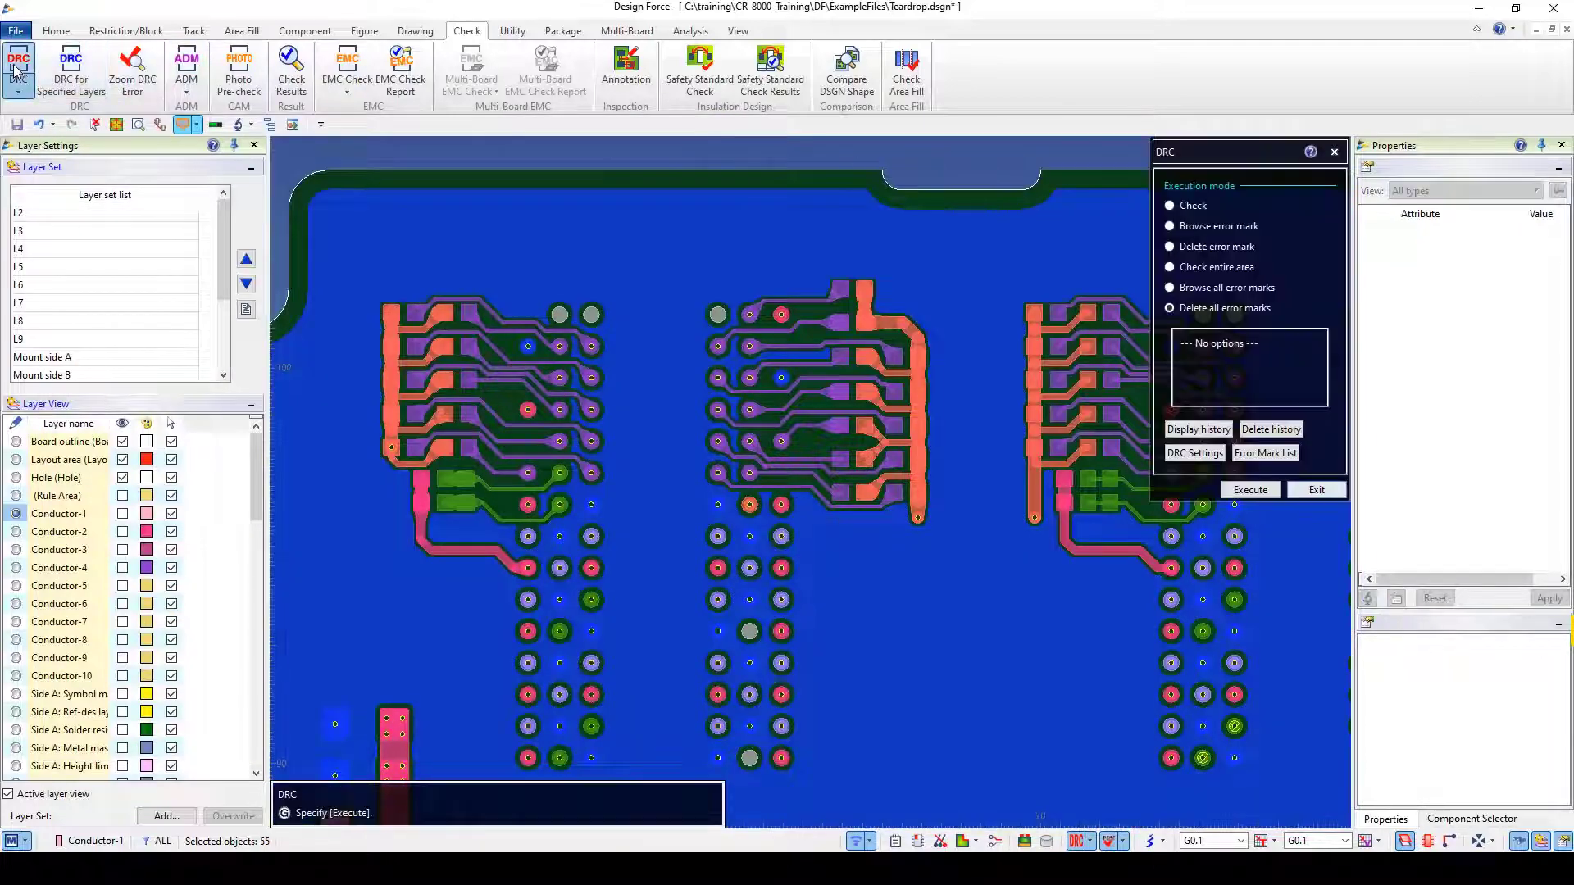
pyautogui.click(1170, 206)
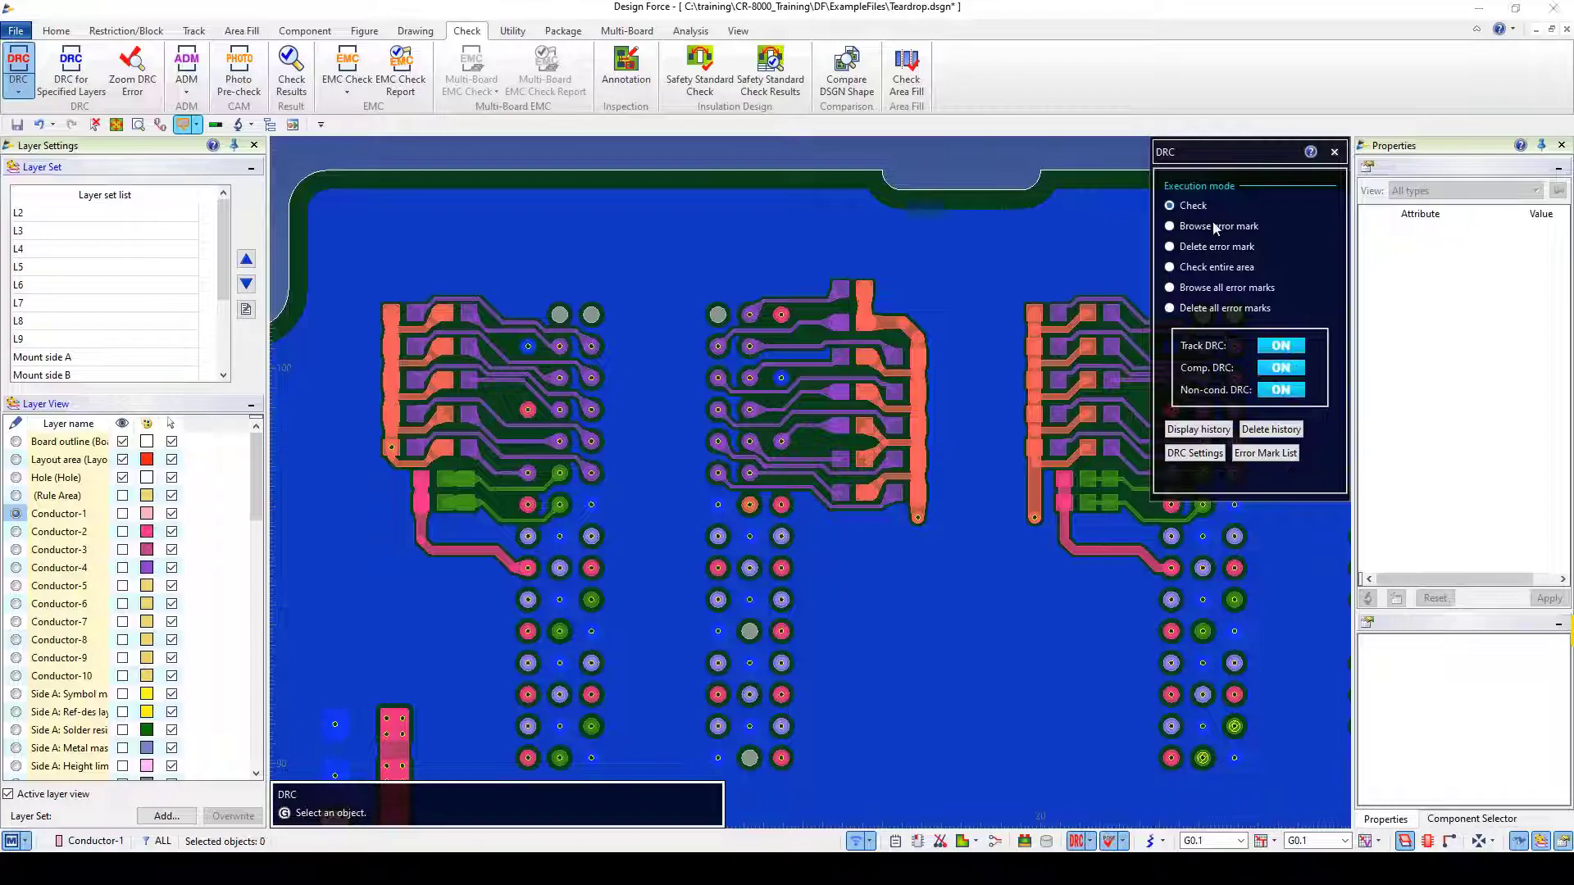
pyautogui.moveTo(332, 251)
pyautogui.mouseDown()
pyautogui.moveTo(754, 626)
pyautogui.moveTo(975, 585)
pyautogui.mouseUp()
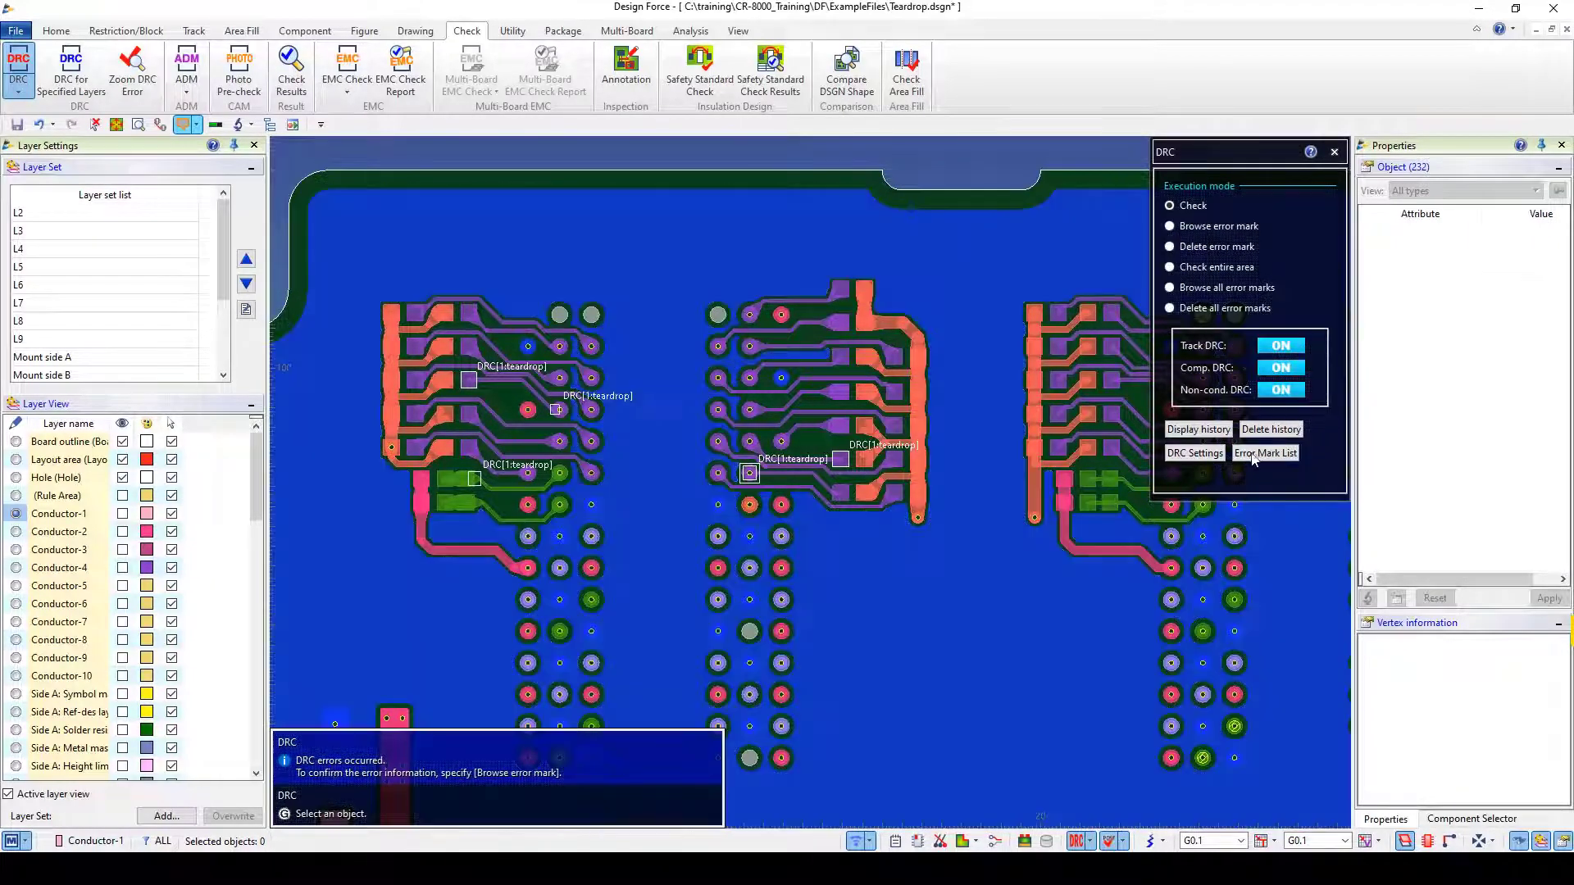
pyautogui.click(1265, 454)
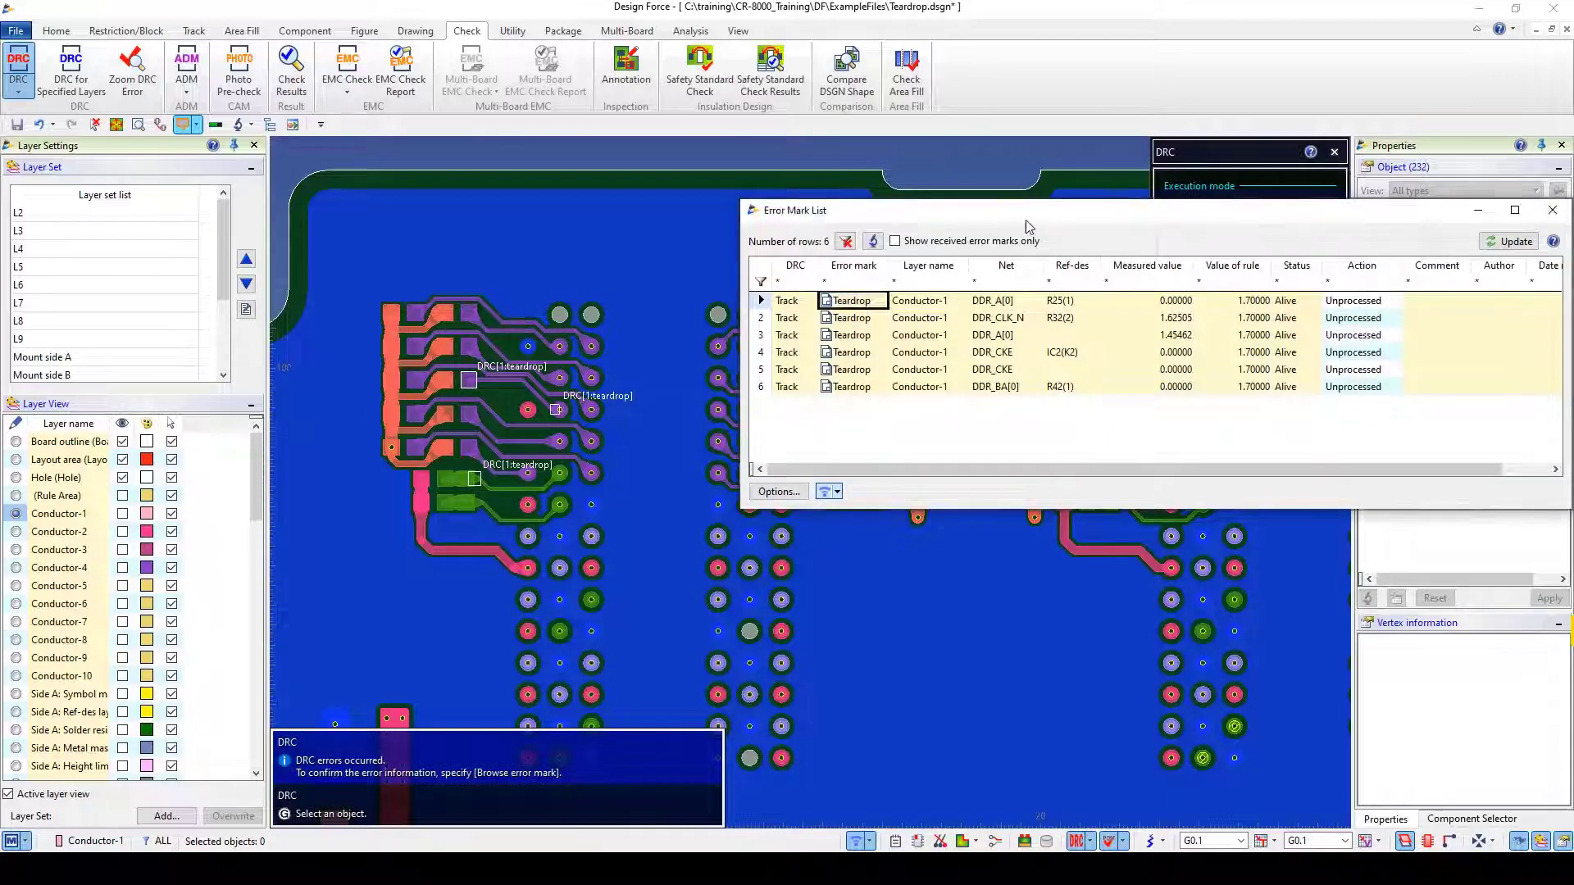
# Step: Zoom to the first two teardrop errors: missing at R25 and undersized at R32
pyautogui.moveTo(906, 218); pyautogui.dragTo(1271, 208)
pyautogui.click(1156, 297)
pyautogui.doubleClick(1157, 298)
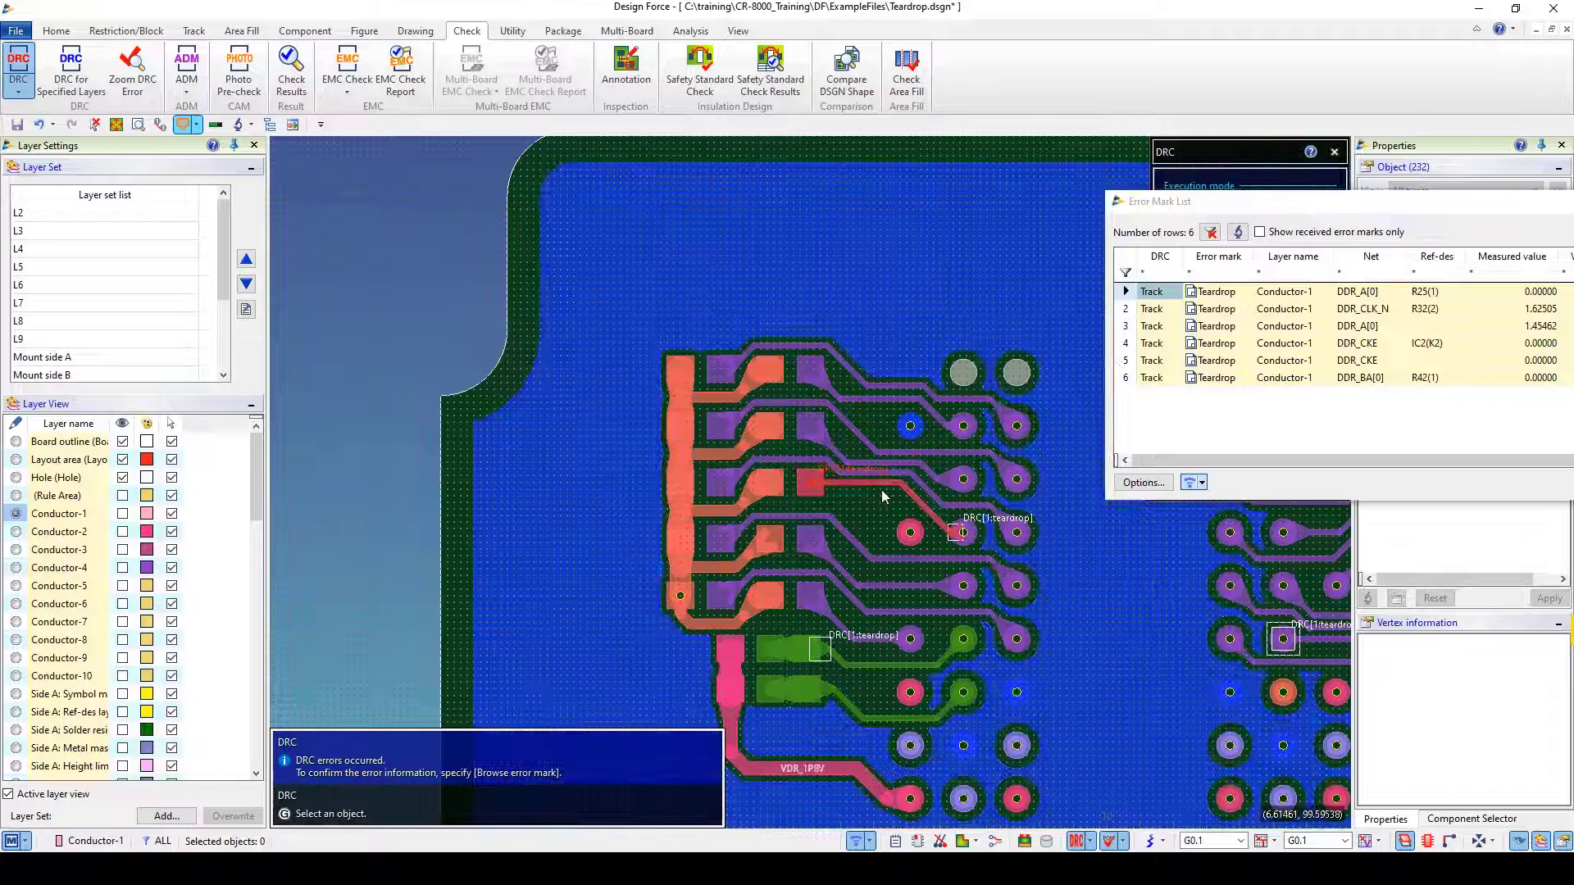
pyautogui.moveTo(824, 487)
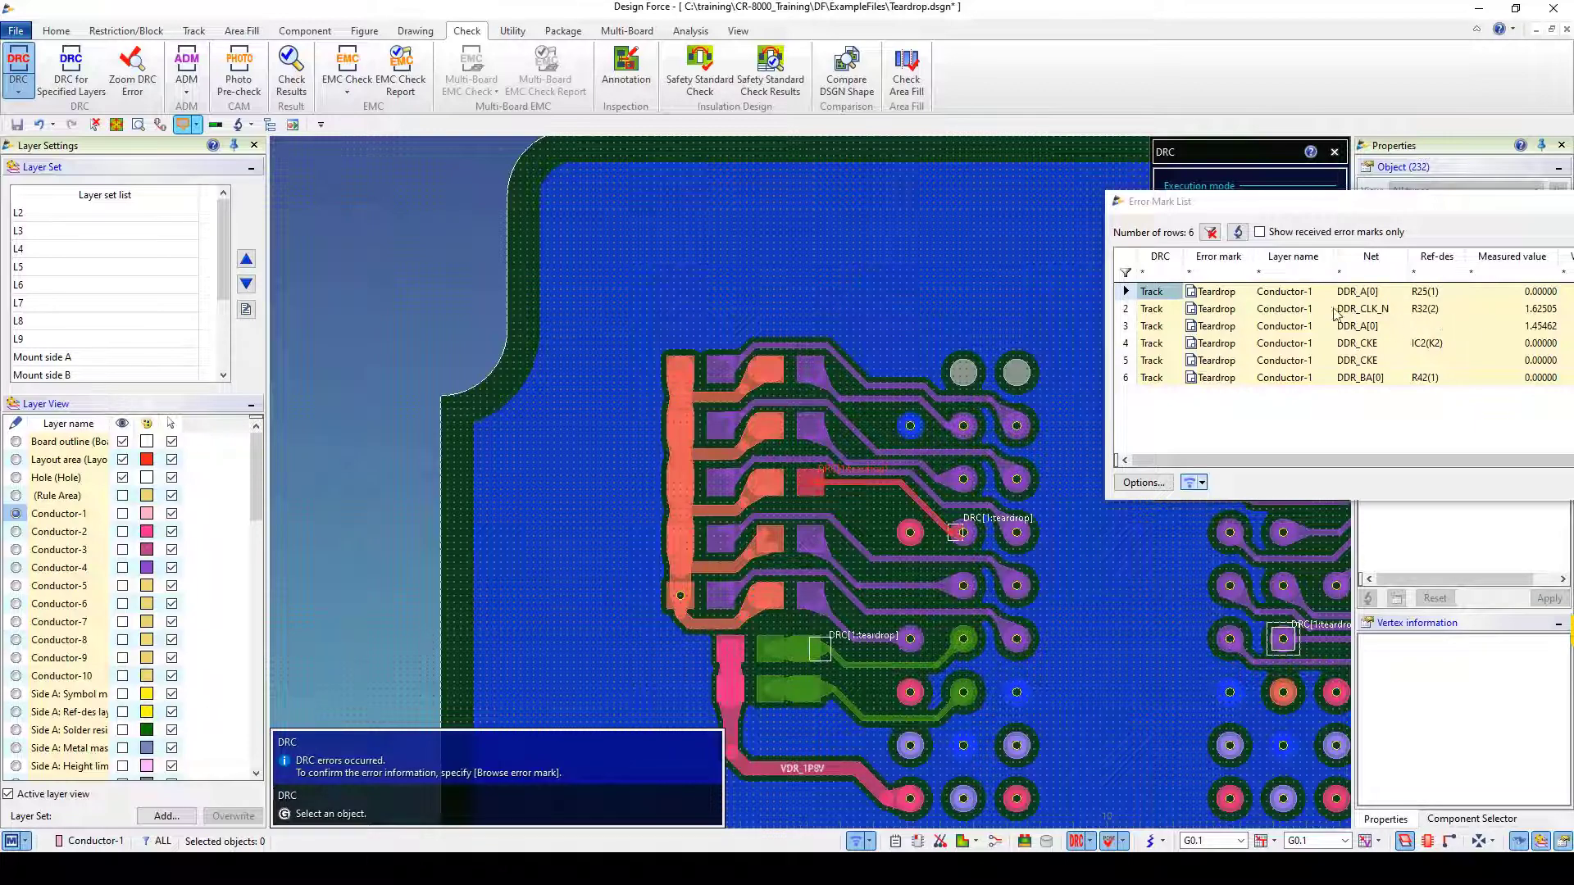
pyautogui.click(1159, 309)
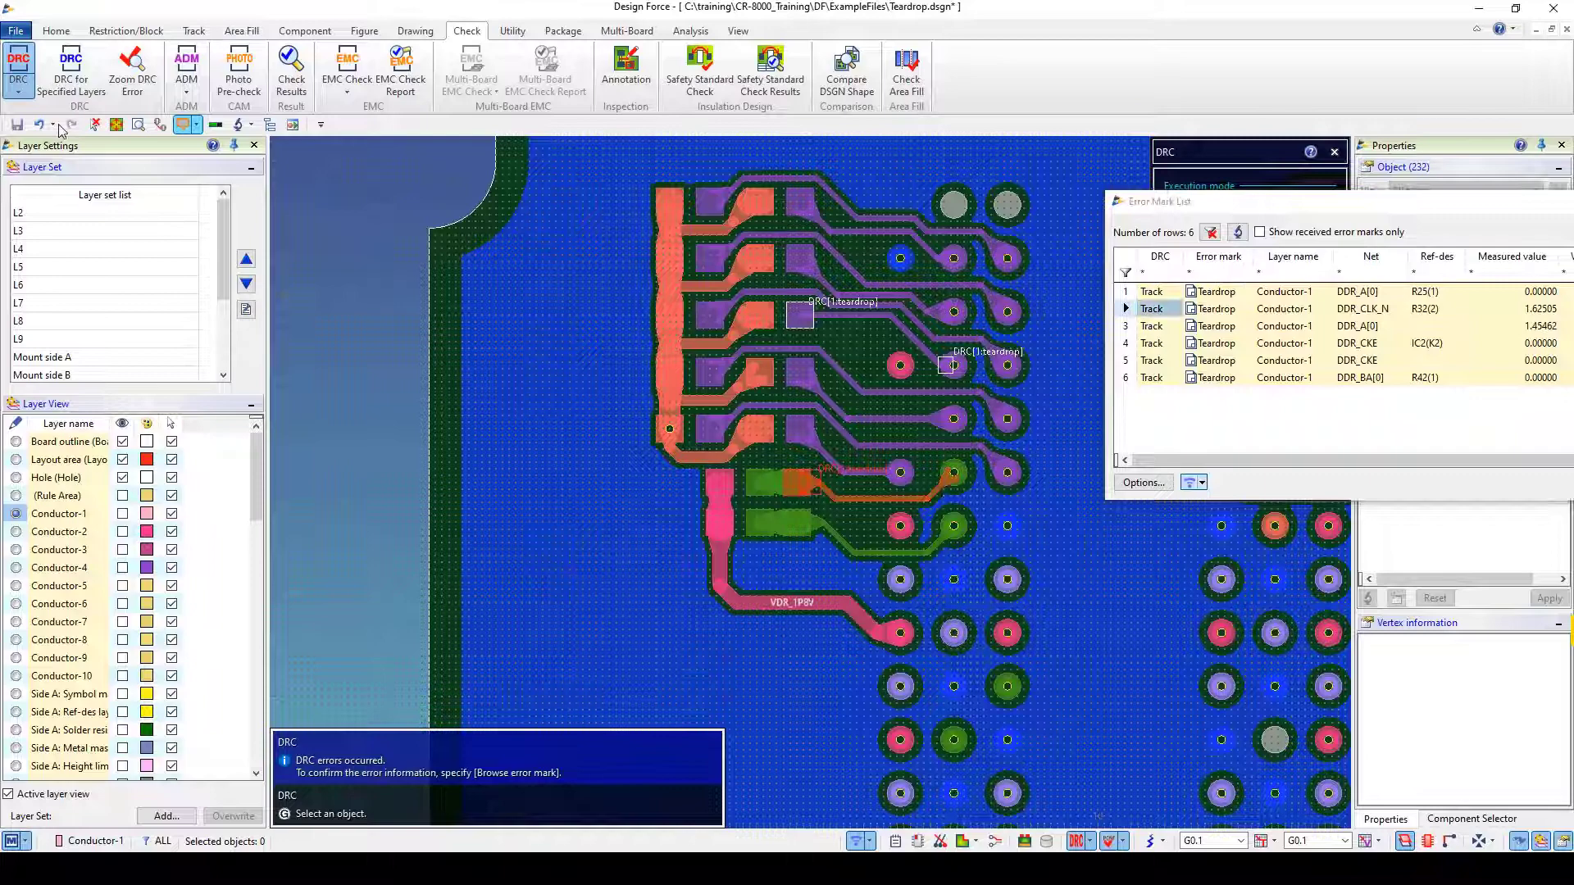
# Step: Review the teardrop length ratio rule in DRC Settings, then move the error list aside
pyautogui.click(18, 92)
pyautogui.click(37, 112)
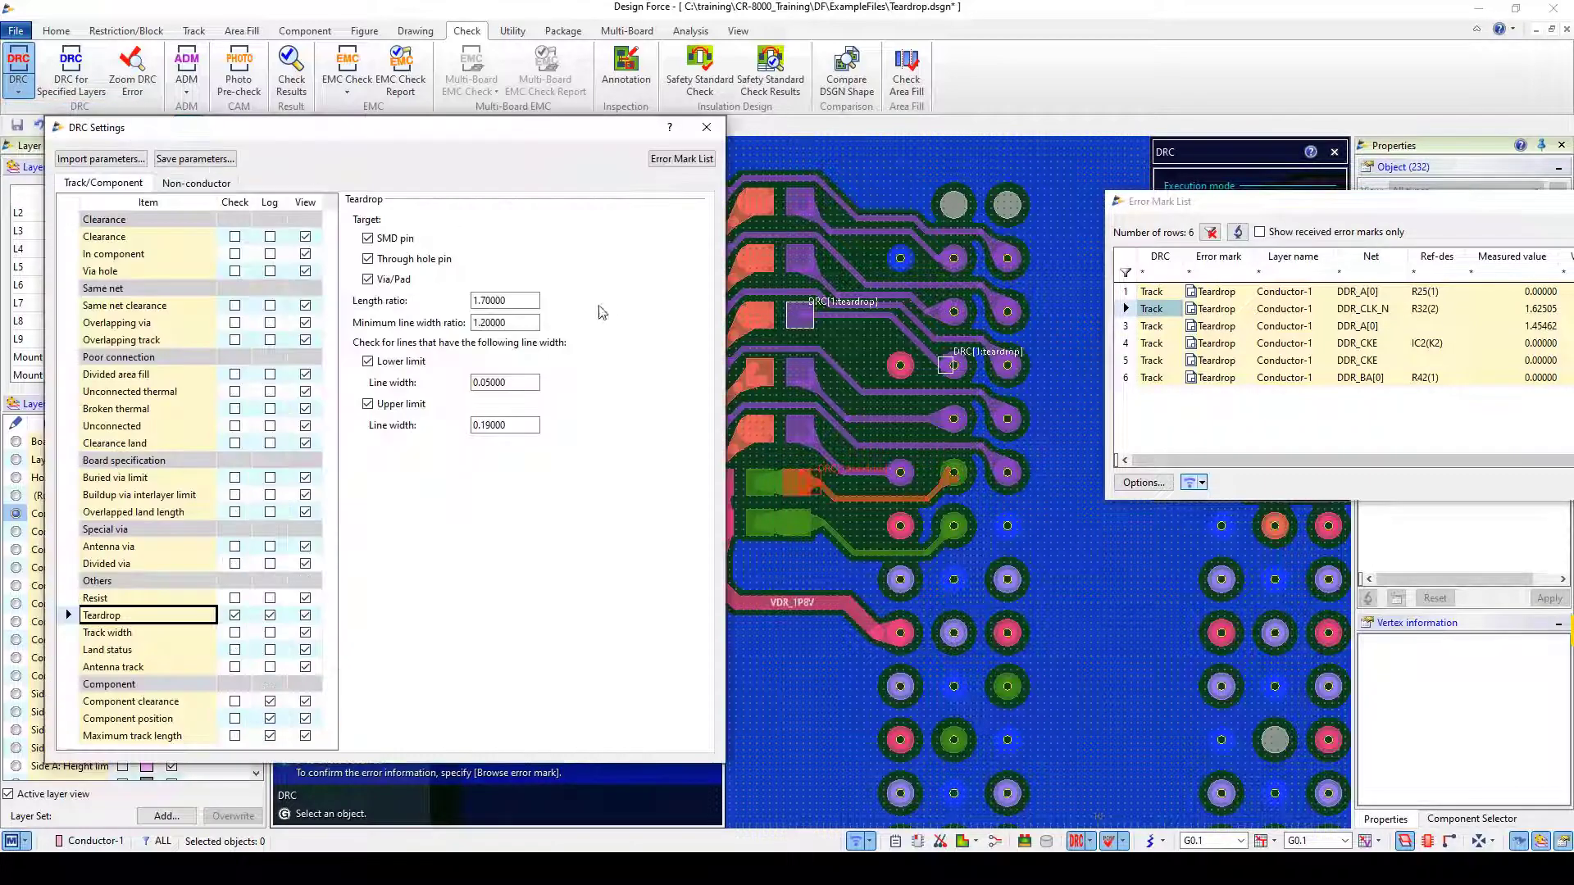
pyautogui.click(506, 305)
pyautogui.click(707, 128)
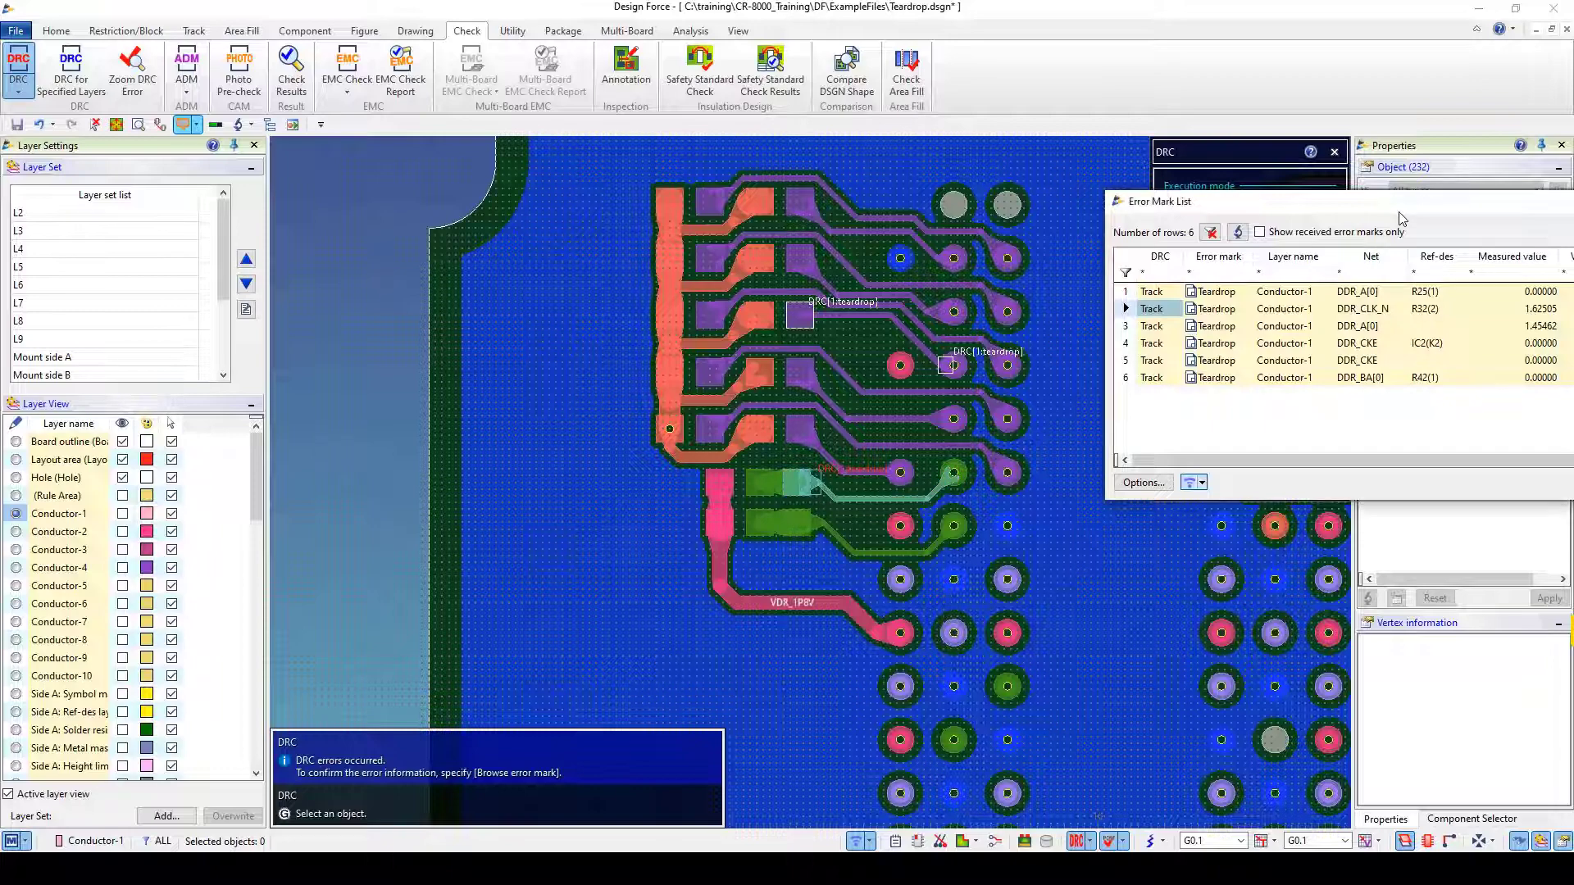
pyautogui.moveTo(1401, 219); pyautogui.dragTo(901, 226)
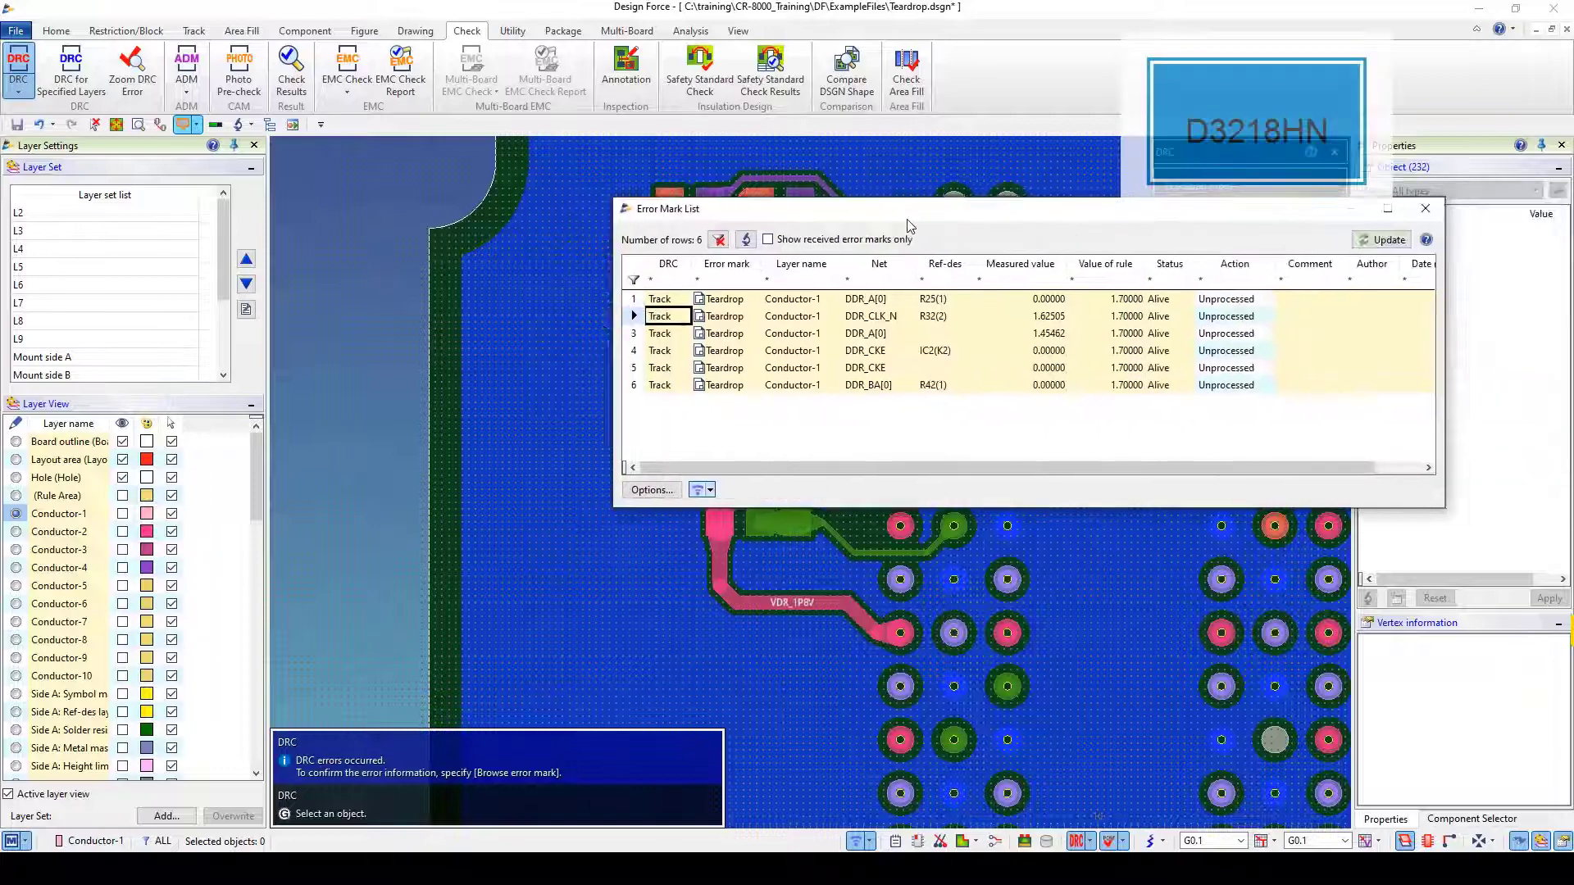
# Step: Close the error list, end the DRC command and bring the DDR_A[0] tracks into view
pyautogui.click(1434, 216)
pyautogui.scroll(5, 864, 336)
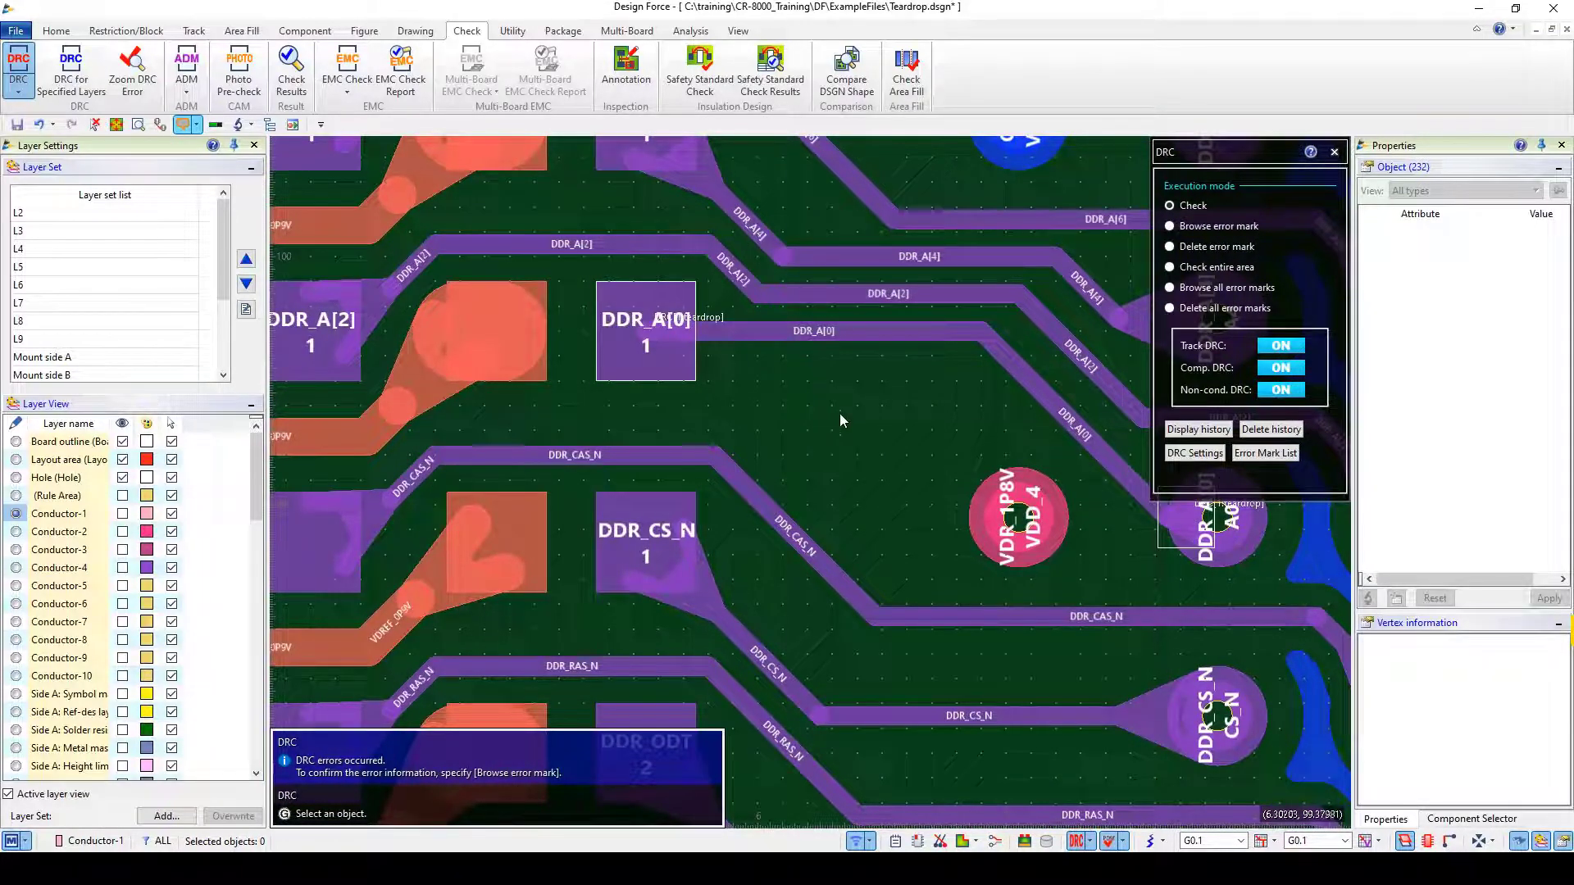
pyautogui.moveTo(898, 409); pyautogui.dragTo(874, 516, button='middle')
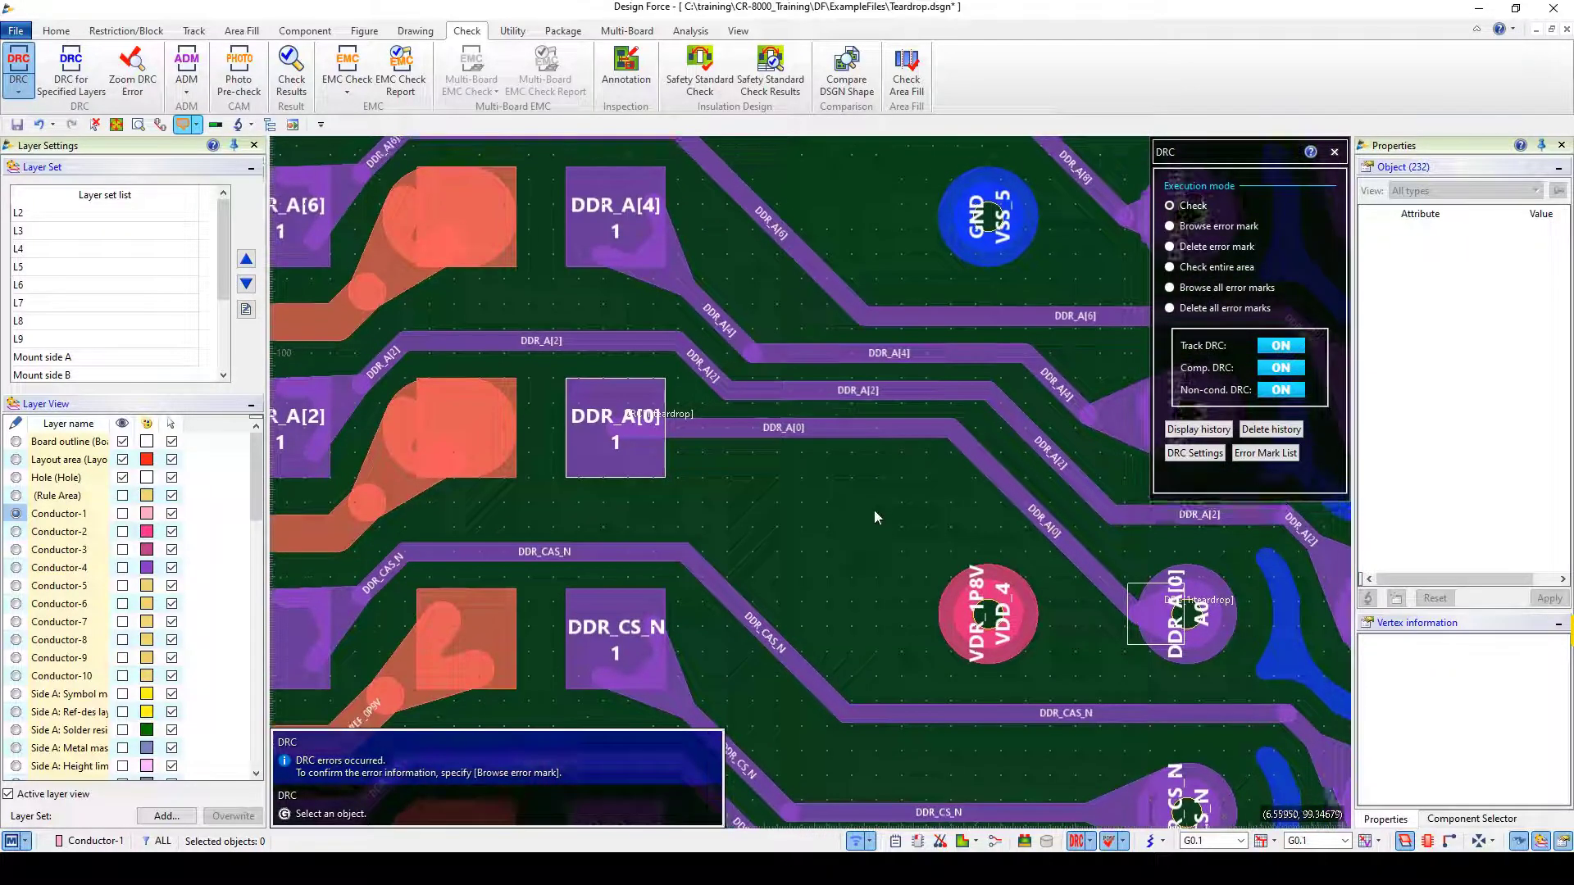
pyautogui.press('Escape')
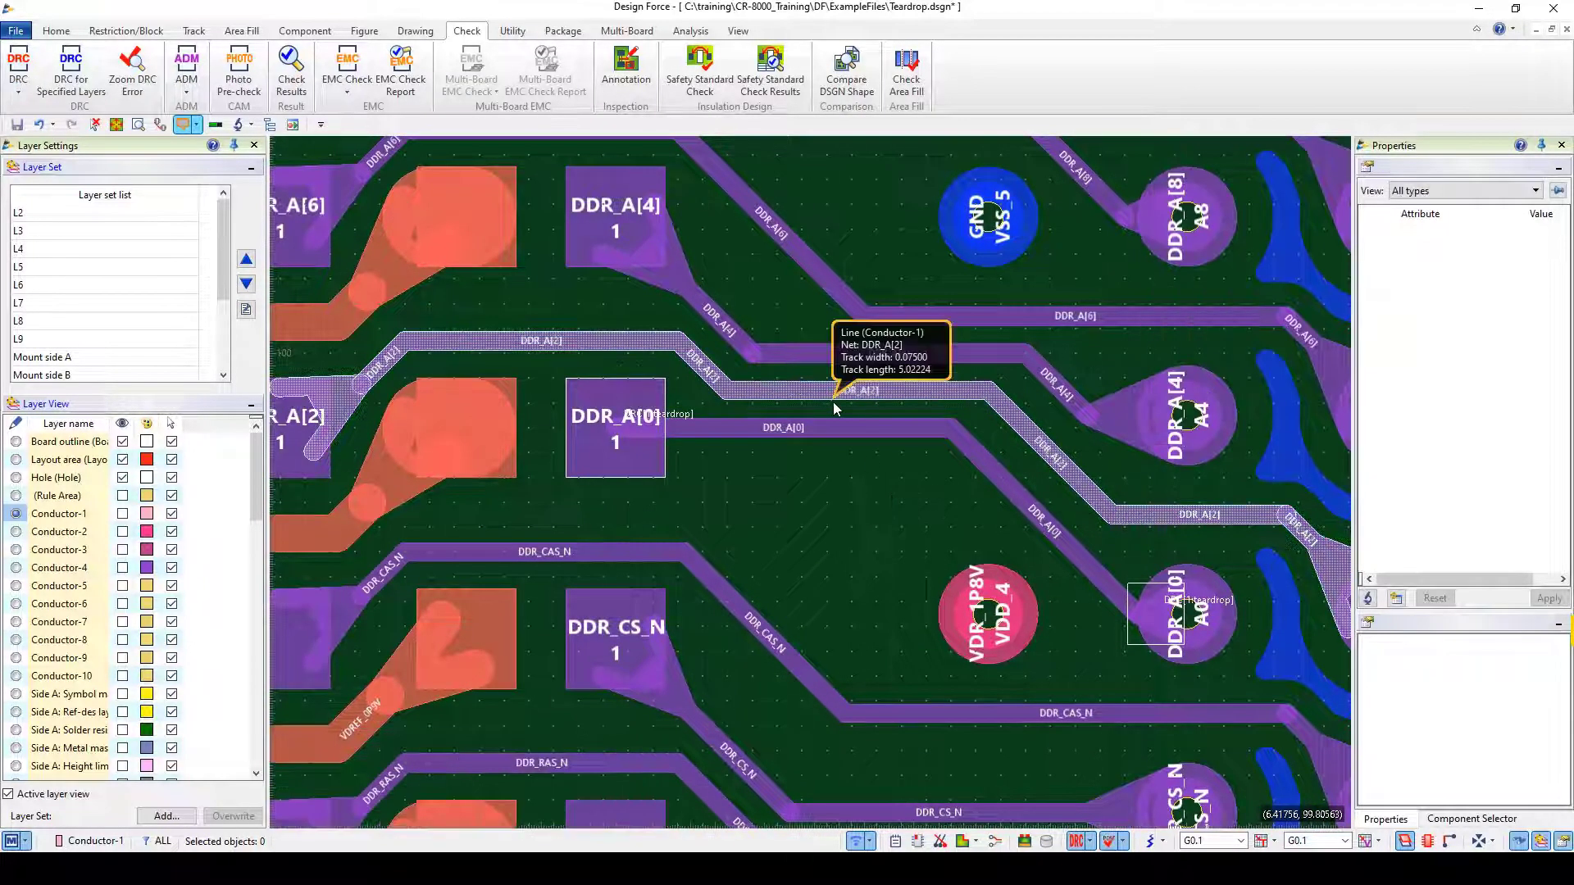
# Step: Move the DDR_A[2] and DDR_A[4] track segments onto new routes beside the DDR_A[0] pad
pyautogui.click(838, 401)
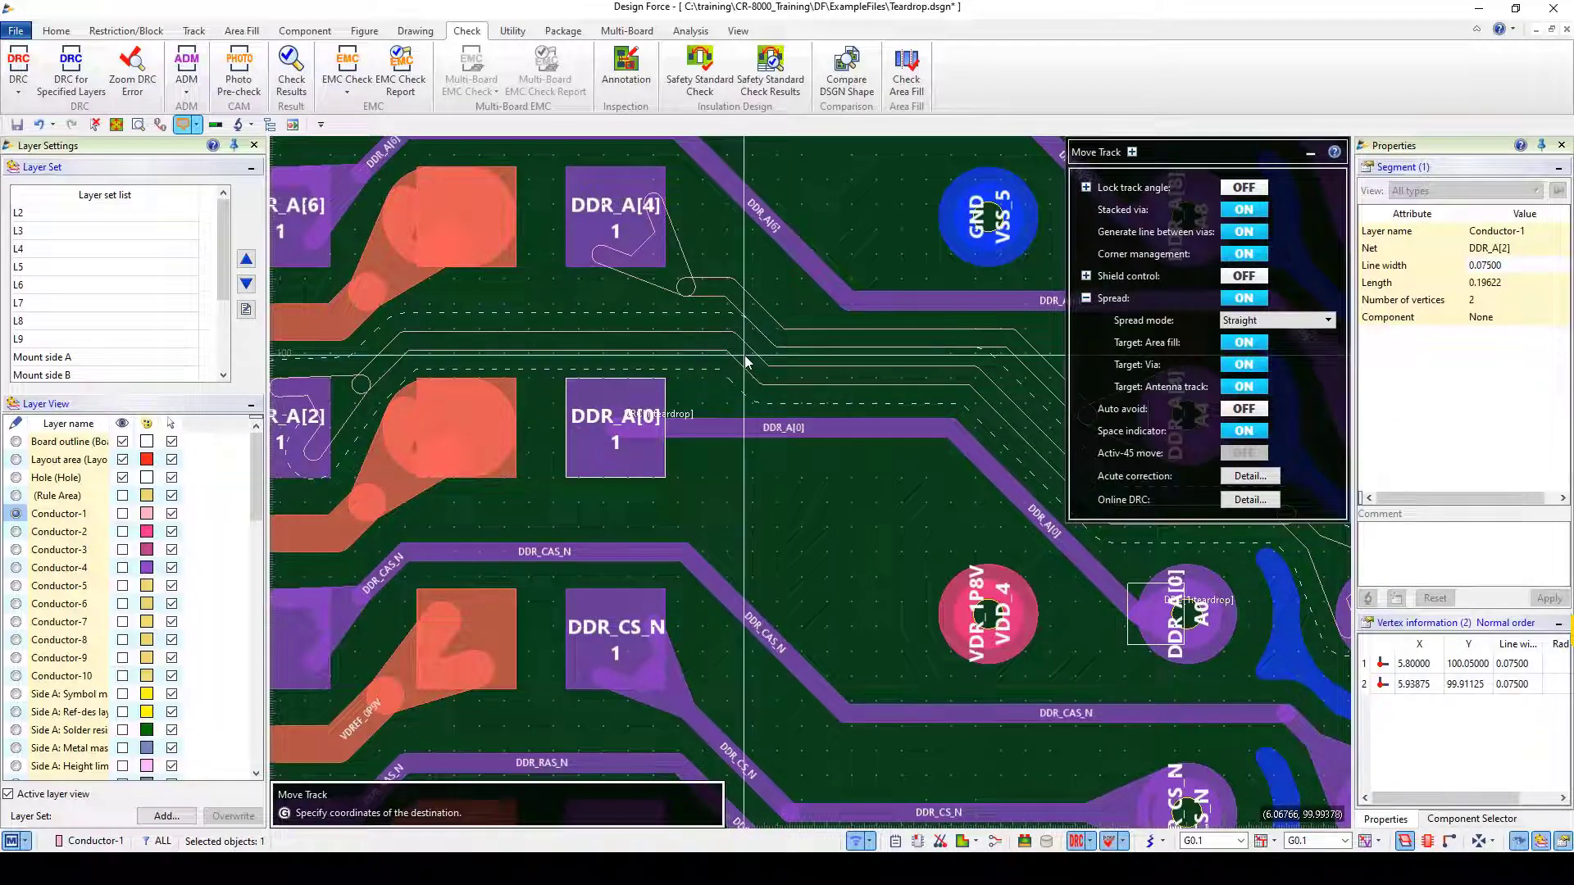
pyautogui.click(740, 362)
pyautogui.click(722, 301)
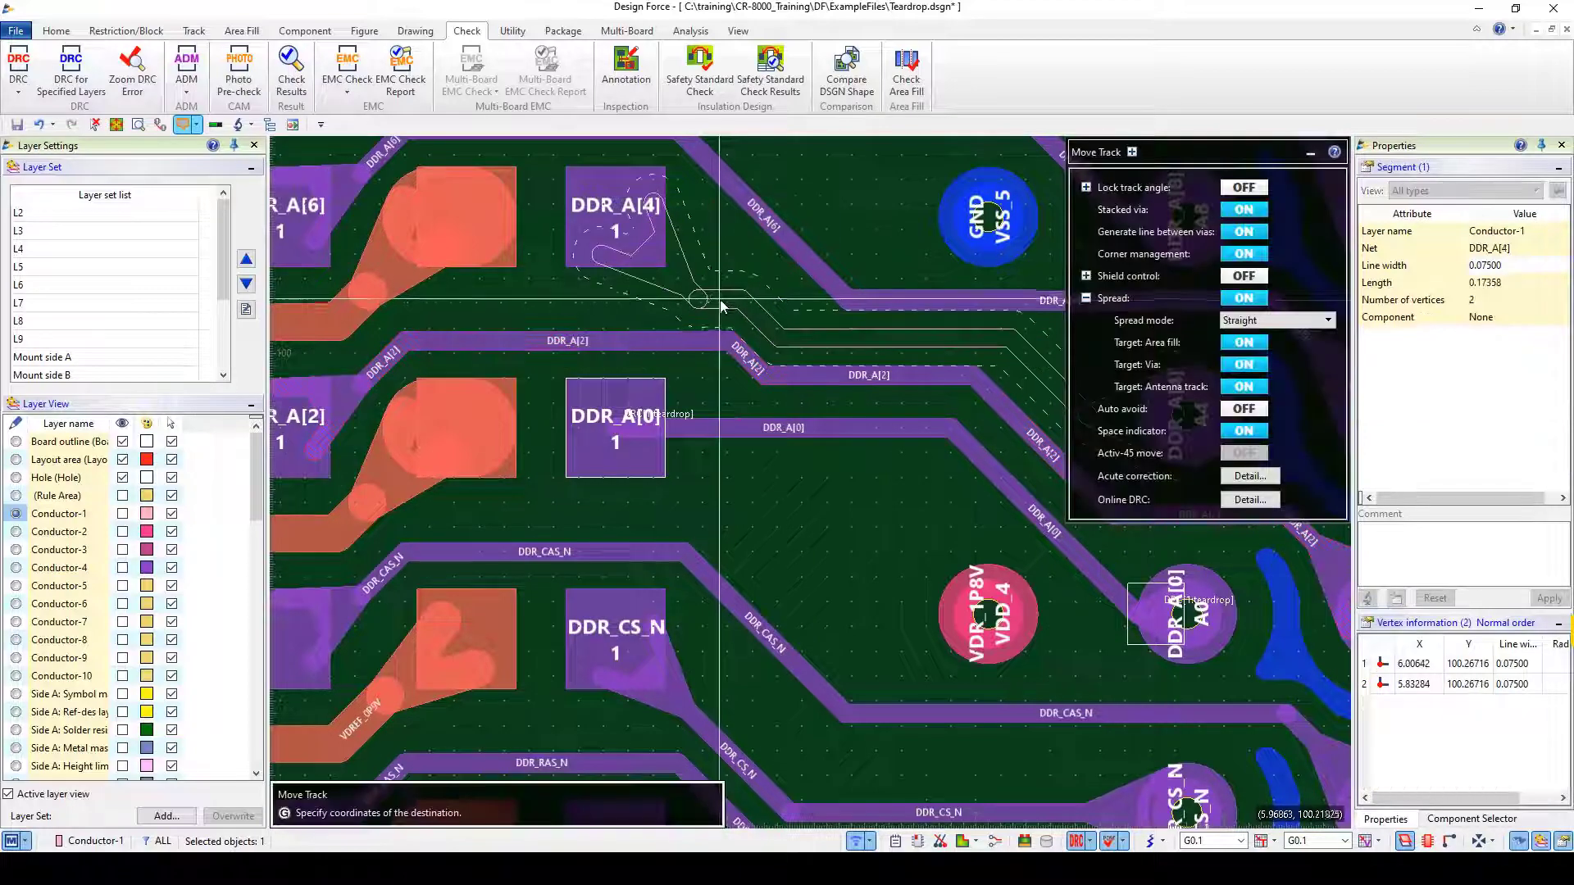
pyautogui.click(724, 310)
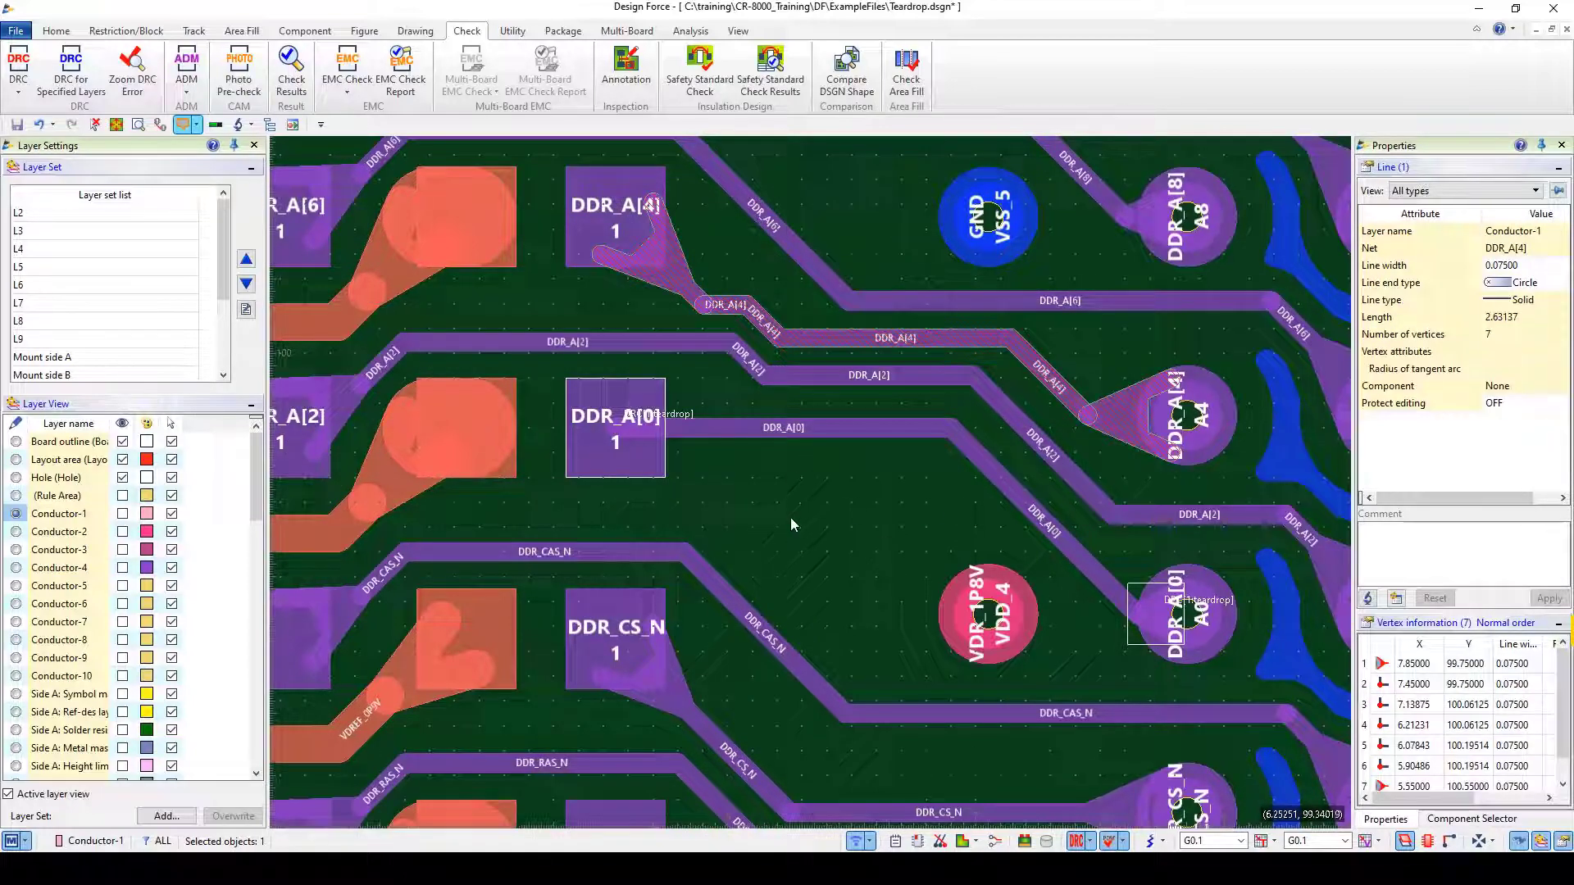
# Step: Launch the Track Reinforce teardrop tool and zoom into the DDR_A[0] connection at pad A0
pyautogui.click(202, 33)
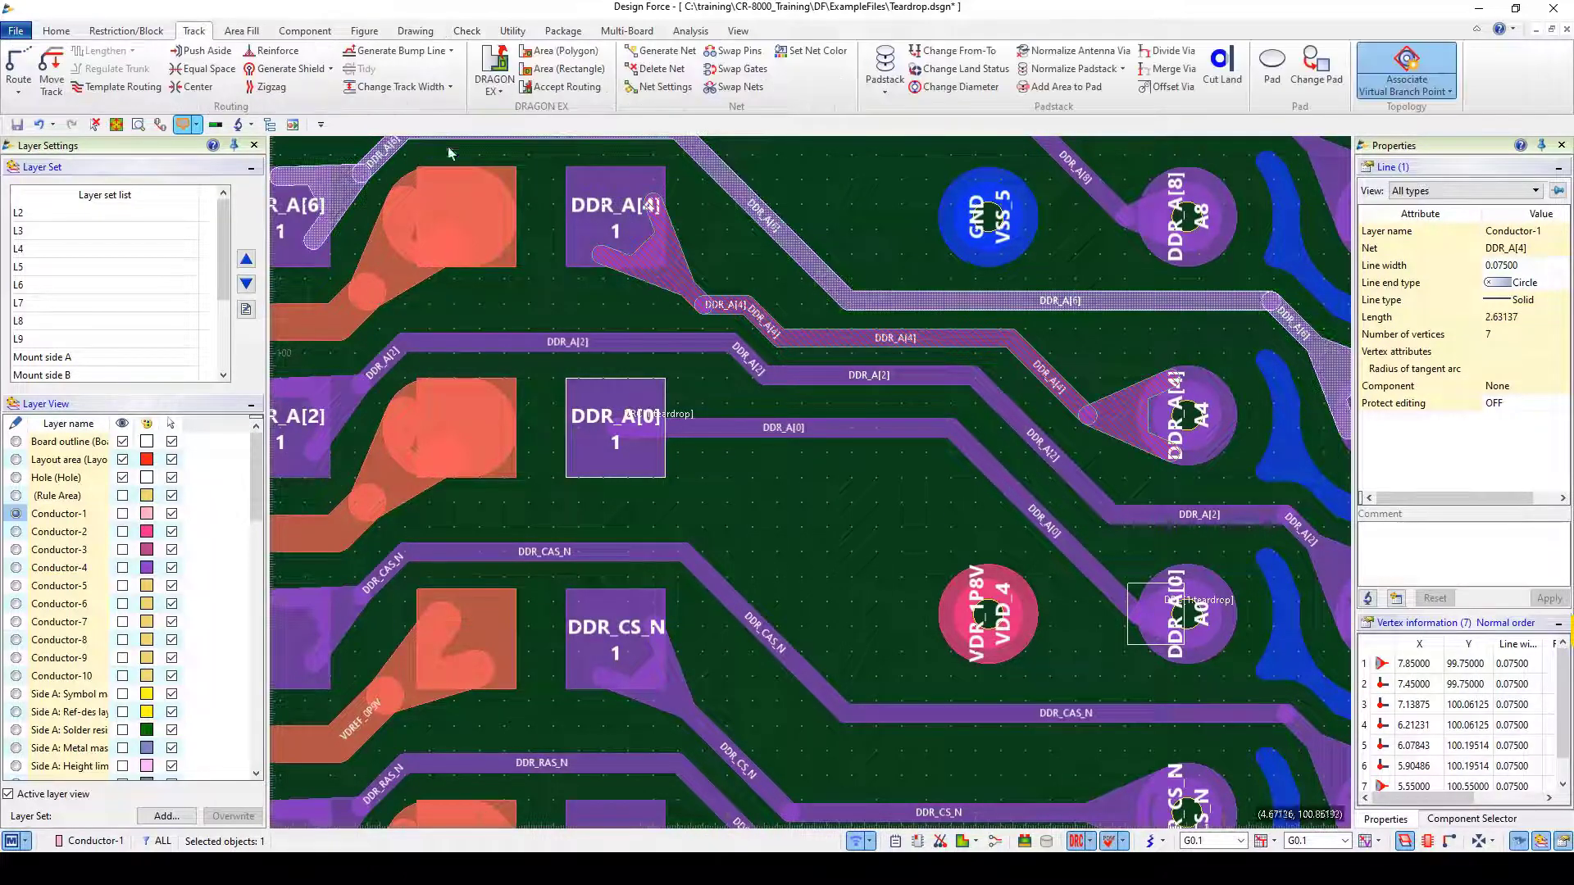
pyautogui.click(275, 51)
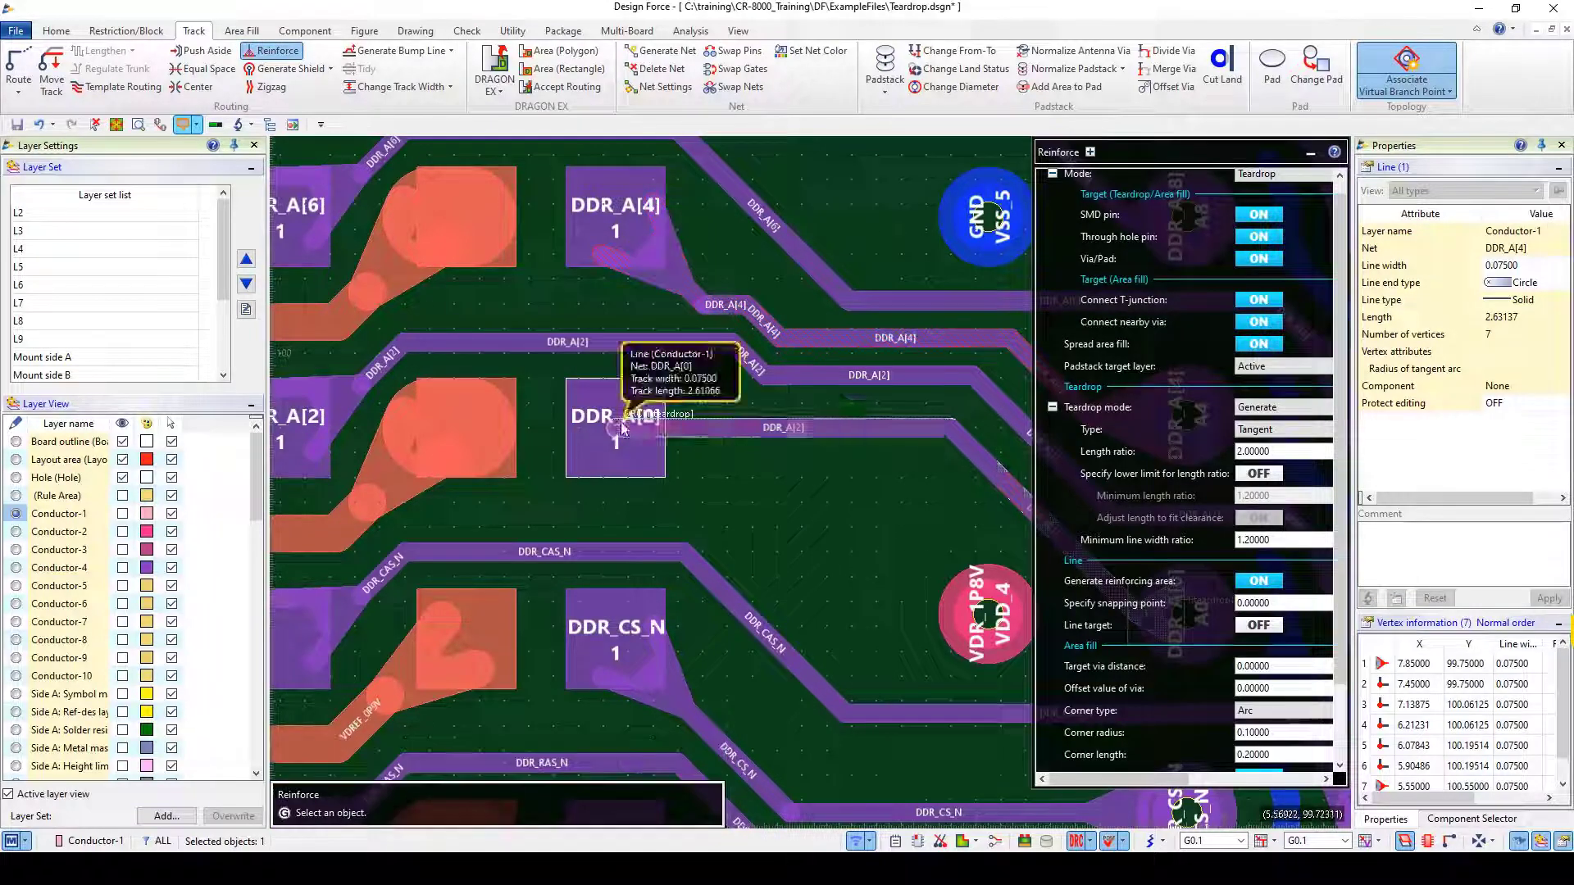
pyautogui.scroll(-1, 809, 520)
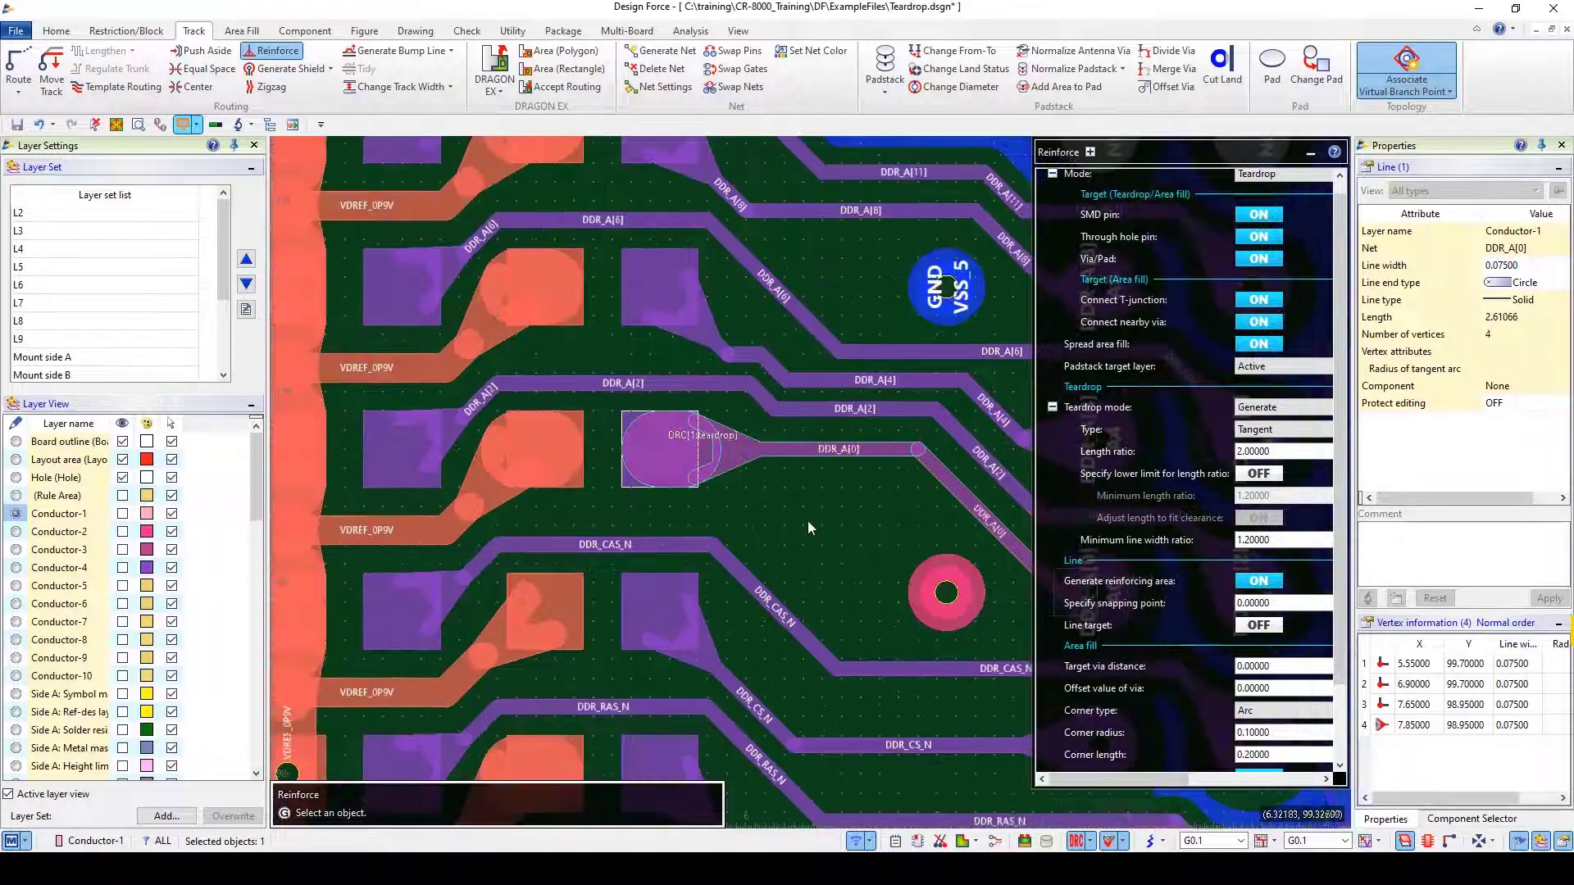
pyautogui.moveTo(809, 520); pyautogui.dragTo(500, 382, button='middle')
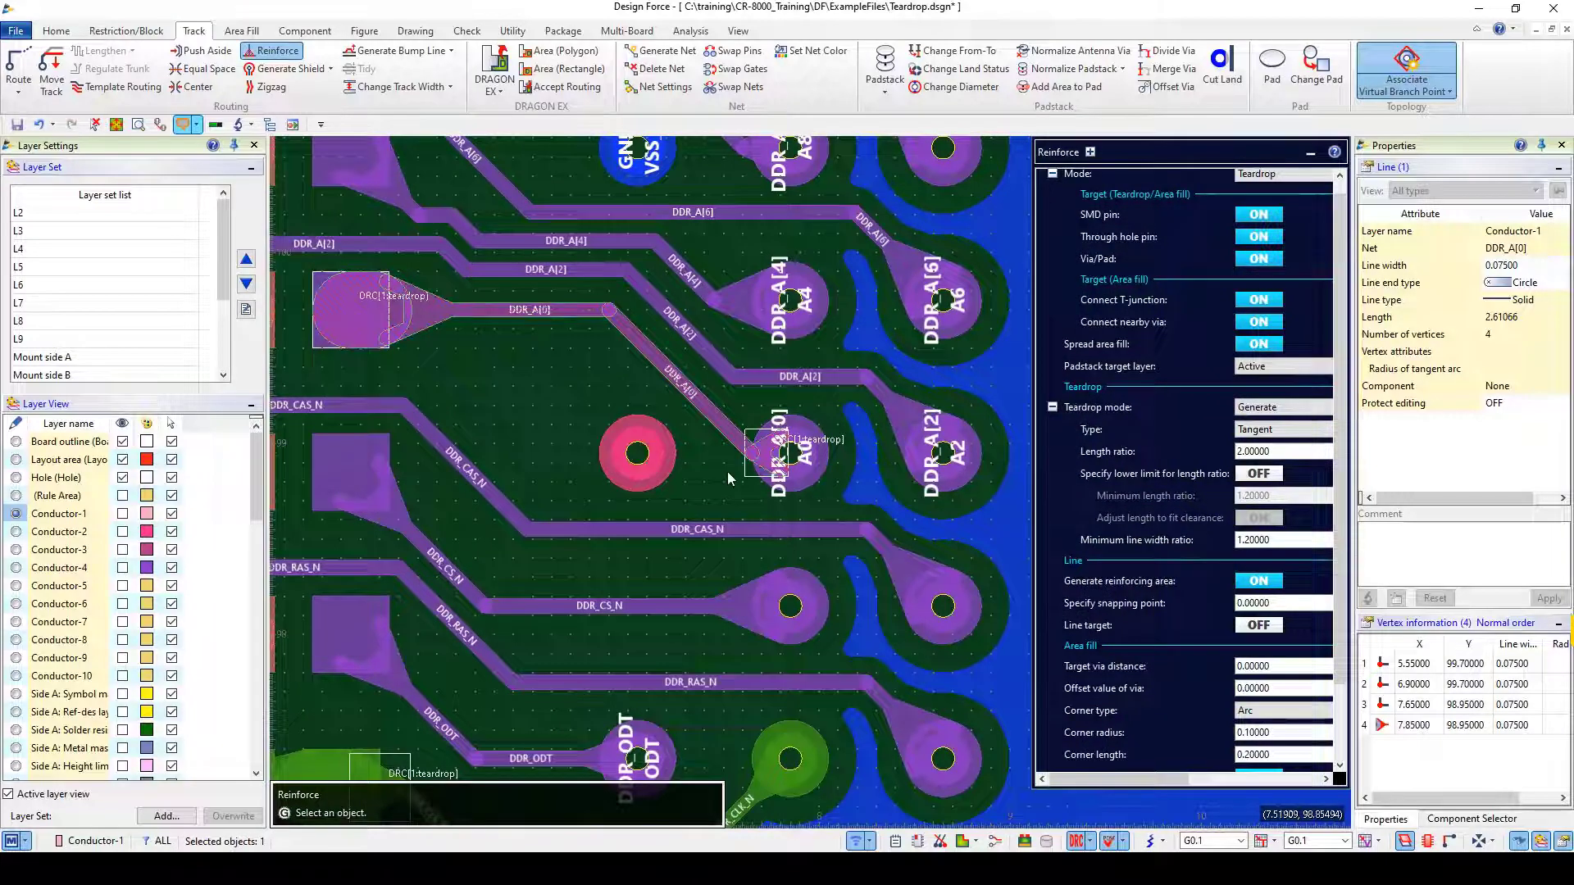
pyautogui.scroll(2, 728, 475)
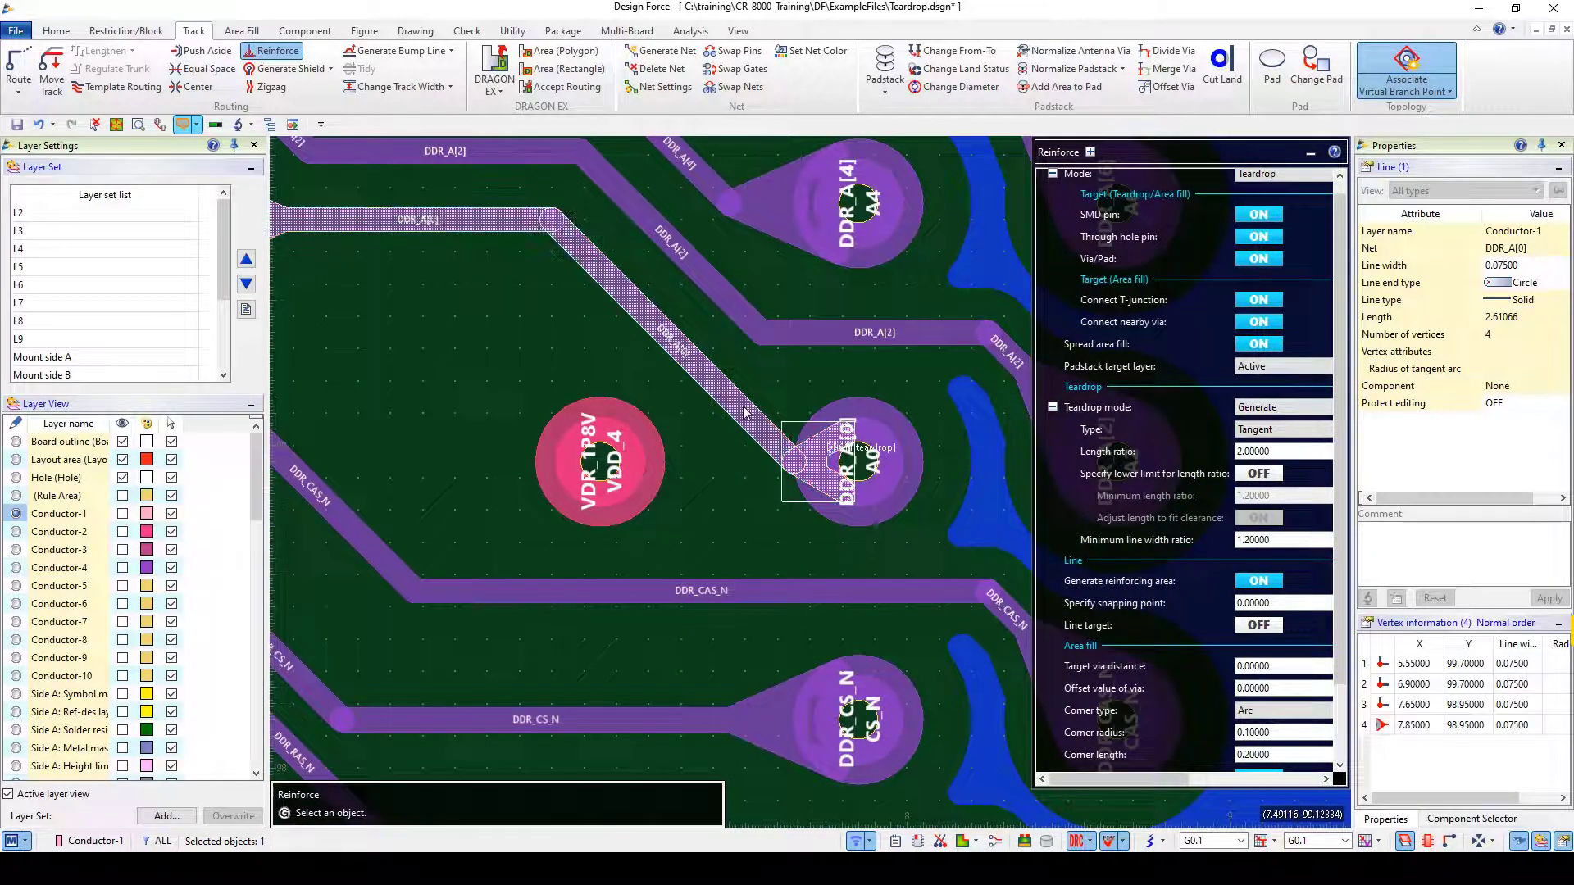
pyautogui.press('Escape')
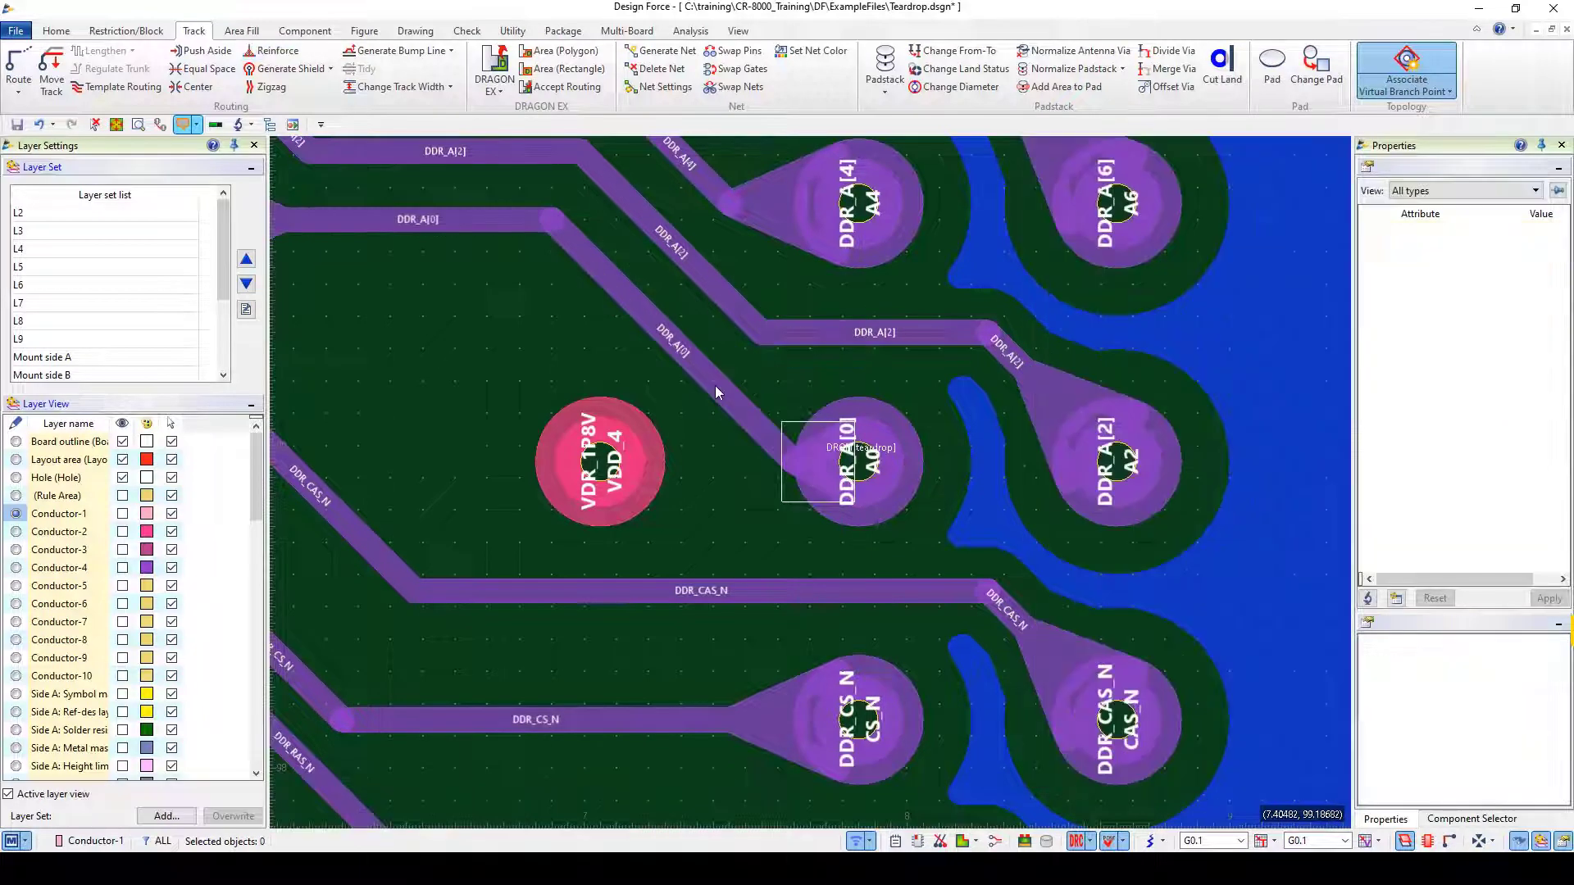
# Step: Move the diagonal DDR_A[0] segment to its new route into pad A0
pyautogui.click(715, 386)
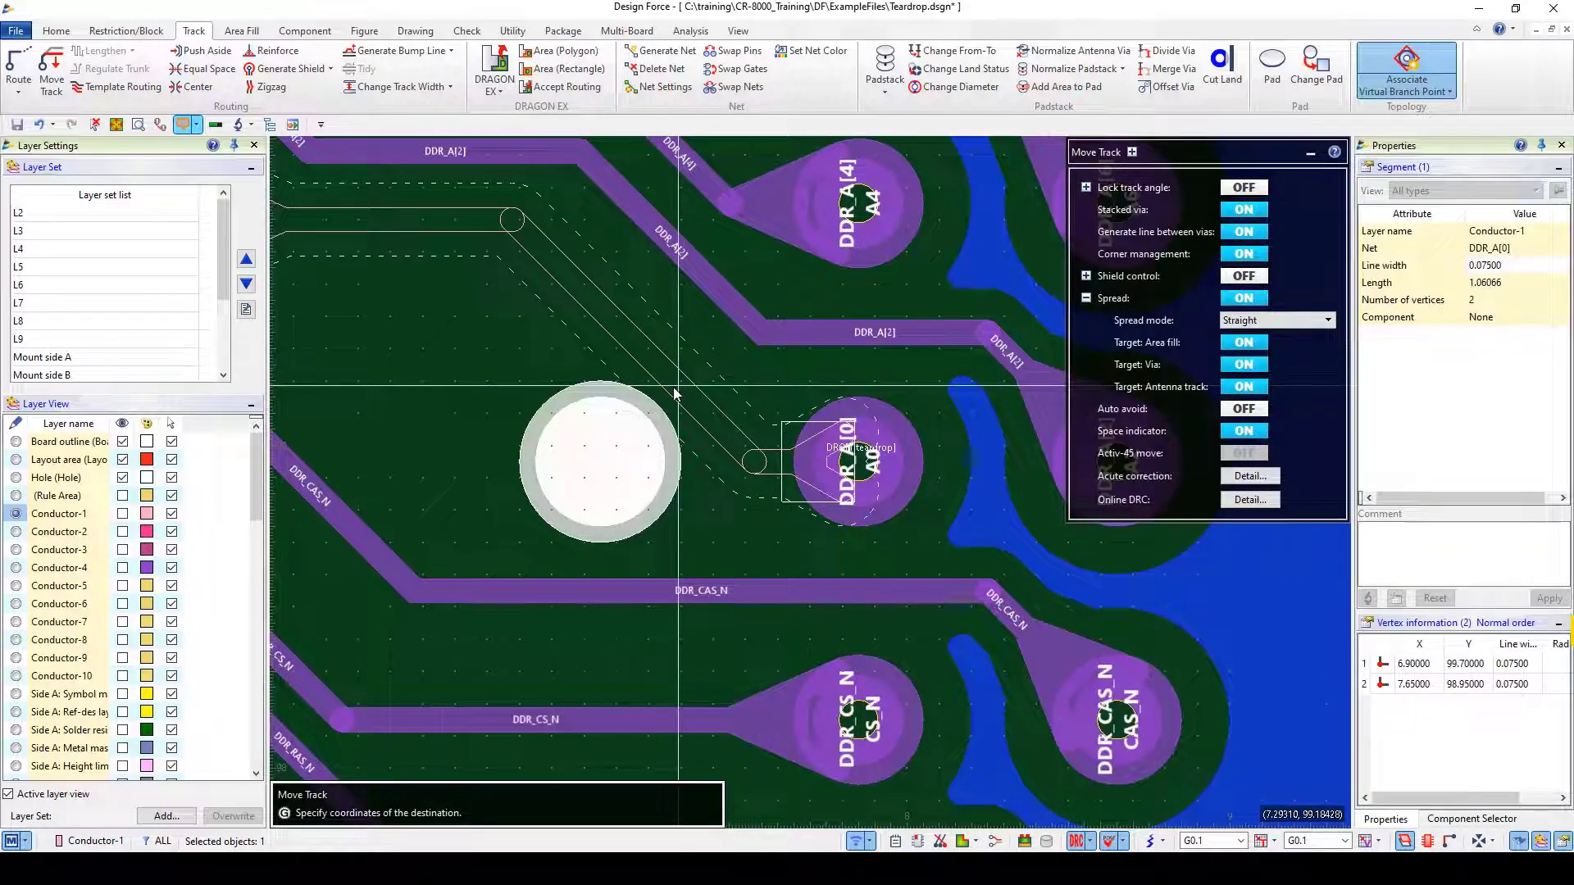
pyautogui.click(686, 396)
pyautogui.press('Escape')
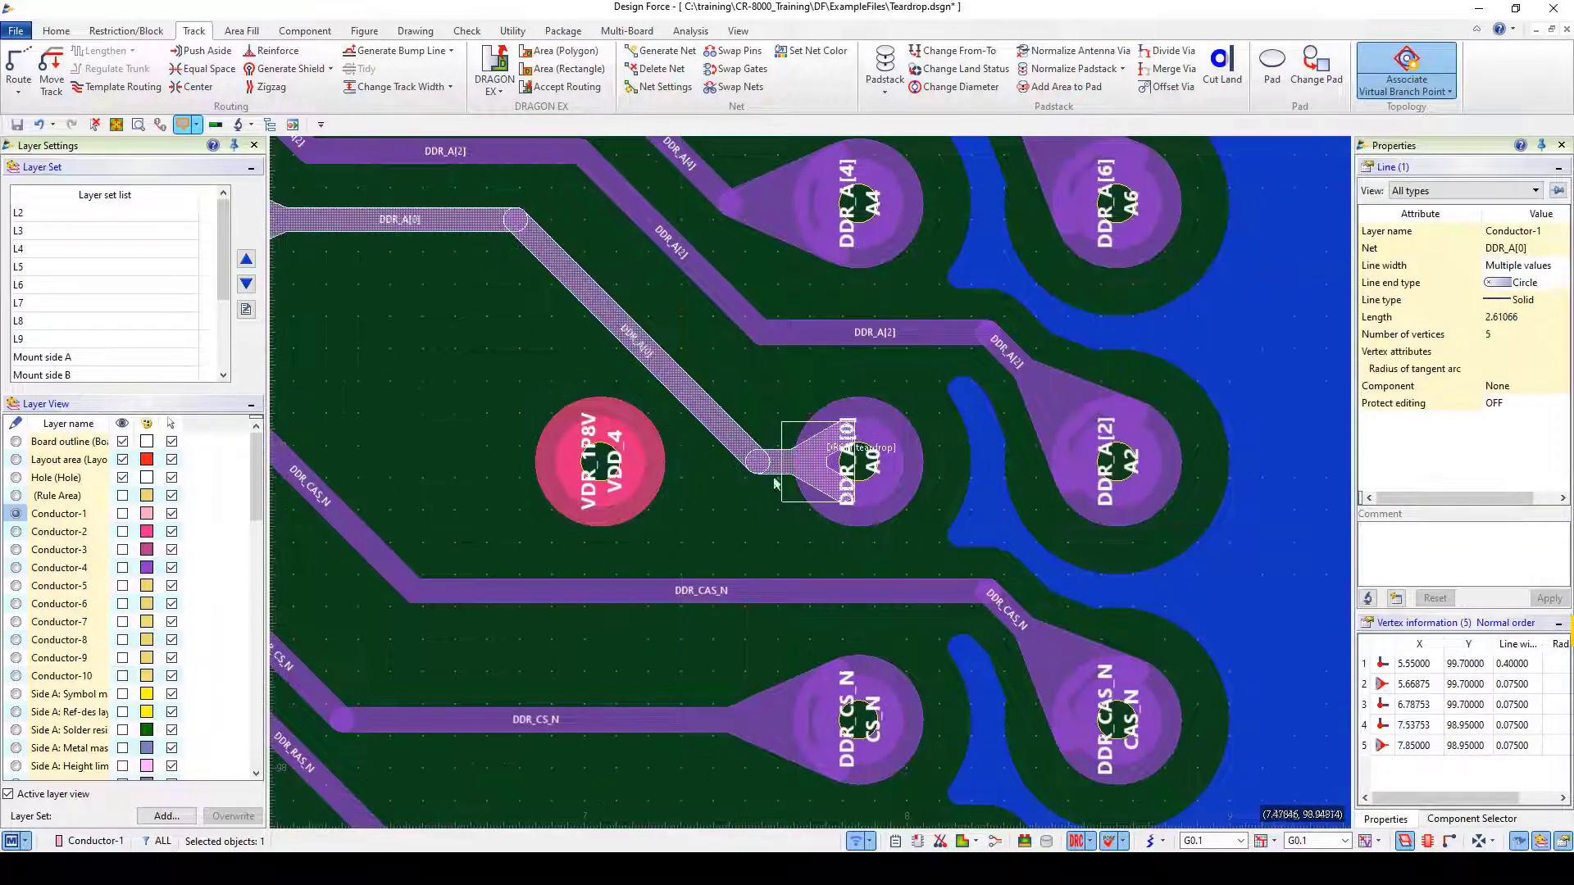
pyautogui.scroll(4, 808, 500)
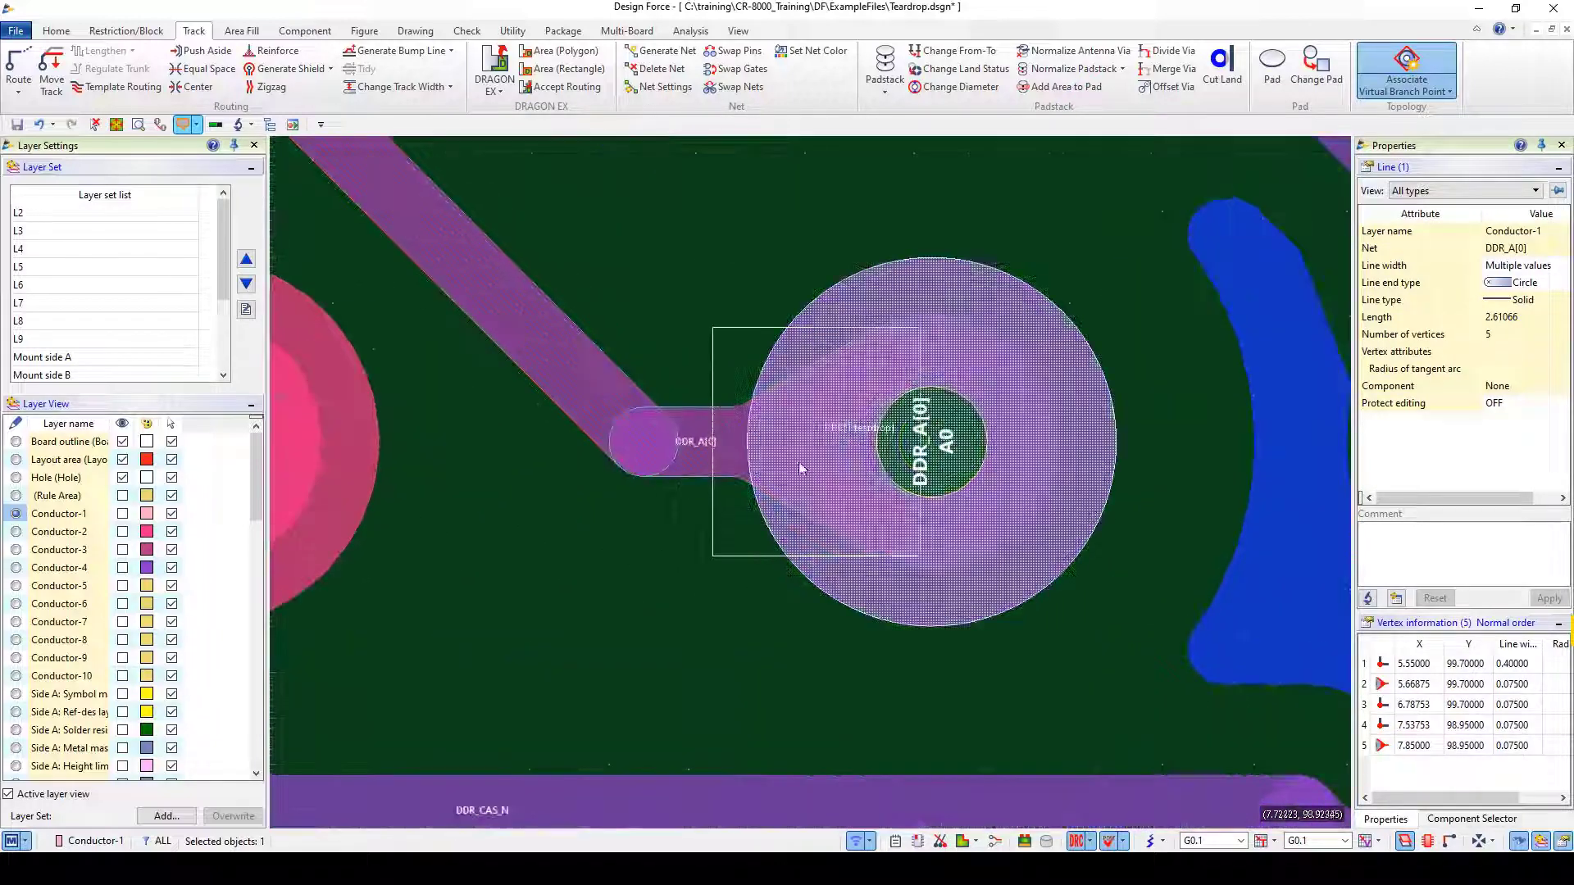
pyautogui.scroll(-4, 754, 441)
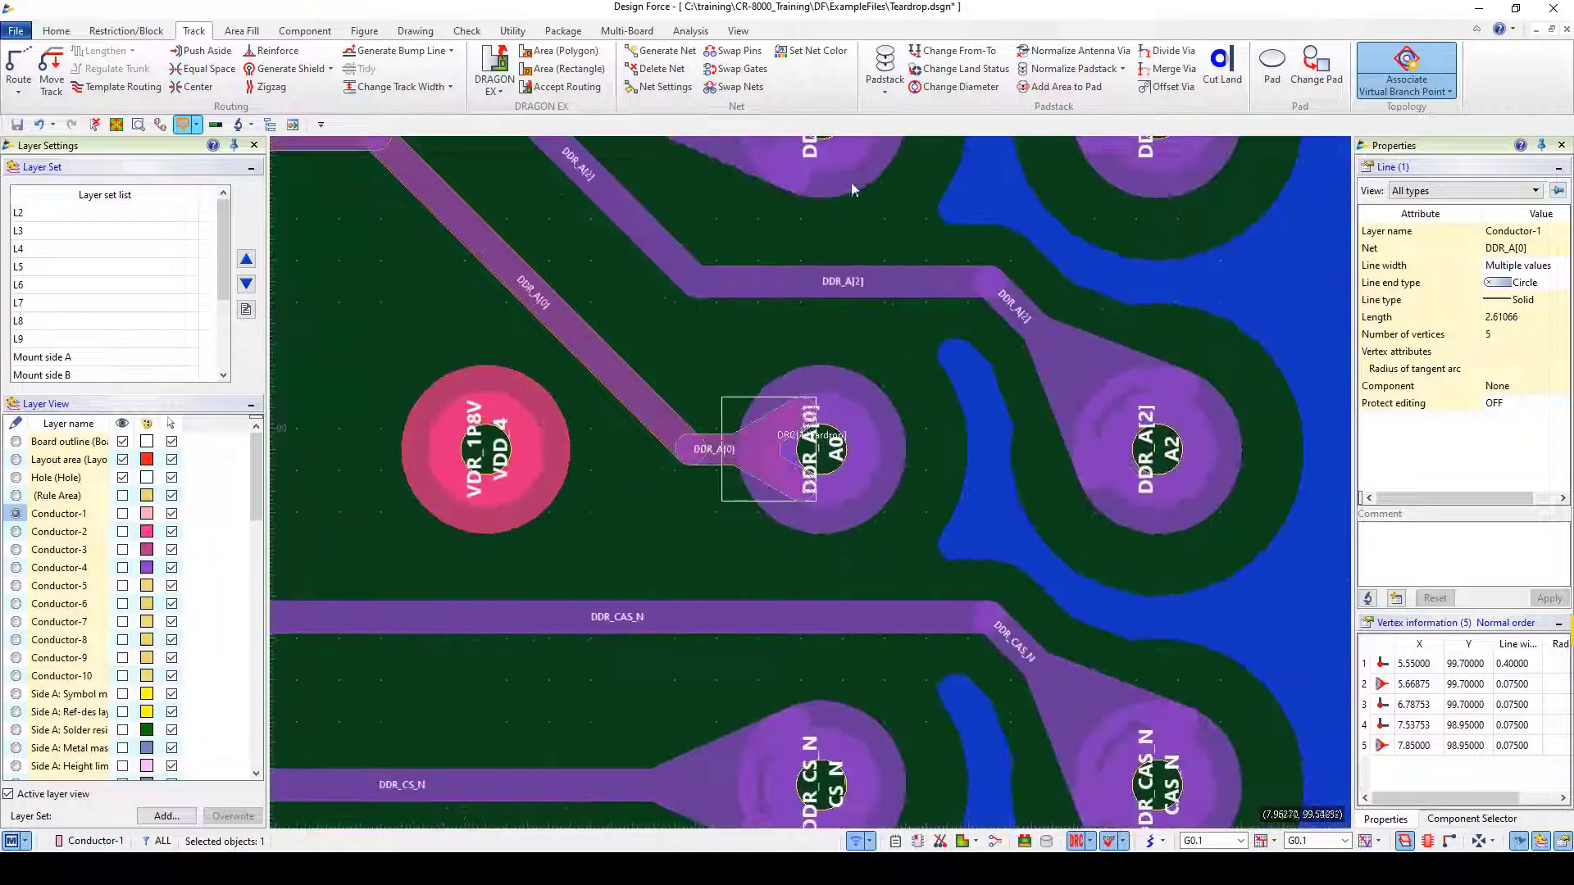
# Step: Regenerate the teardrop where DDR_A[0] meets pad A0 using Reinforce in Generate mode
pyautogui.click(277, 54)
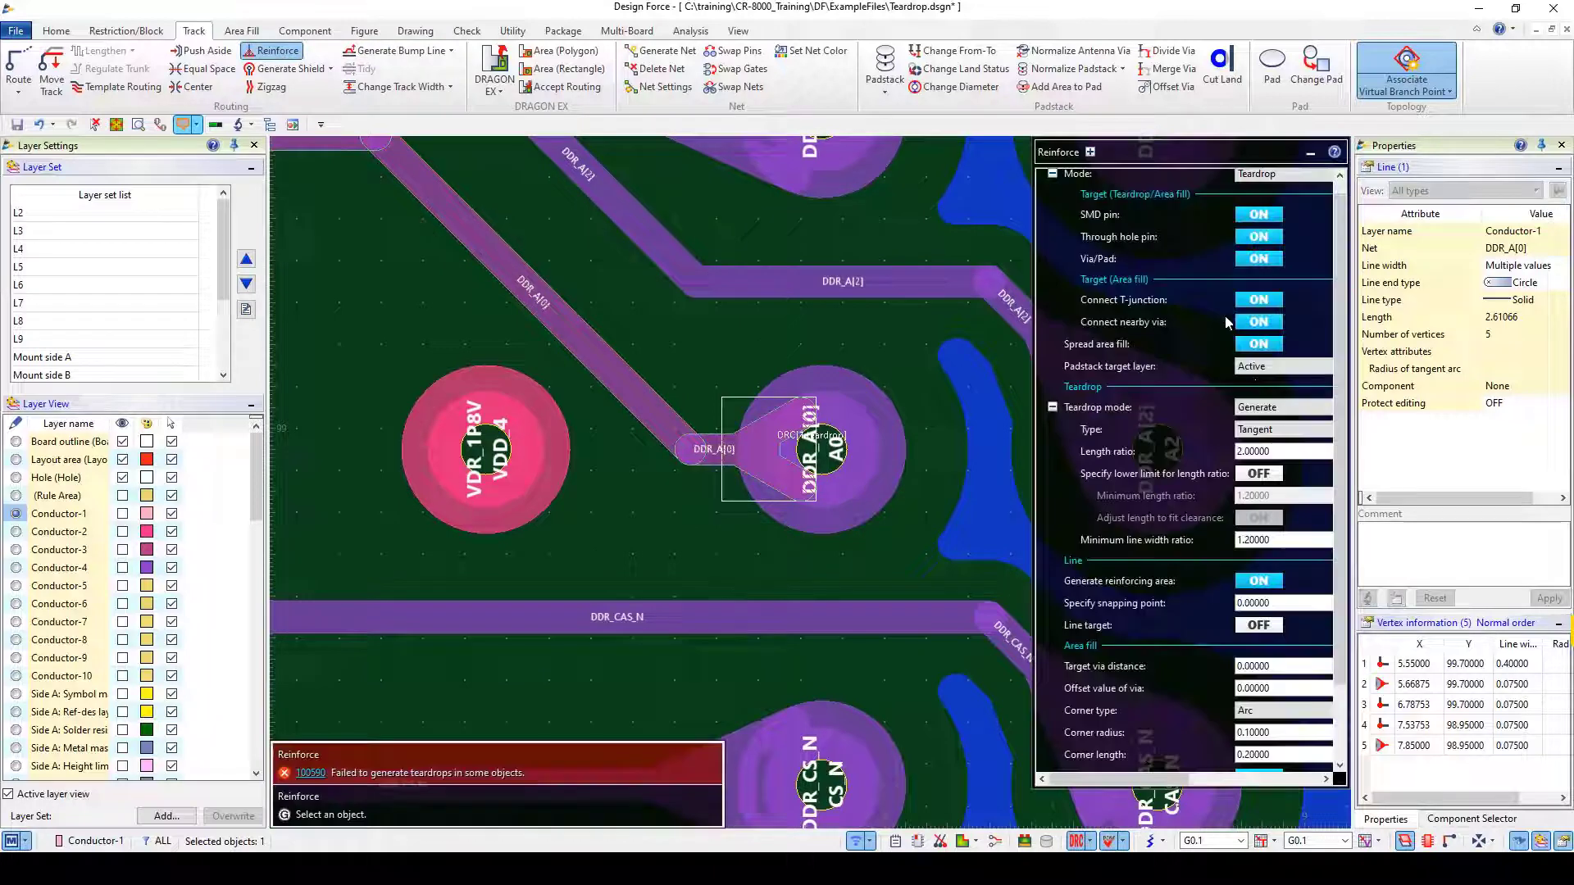
pyautogui.click(1281, 407)
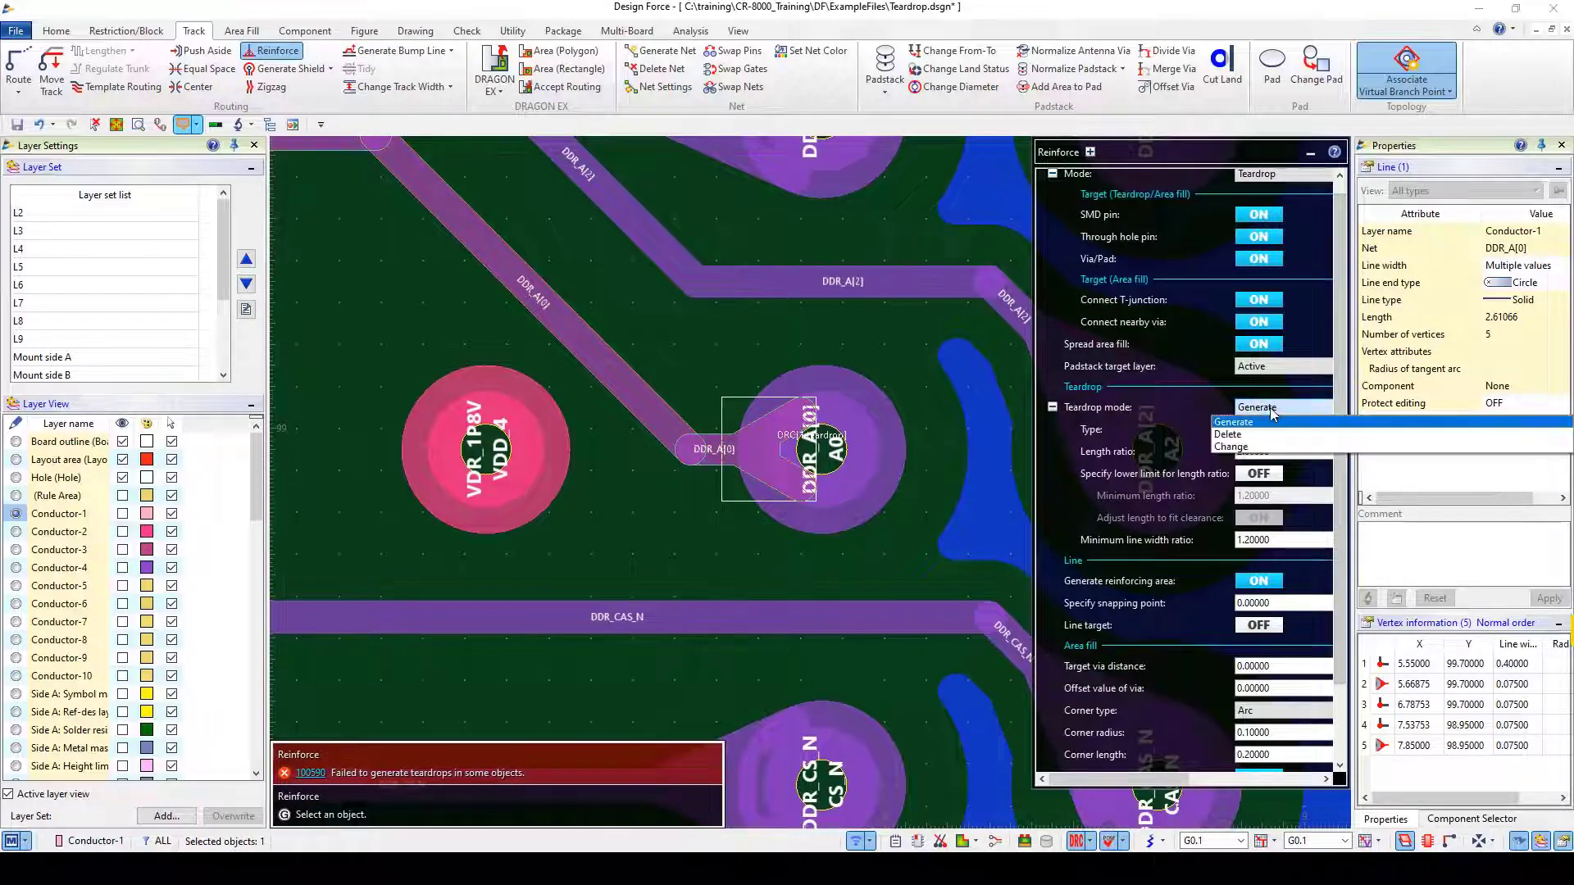
pyautogui.click(1261, 436)
pyautogui.scroll(-1, 1260, 436)
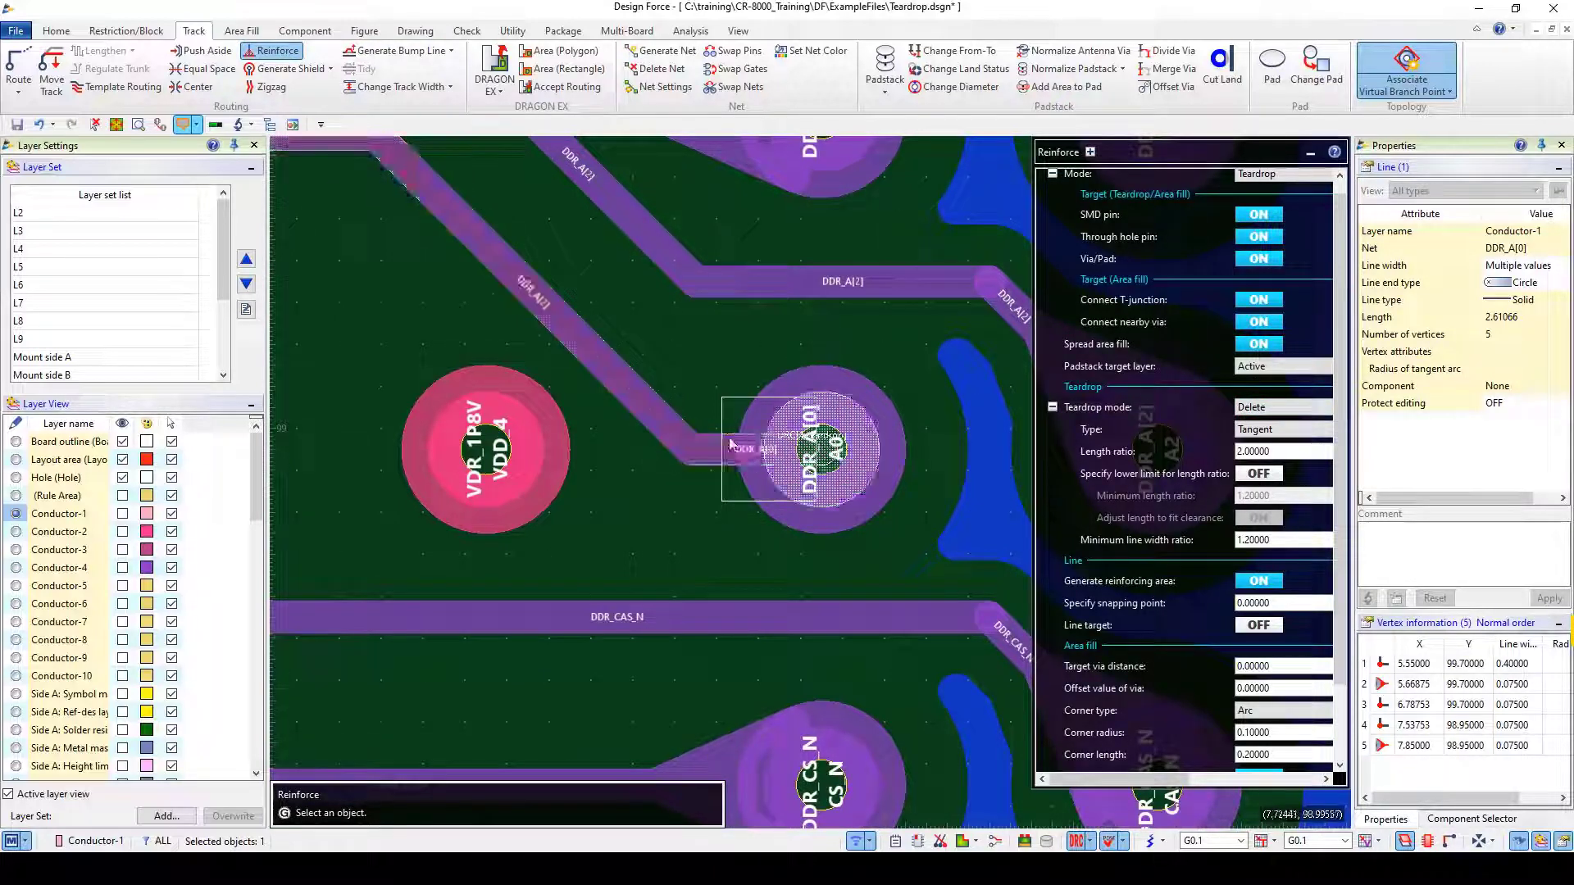
pyautogui.click(1266, 410)
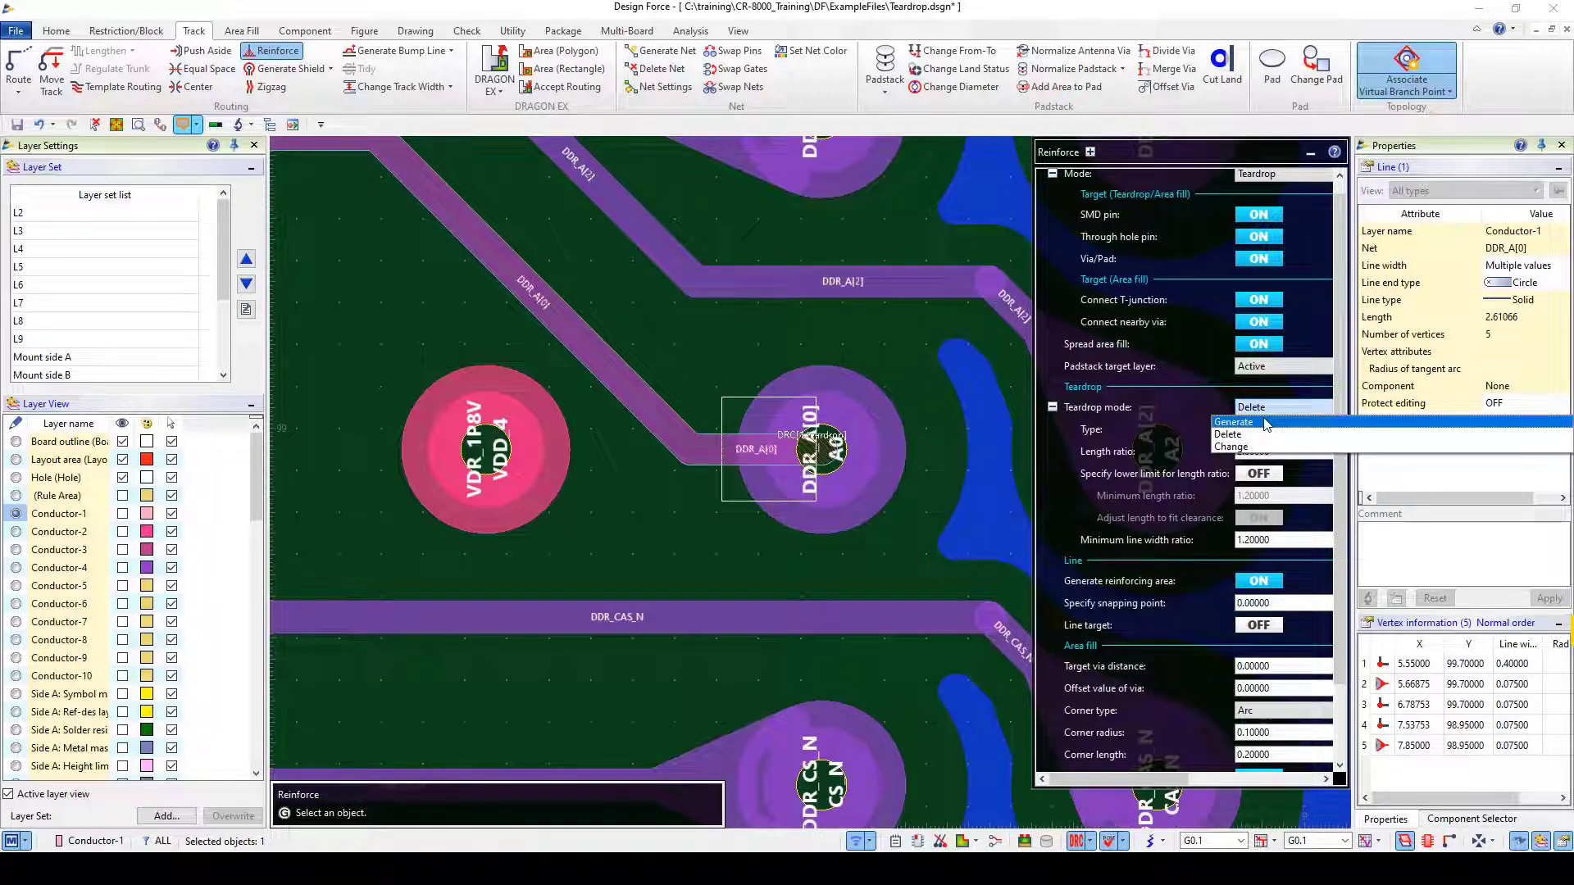
pyautogui.click(1233, 423)
pyautogui.click(728, 491)
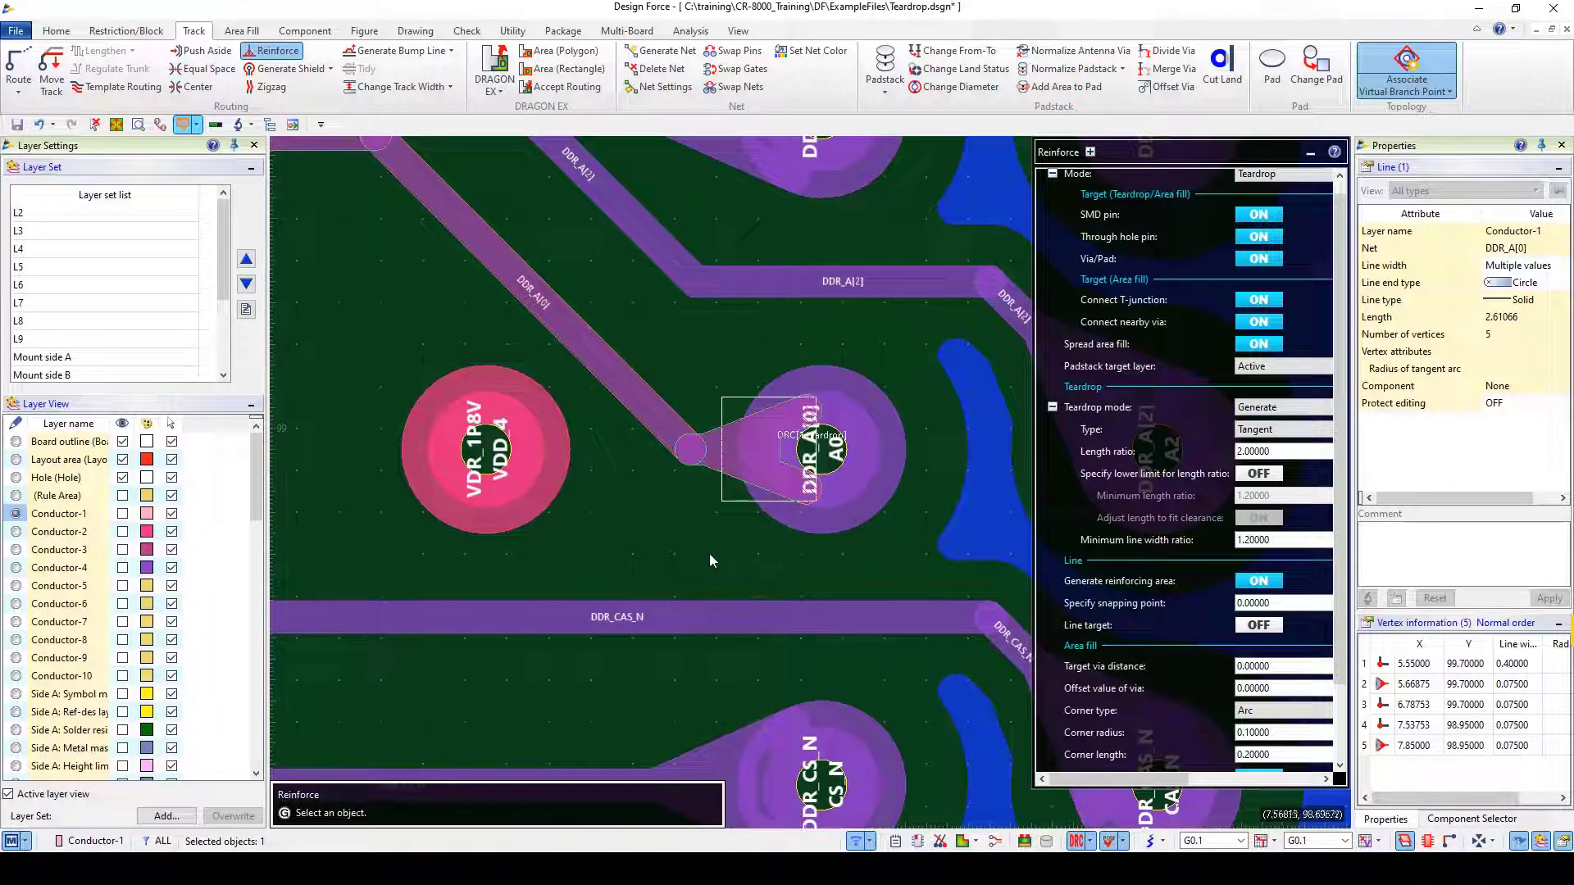
pyautogui.scroll(-3, 756, 537)
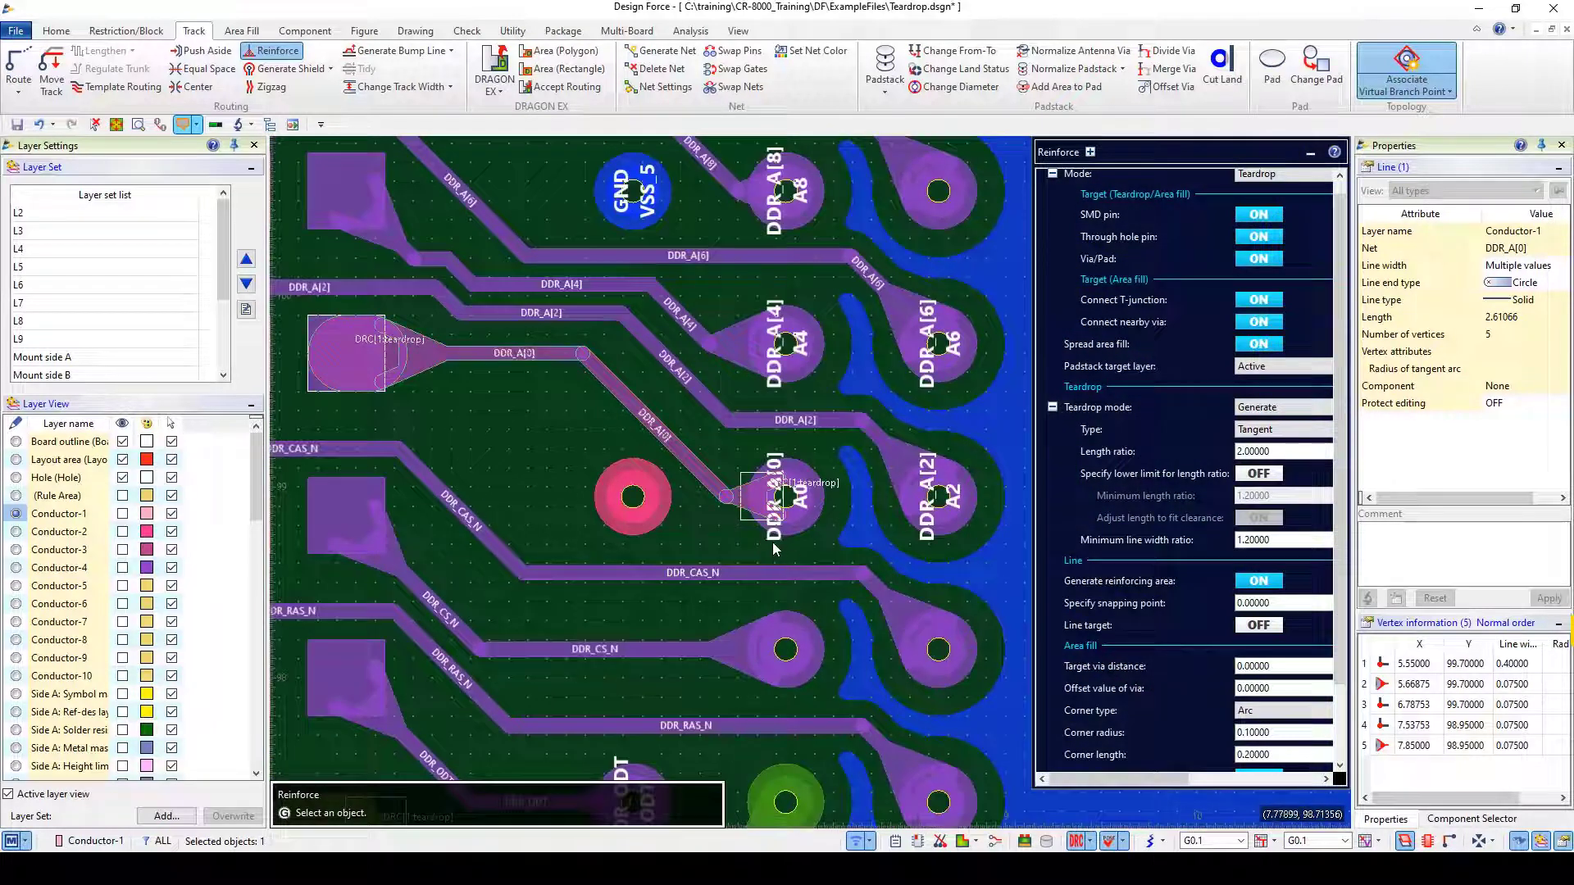
# Step: Move the diagonal DDR_CLK_N segment onto a new path beside its teardrop error mark
pyautogui.press('Escape')
pyautogui.press('Escape')
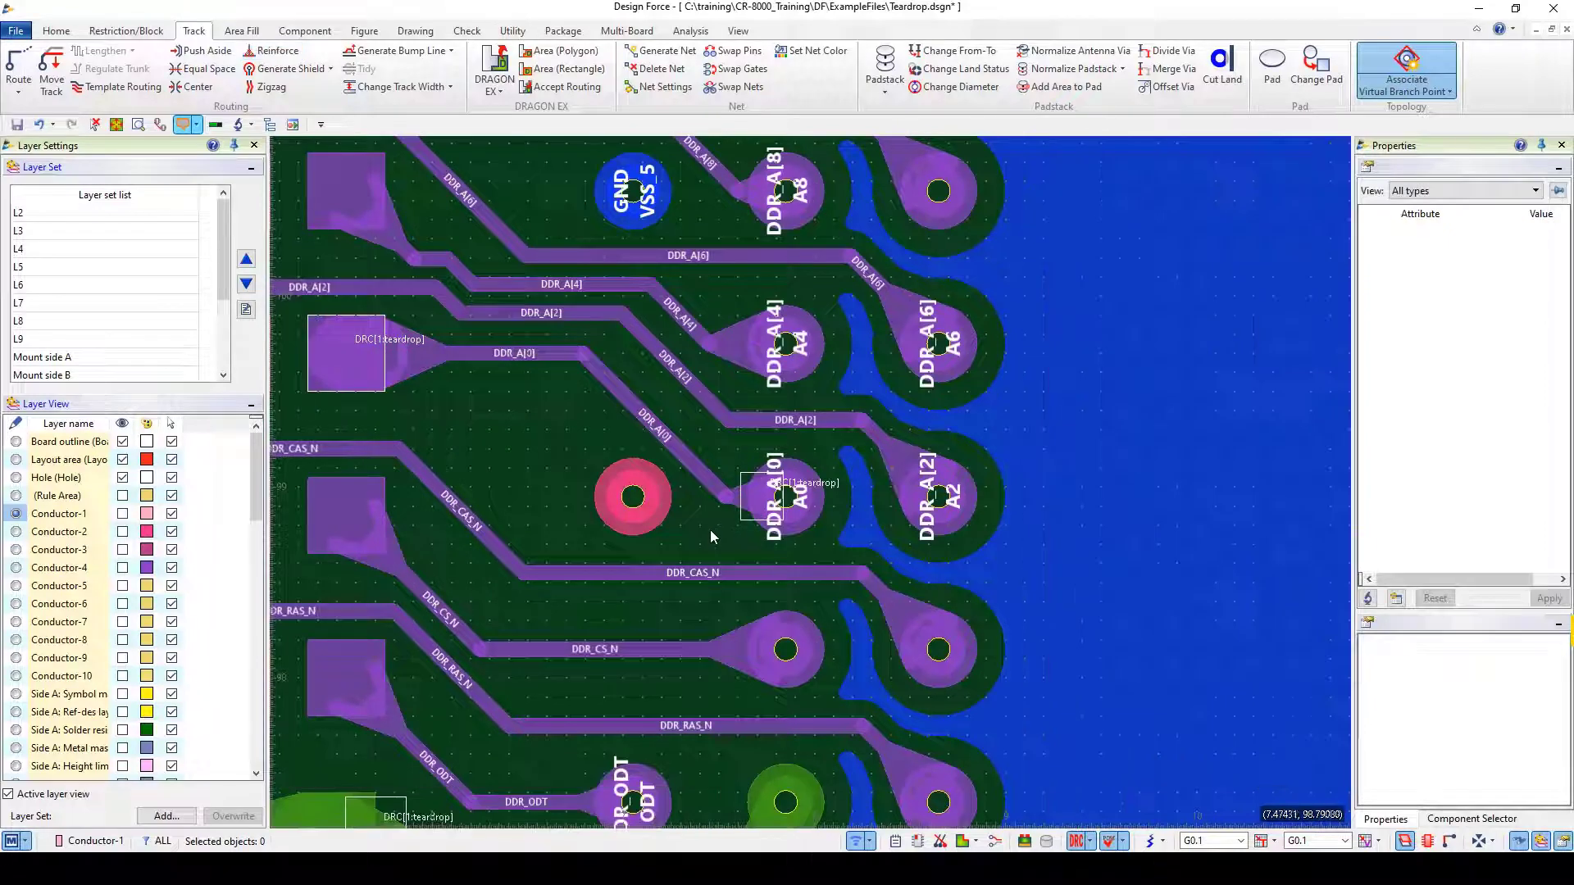
pyautogui.moveTo(776, 554); pyautogui.dragTo(820, 283, button='middle')
pyautogui.moveTo(619, 456); pyautogui.dragTo(897, 386, button='middle')
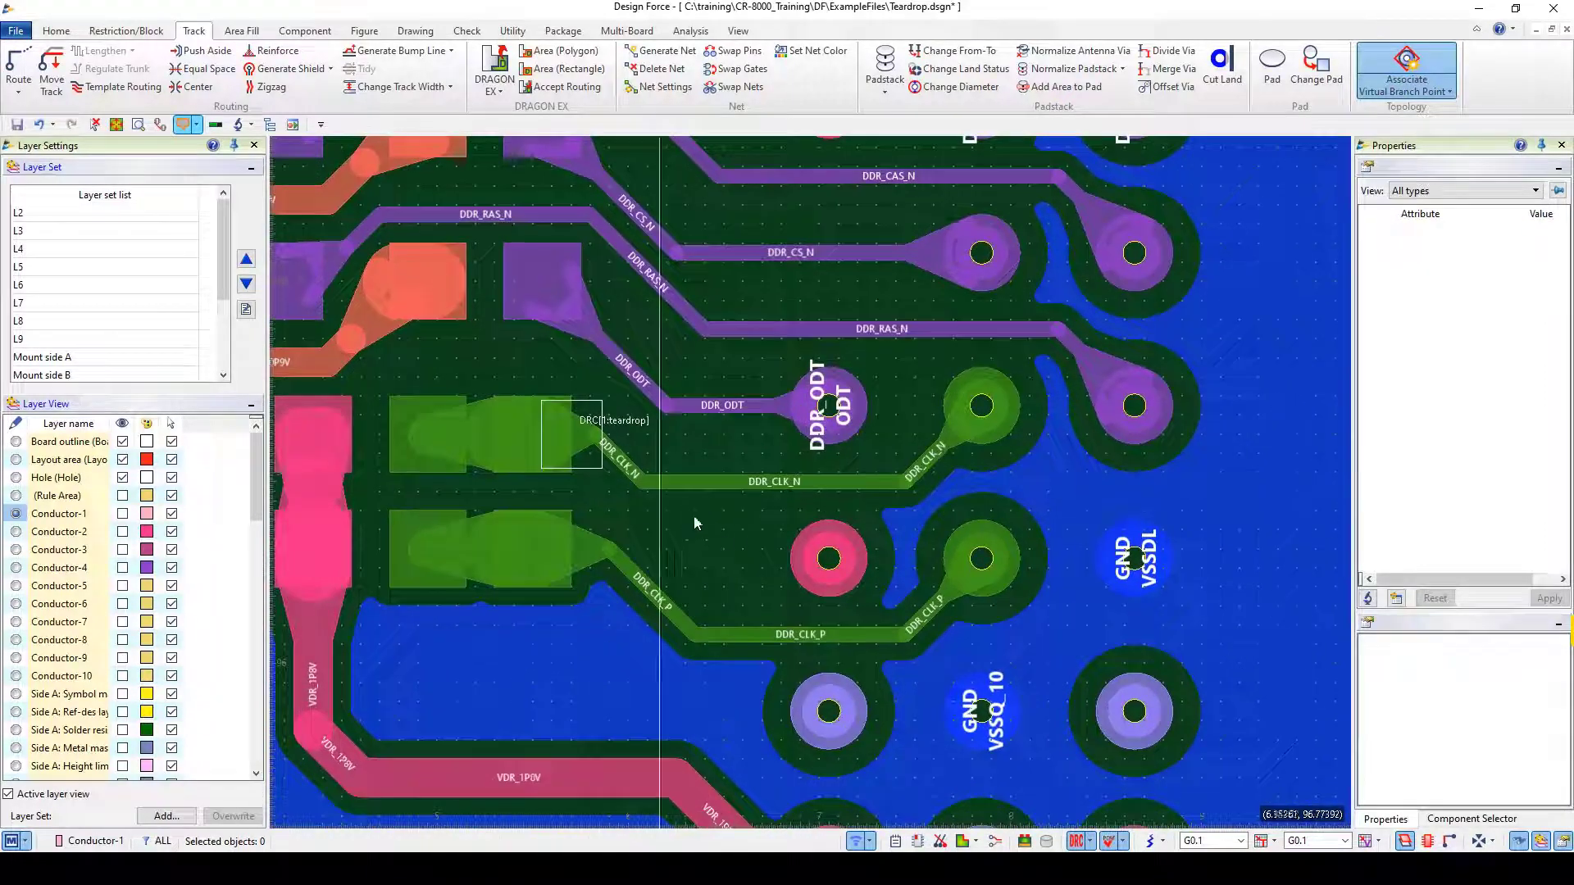
pyautogui.click(631, 471)
pyautogui.click(637, 451)
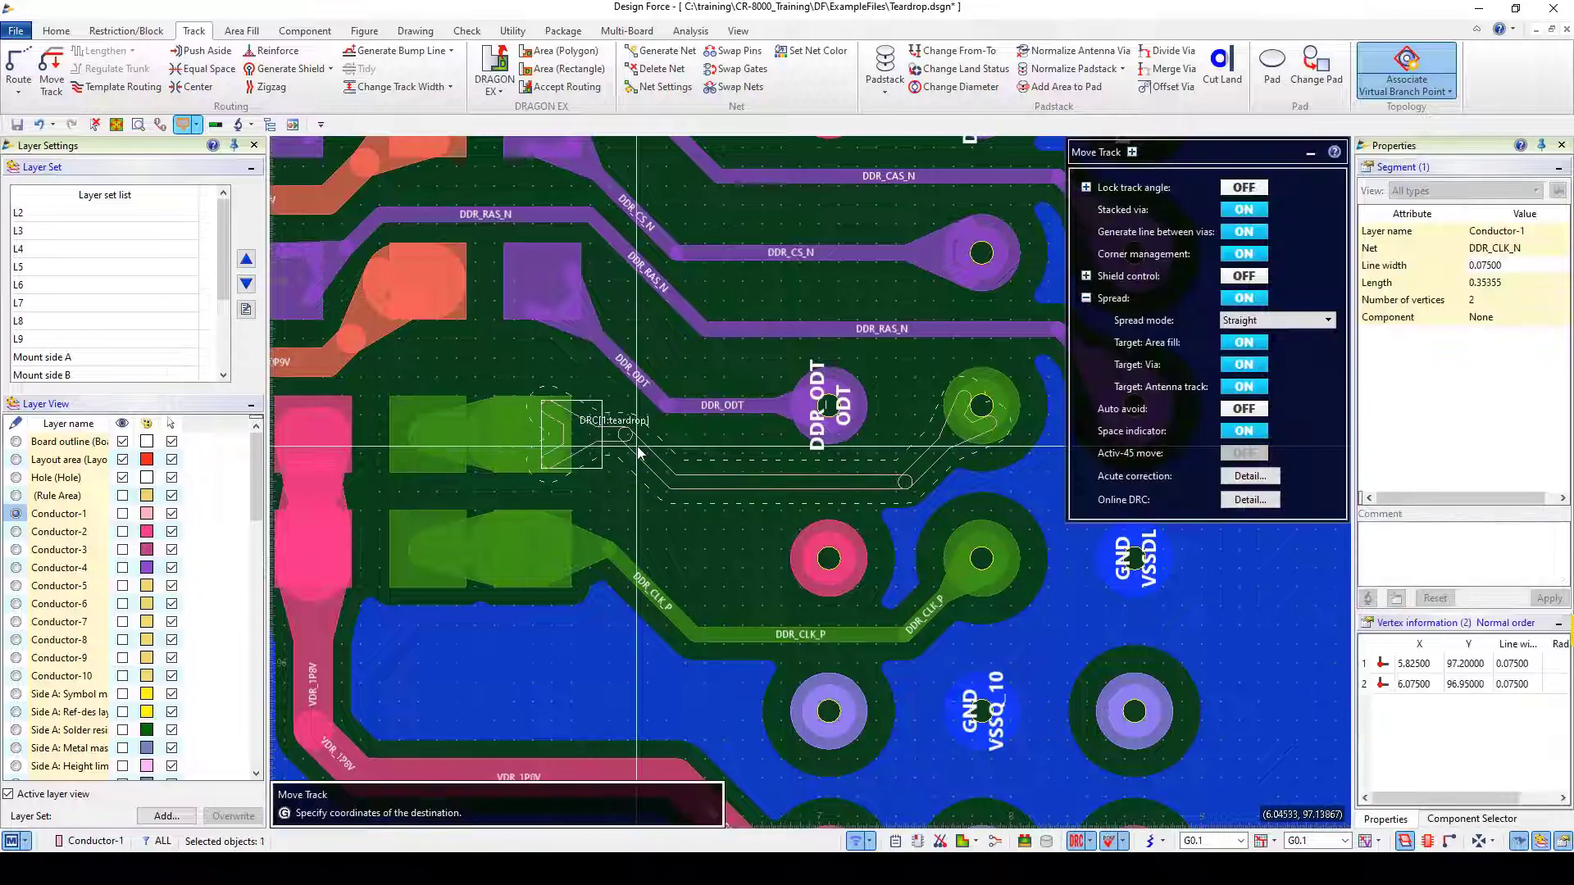
pyautogui.click(637, 451)
pyautogui.moveTo(727, 516); pyautogui.dragTo(703, 562, button='middle')
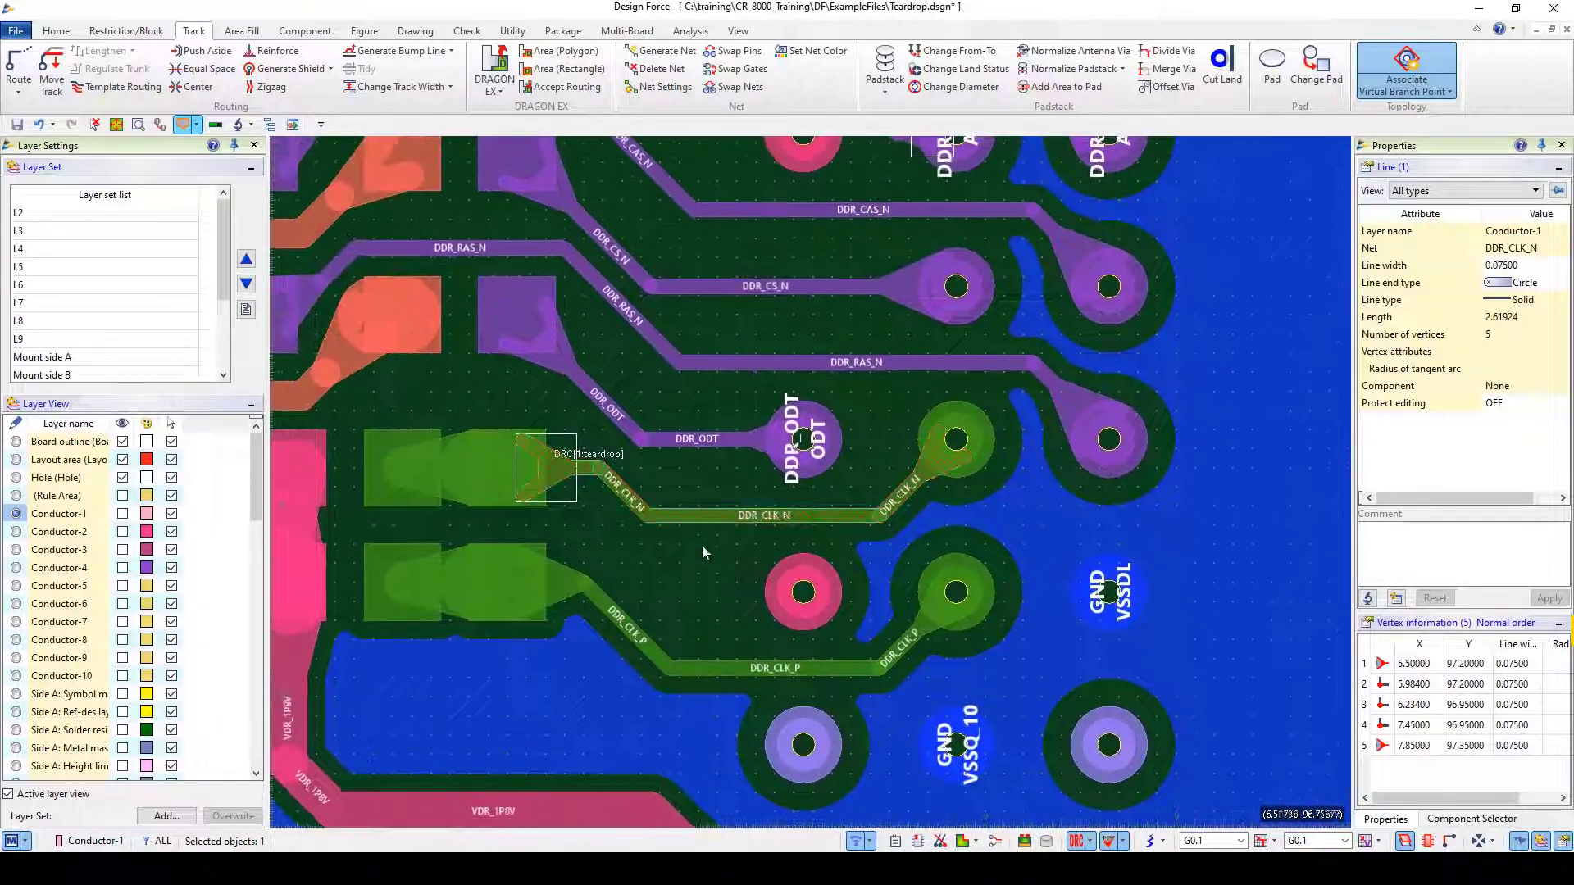
pyautogui.moveTo(729, 307); pyautogui.dragTo(638, 419, button='middle')
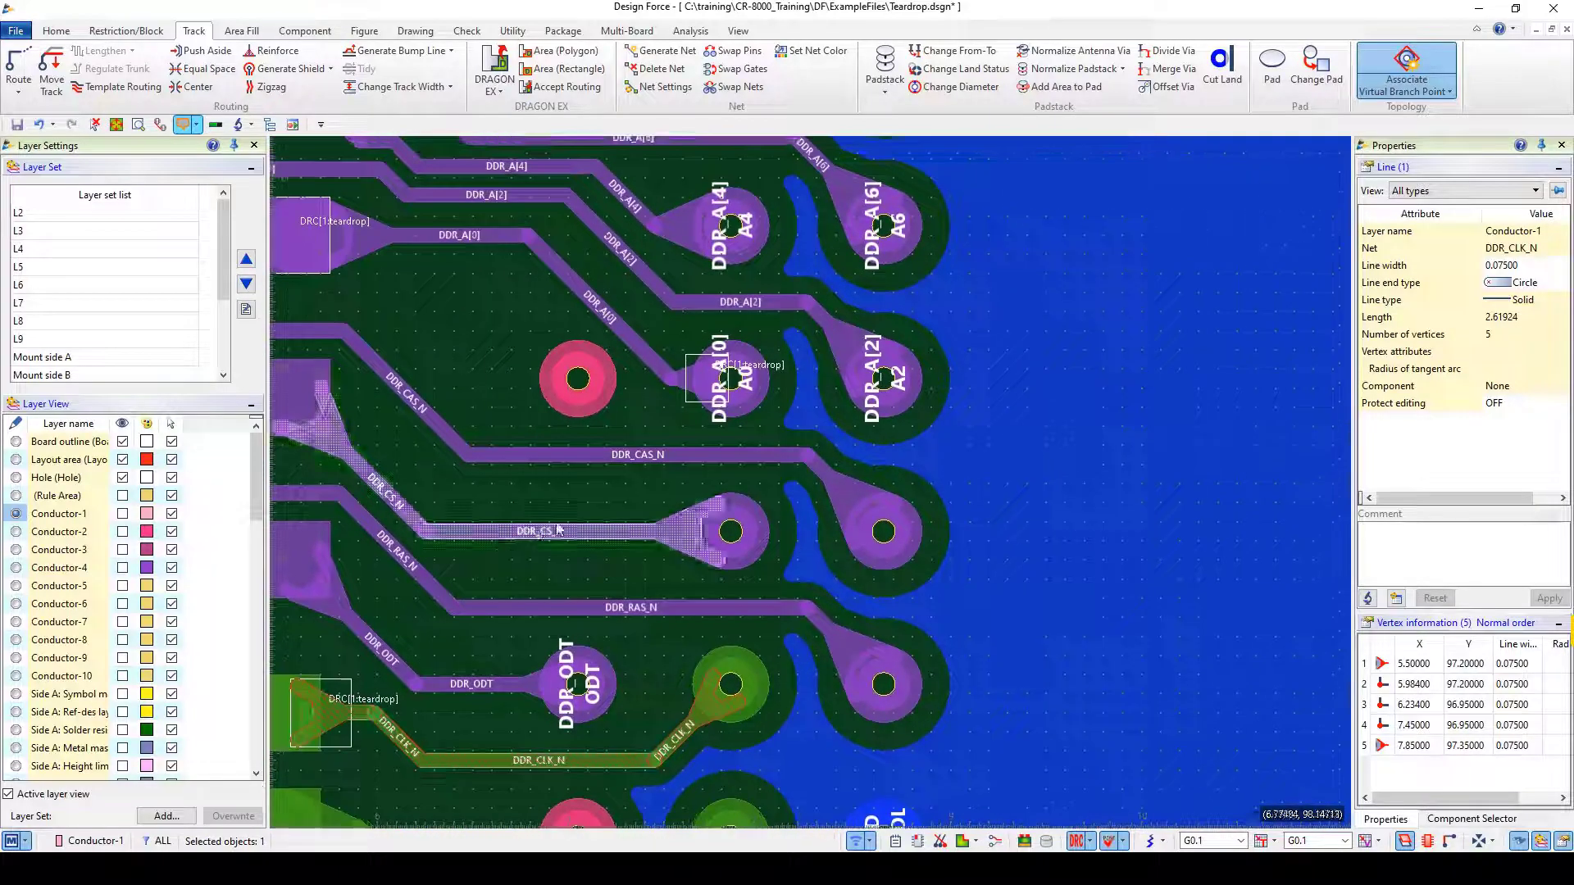
pyautogui.click(638, 419)
pyautogui.scroll(-3, 638, 420)
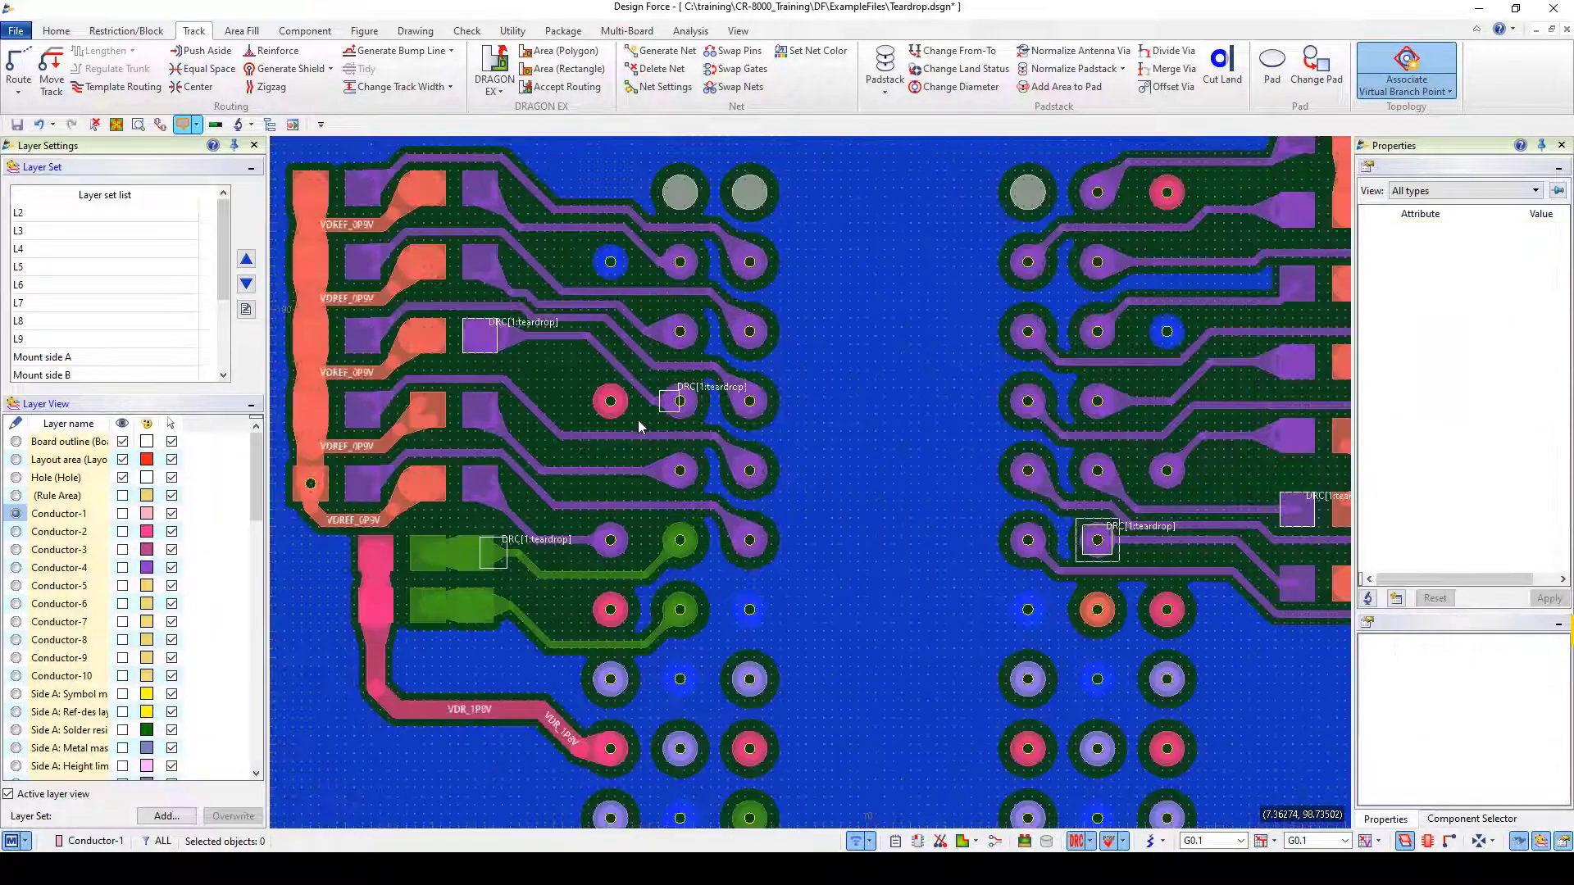
pyautogui.moveTo(1162, 459); pyautogui.dragTo(810, 364, button='middle')
pyautogui.scroll(5, 884, 410)
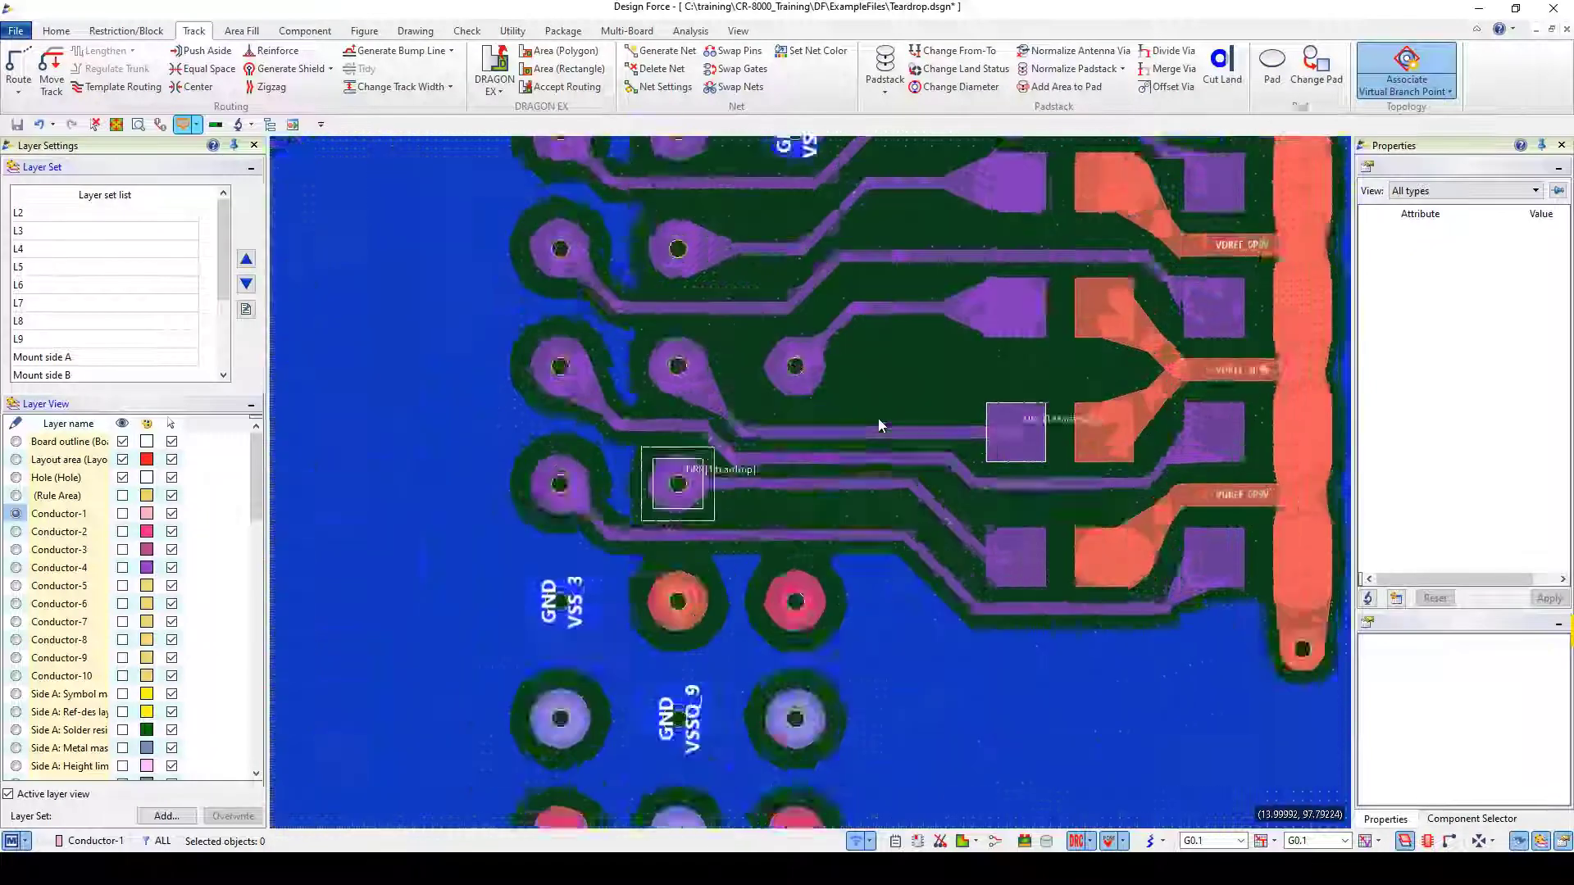
pyautogui.scroll(-3, 976, 346)
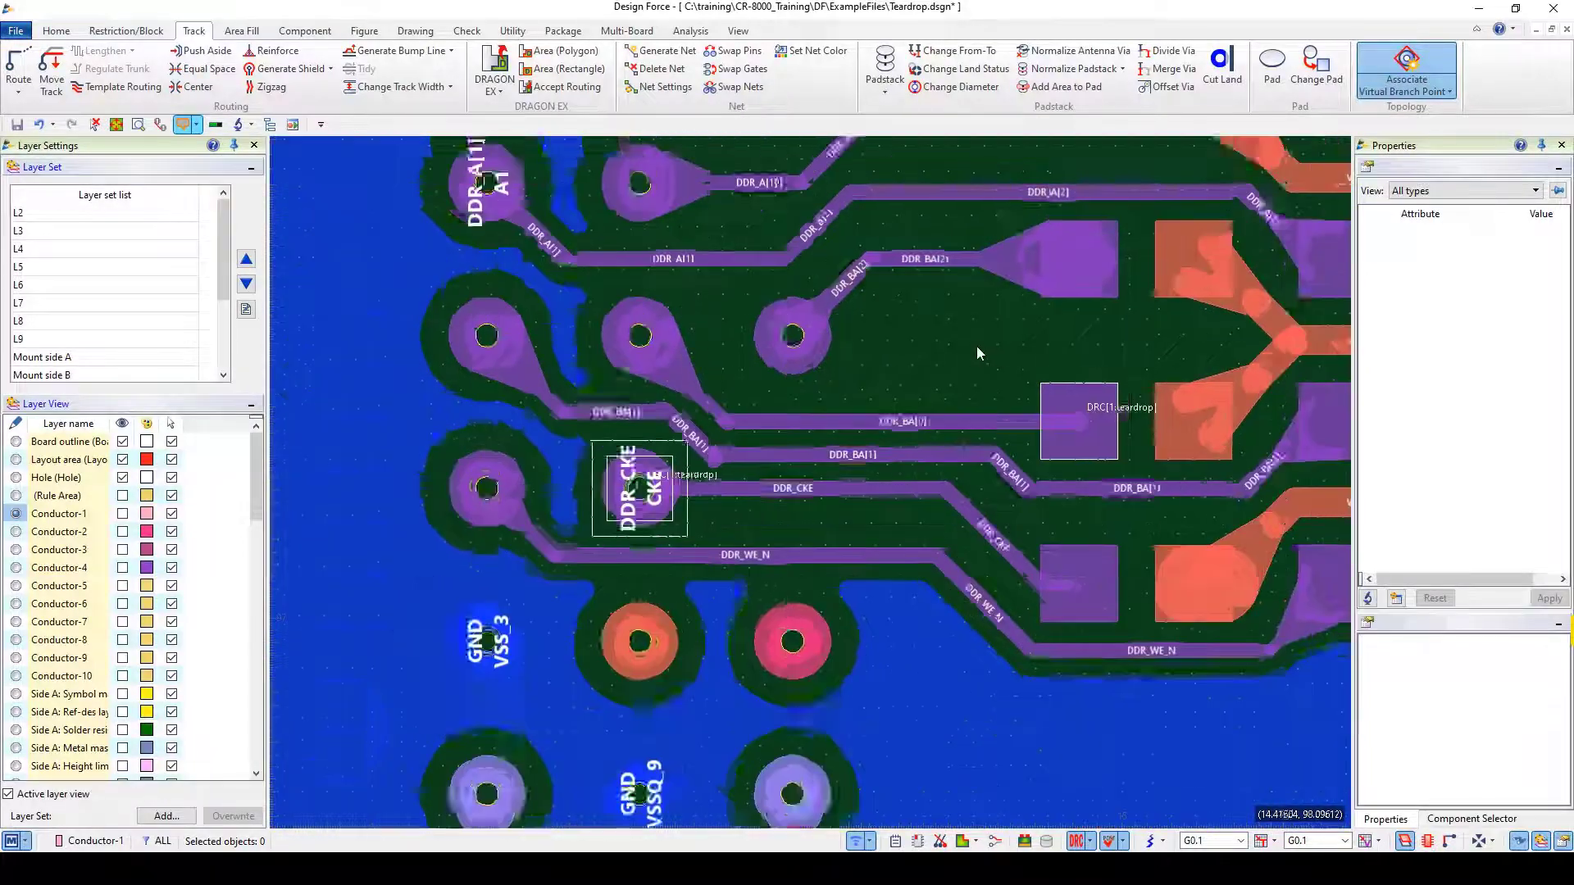
pyautogui.moveTo(986, 327)
pyautogui.mouseDown(button='middle')
pyautogui.moveTo(808, 481)
pyautogui.moveTo(799, 500)
pyautogui.moveTo(834, 559)
pyautogui.mouseUp(button='middle')
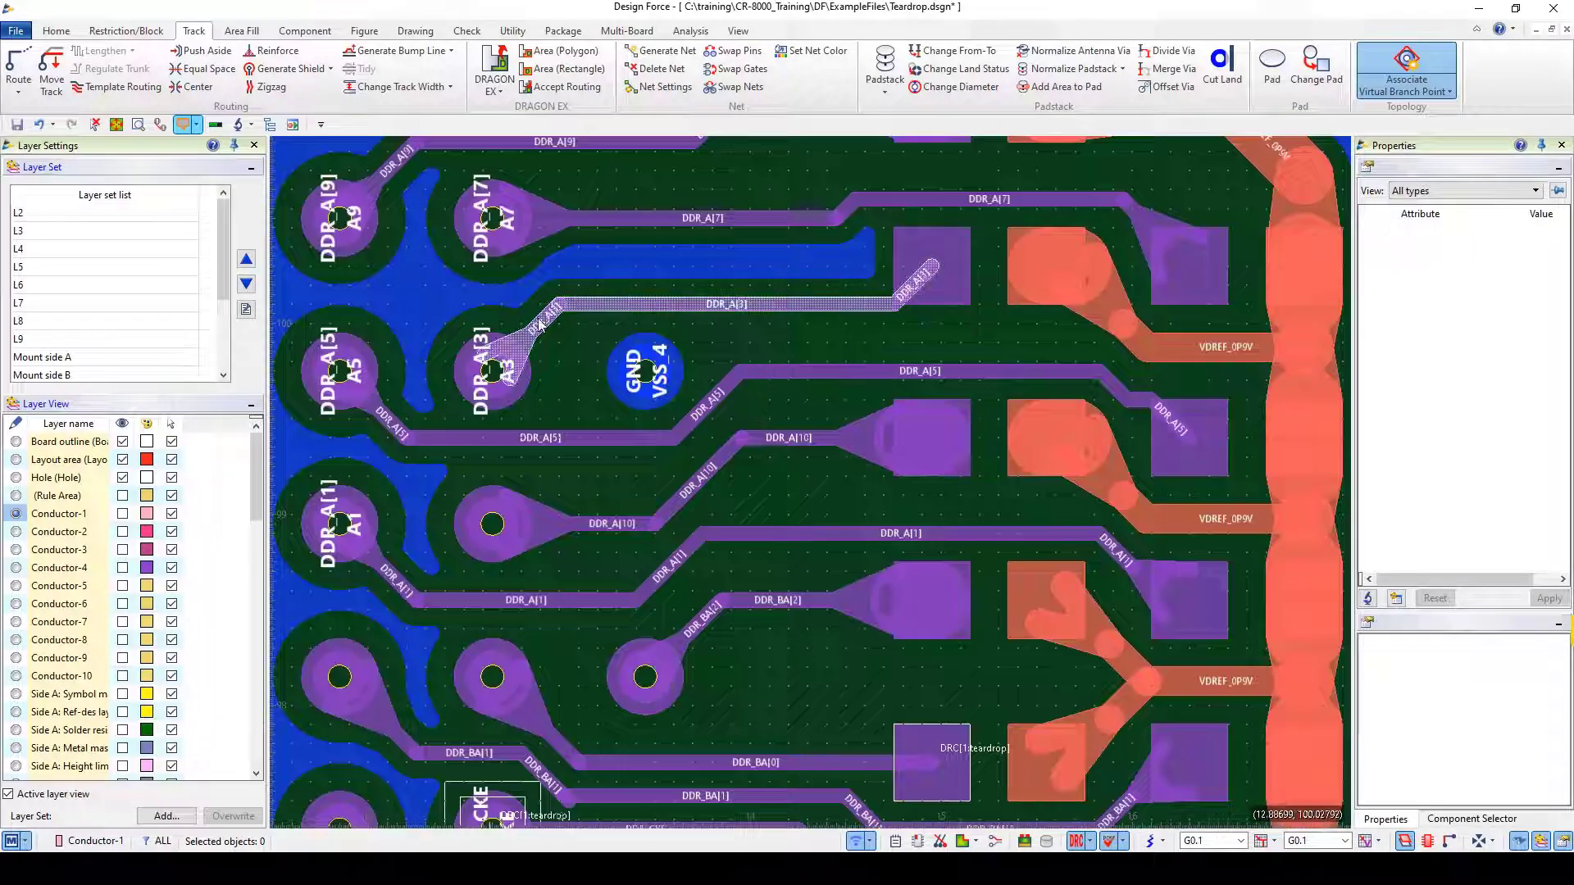
pyautogui.scroll(3, 661, 328)
pyautogui.scroll(-5, 661, 336)
pyautogui.moveTo(661, 337); pyautogui.dragTo(872, 387, button='middle')
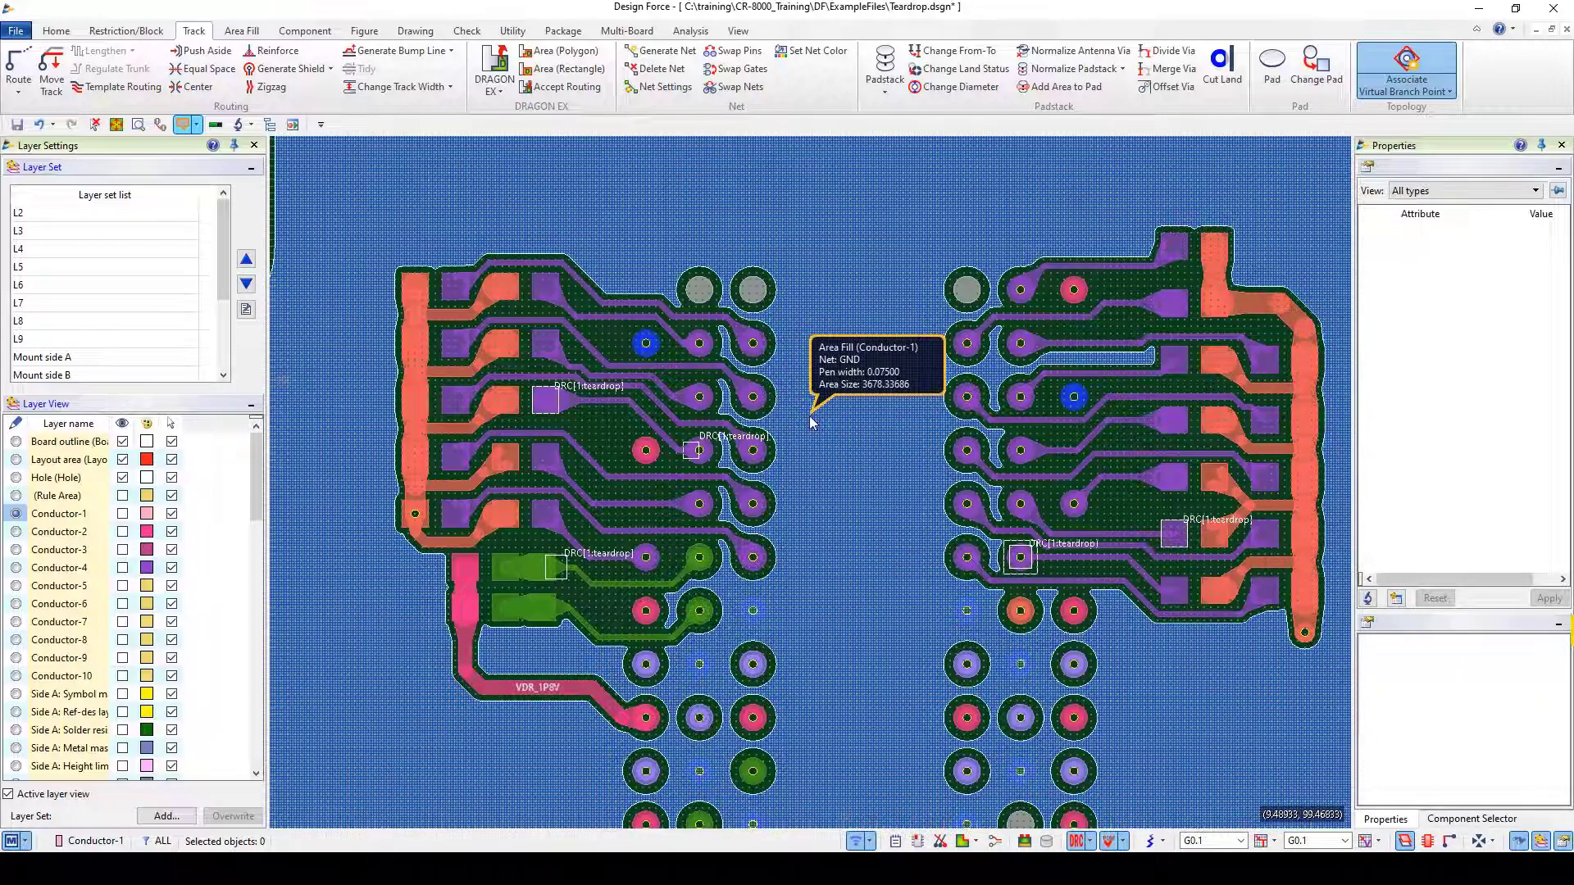